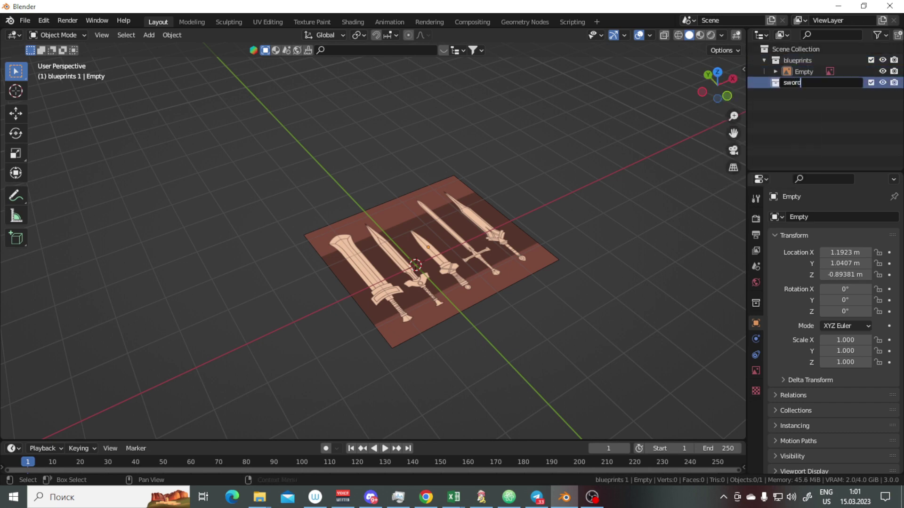
Add a reference cube, scale it to 0.15 m, and apply its scale.
key(shift+a)
click(643, 172)
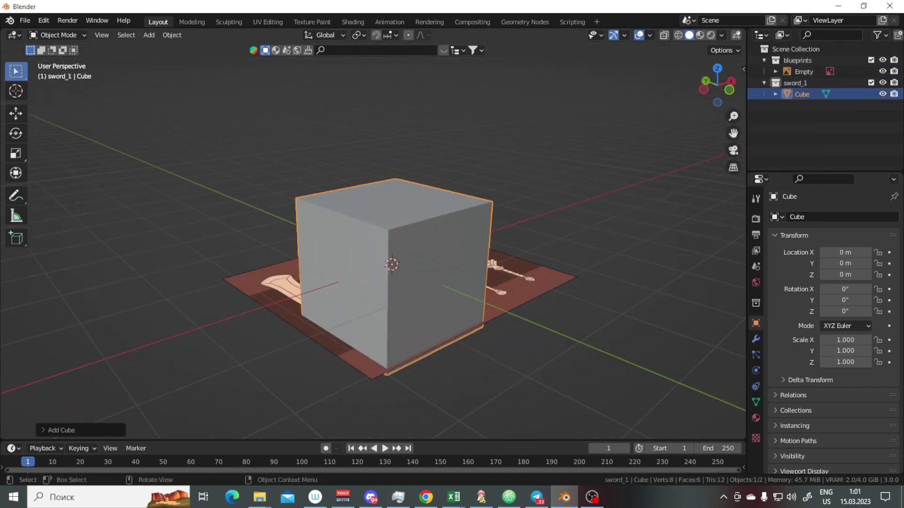
text(s.16n)
scroll(up, 3)
key(s)
key(Return)
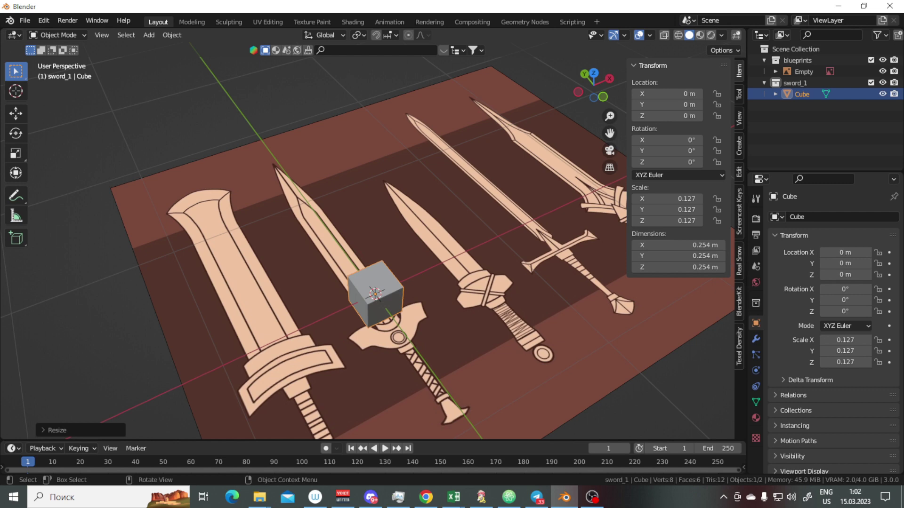
key(Return)
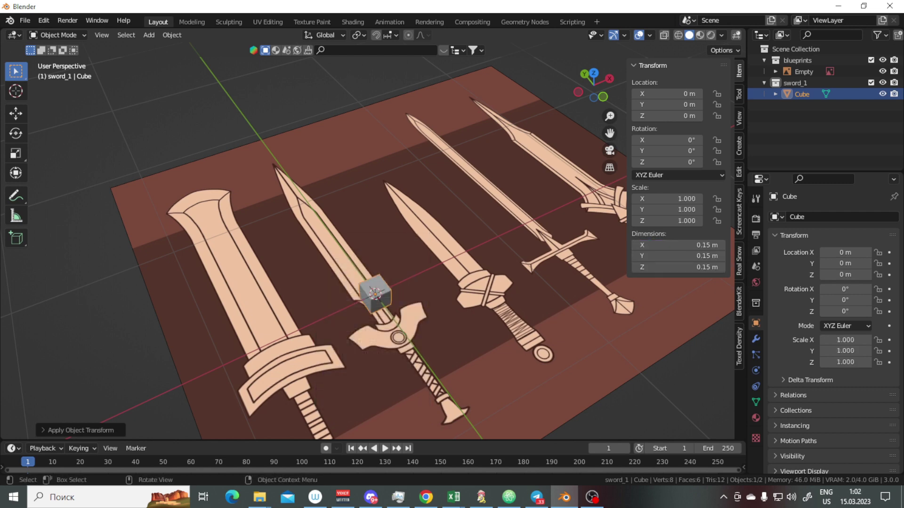
key(KP_7)
click(365, 309)
Scale and move the blueprint image to match the reference cube.
key(s)
click(565, 281)
scroll(up, 3)
key(g)
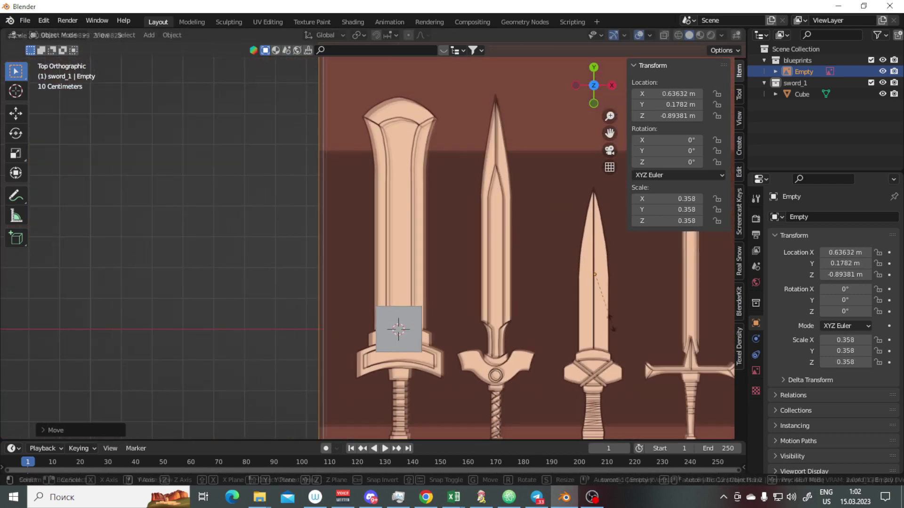
click(595, 274)
drag(424, 235, 471, 188)
Stretch the reference cube along Y to the blade length.
click(424, 276)
key(KP_7)
key(s)
key(y)
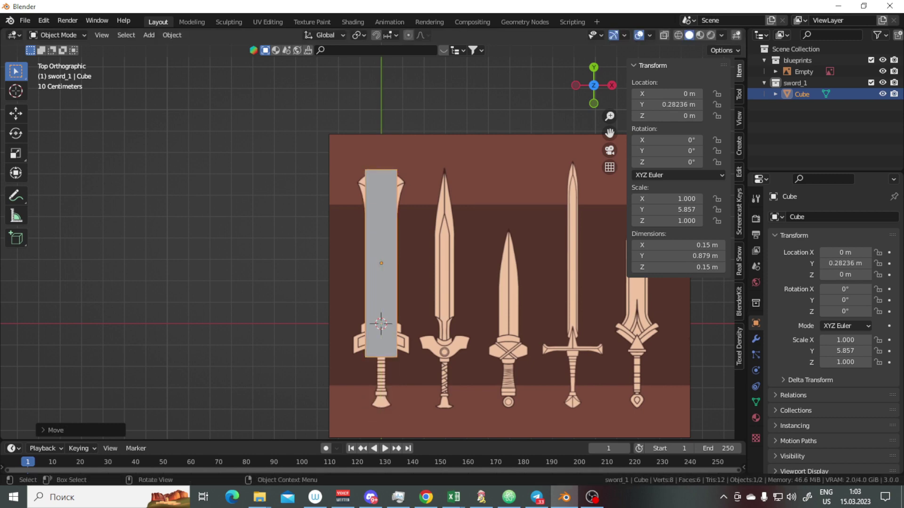
drag(423, 235, 471, 188)
Replace the reference cube with a new plane and start resizing it in Edit Mode.
key(Delete)
key(shift+a)
click(410, 232)
key(Tab)
key(s)
key(KP_7)
Save as swords_set_by_concept.blend and fit the plane to the blade base.
key(ctrl+s)
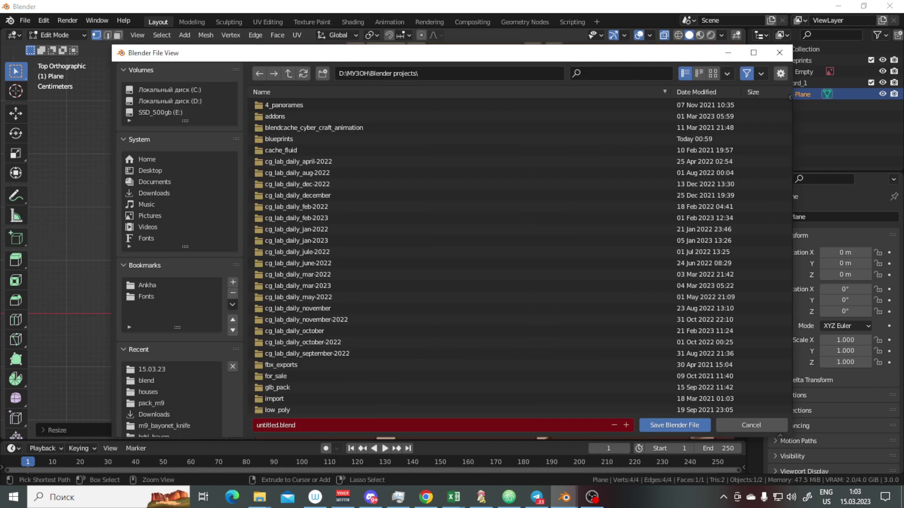
text(swords_set_by_concep)
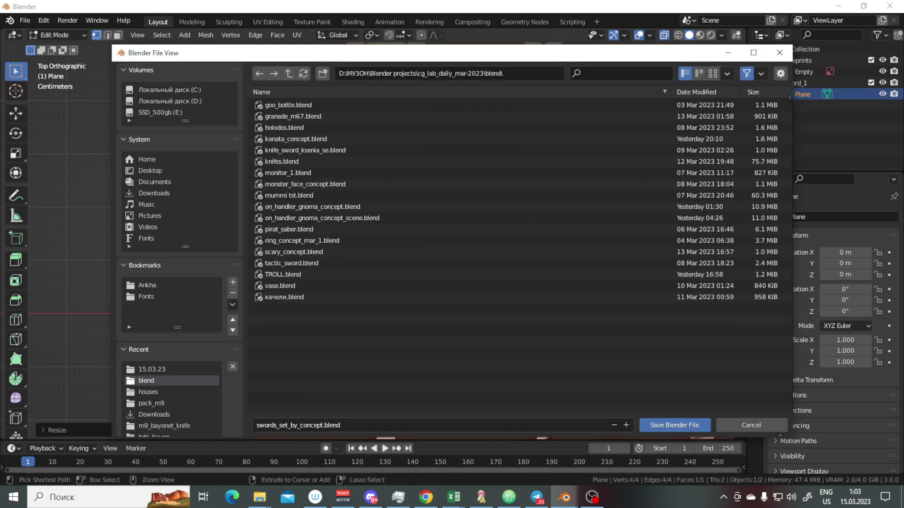
key(Return)
key(s)
drag(424, 236, 419, 293)
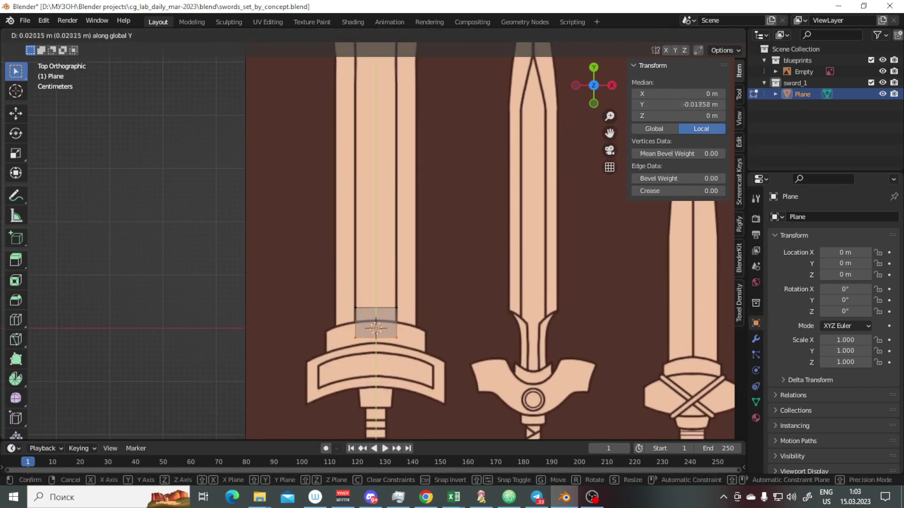
Add a Mirror modifier to the plane and move its top edge along Y.
click(756, 339)
click(833, 217)
scroll(down, 3)
key(g)
key(y)
click(375, 363)
Position the top vertices along the blade outline.
scroll(up, 3)
drag(375, 94, 362, 423)
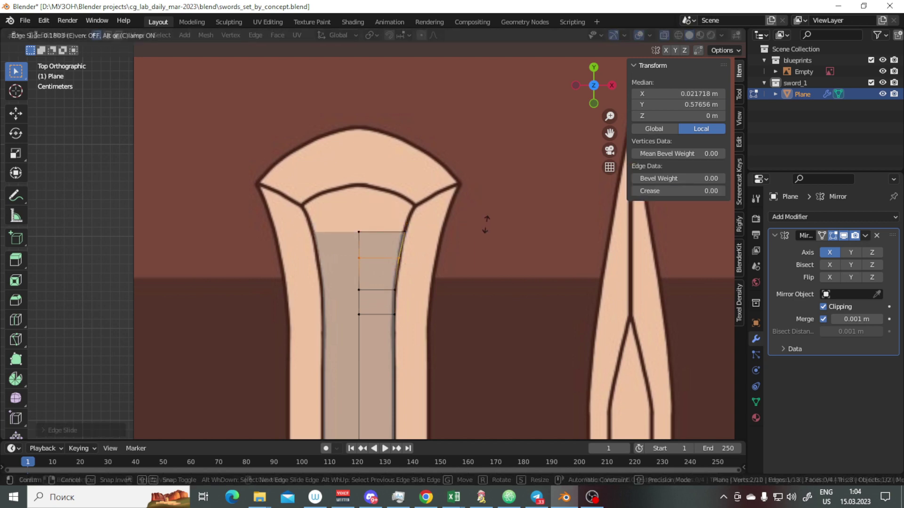
click(359, 186)
drag(360, 186, 355, 228)
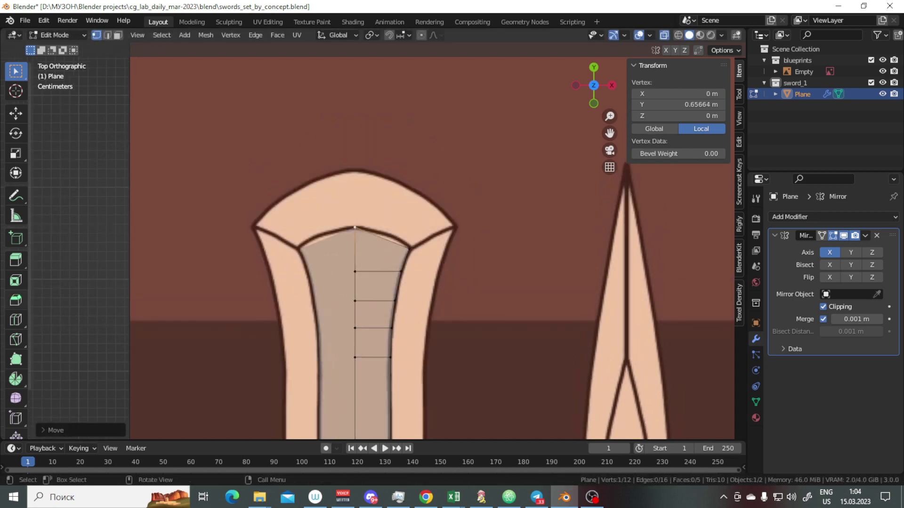
click(385, 234)
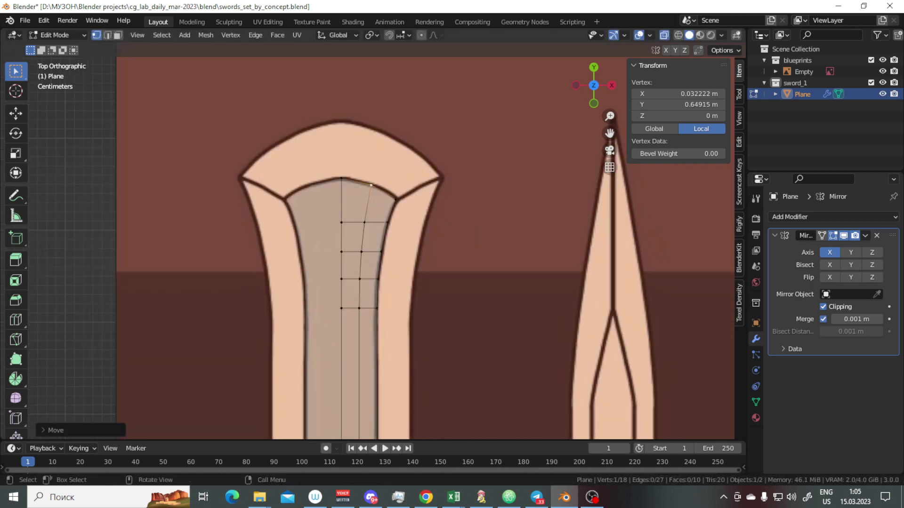
Move the blade's side edge vertices outward along X to widen the blade.
drag(376, 376, 377, 118)
click(363, 374)
key(g)
key(x)
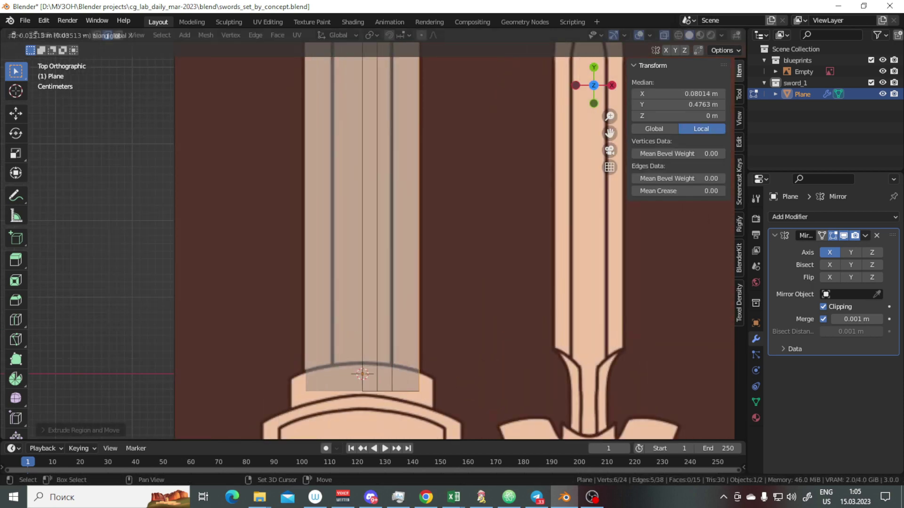
click(362, 374)
drag(363, 374, 362, 141)
scroll(up, 3)
Move single outline vertices onto the blade's flared edge.
click(411, 308)
key(g)
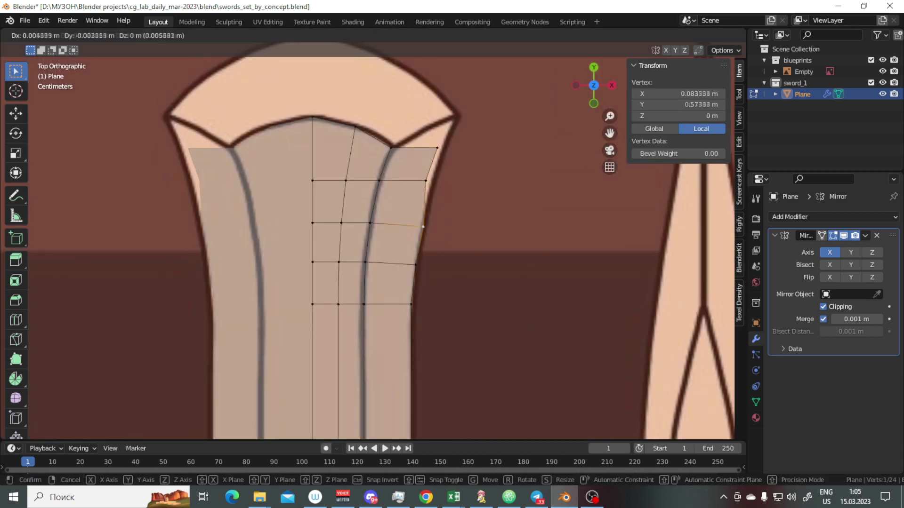
click(432, 181)
drag(432, 182, 432, 202)
click(420, 250)
drag(420, 250, 408, 326)
Extrude the top edge upward and select two tip vertices, undoing a dissolve.
click(360, 233)
key(e)
drag(367, 278, 372, 287)
click(378, 221)
click(354, 167)
key(ctrl+z)
Set snapping to vertices, merge the two tip vertices, and place the result on the tip outline.
click(403, 35)
click(384, 77)
key(m)
click(353, 226)
key(g)
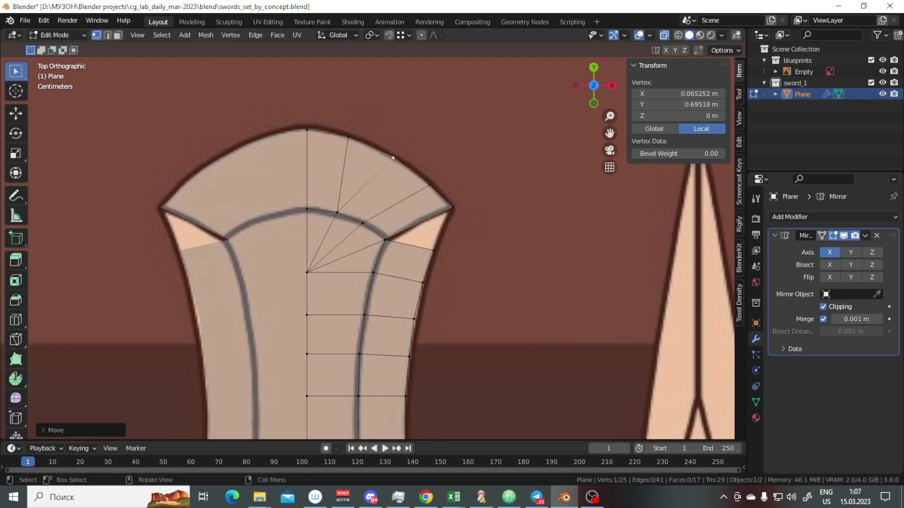
click(390, 153)
drag(390, 153, 366, 160)
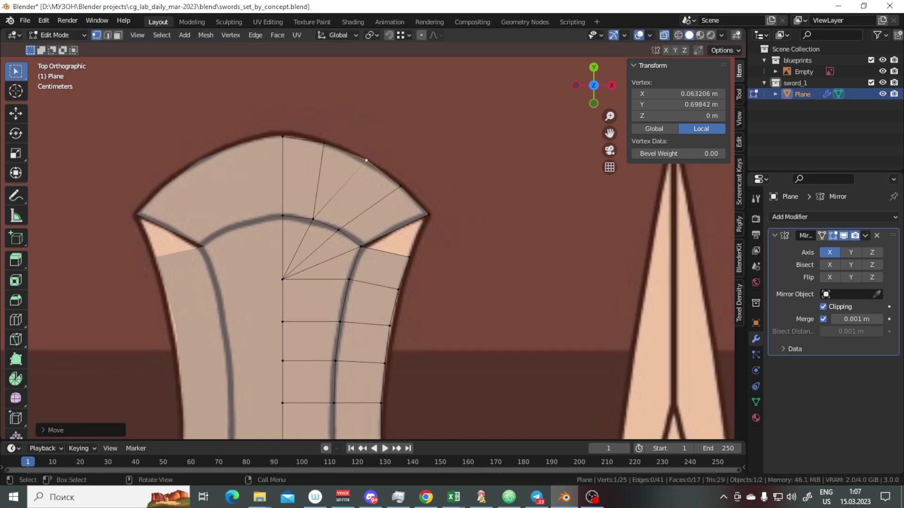
Adjust the blade tip's corner vertex and select the centre strip near the tip.
click(396, 214)
key(g)
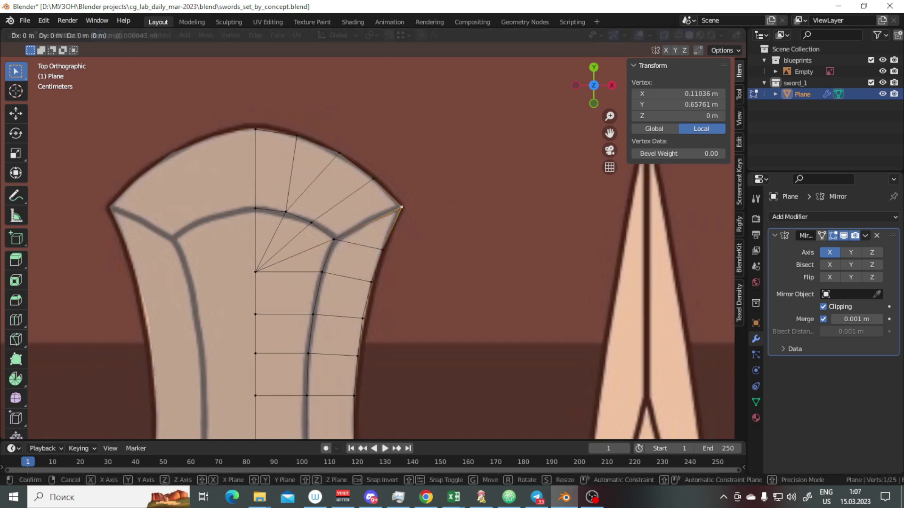
scroll(down, 3)
drag(362, 319, 379, 189)
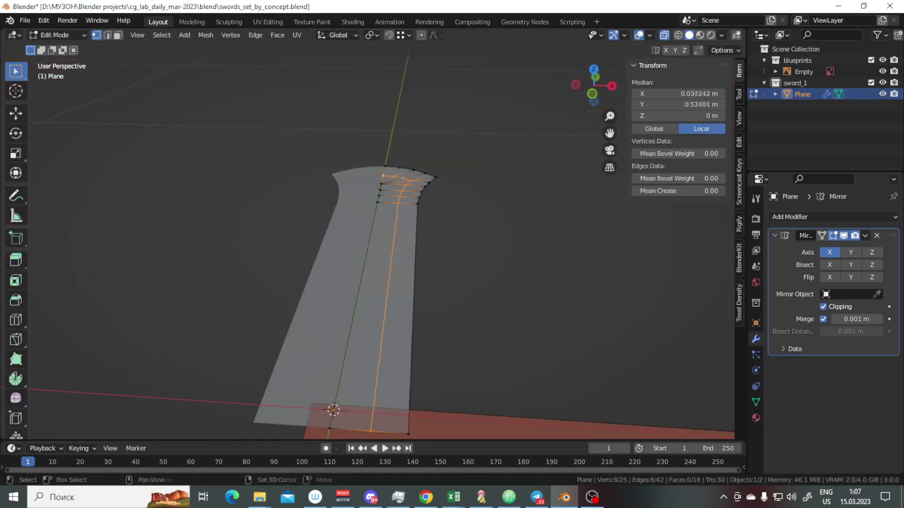
click(378, 189)
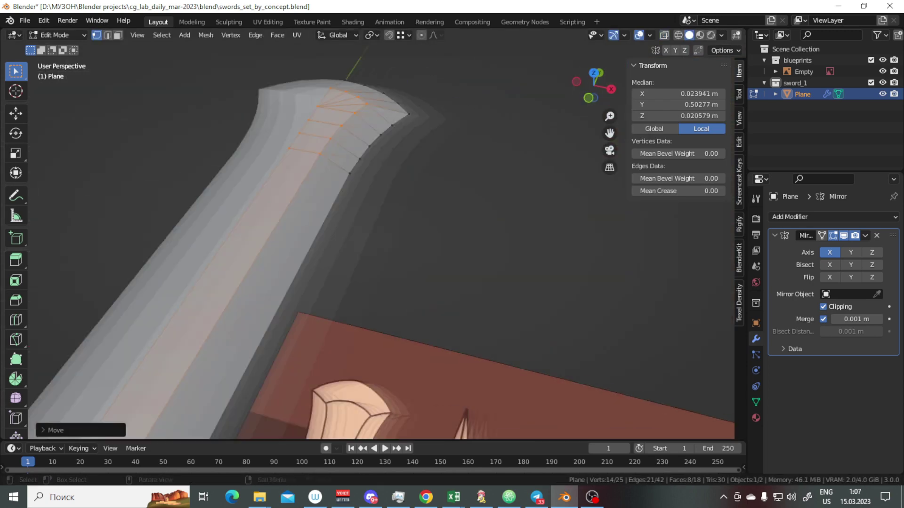
drag(367, 235, 306, 170)
scroll(up, 3)
Enable Mirror Z for top-to-bottom symmetry and raise the centre ridge.
key(Tab)
click(872, 253)
drag(376, 235, 423, 198)
key(Tab)
key(Tab)
key(KP_7)
key(Tab)
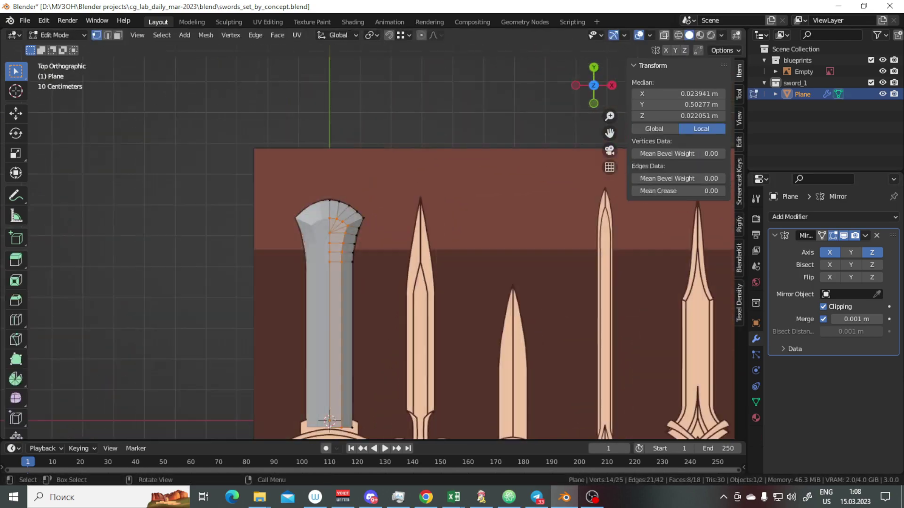
scroll(up, 3)
scroll(down, 3)
drag(367, 250, 367, 212)
key(Tab)
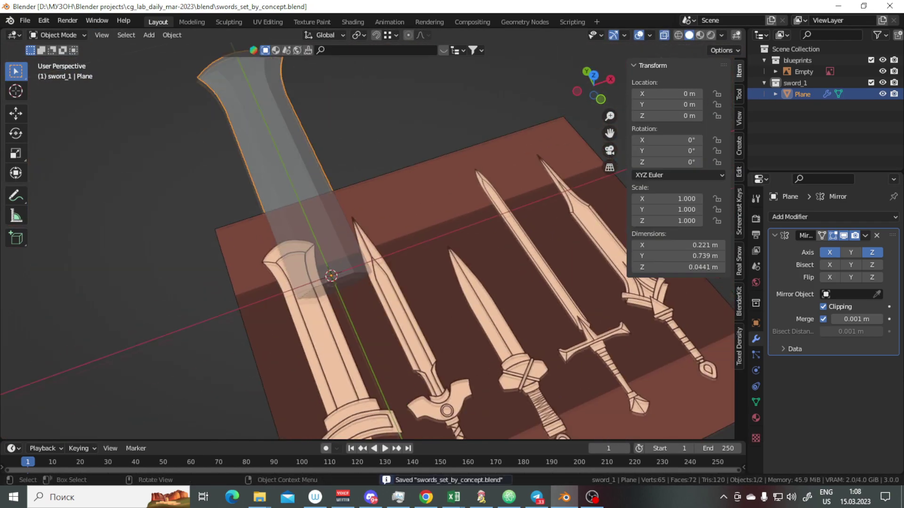
Save, then add a new crossguard plane and raise it along Z.
key(ctrl+s)
key(KP_7)
scroll(up, 3)
key(shift+a)
click(354, 286)
key(Tab)
drag(354, 287, 348, 245)
key(g)
key(z)
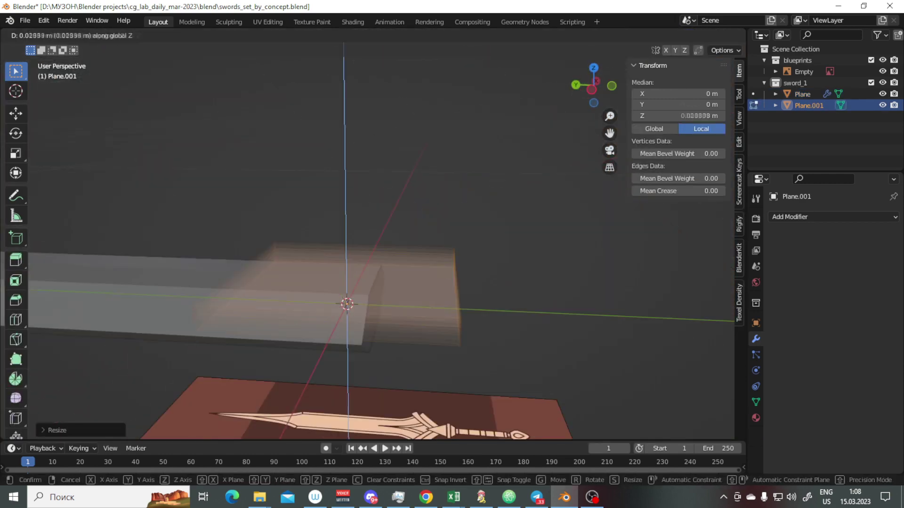
click(348, 285)
drag(349, 285, 358, 226)
Give the guard plane a Mirror modifier with Z mirroring and slide it along Y over the guard.
click(834, 216)
click(659, 348)
drag(424, 235, 414, 245)
click(398, 215)
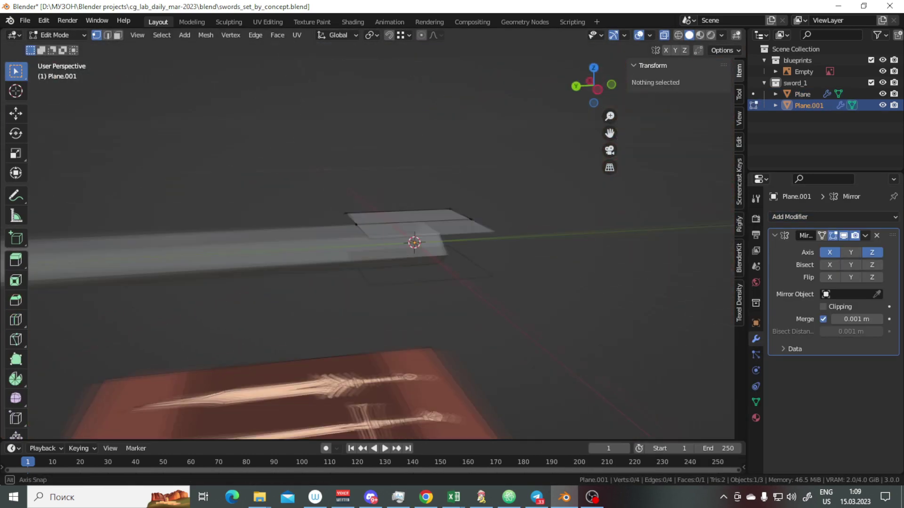
key(KP_7)
scroll(up, 3)
key(g)
key(y)
click(378, 306)
scroll(down, 3)
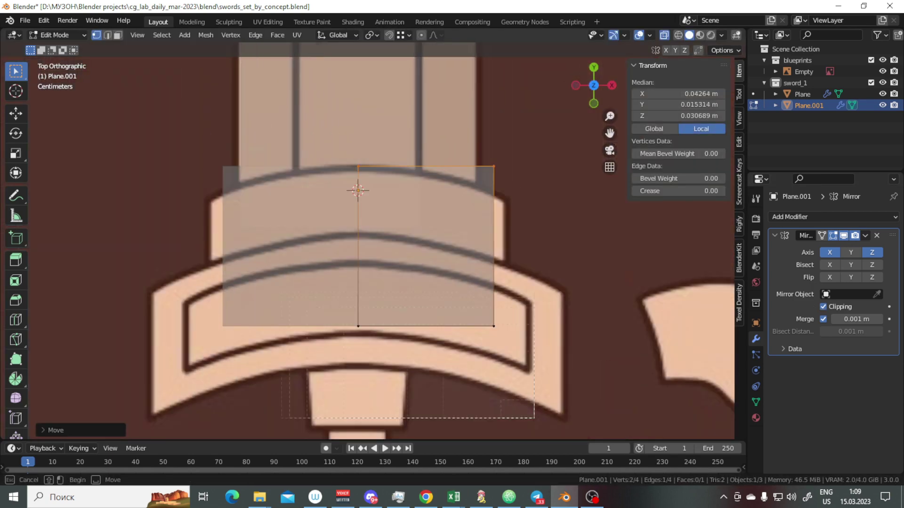
scroll(up, 3)
drag(353, 235, 324, 242)
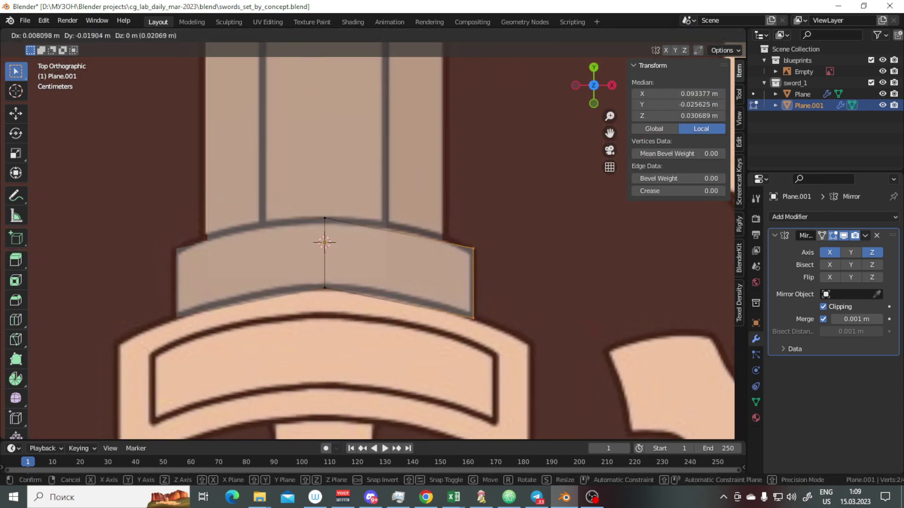
Add an edge loop across the guard plane and slide it into place.
key(ctrl+r)
click(325, 242)
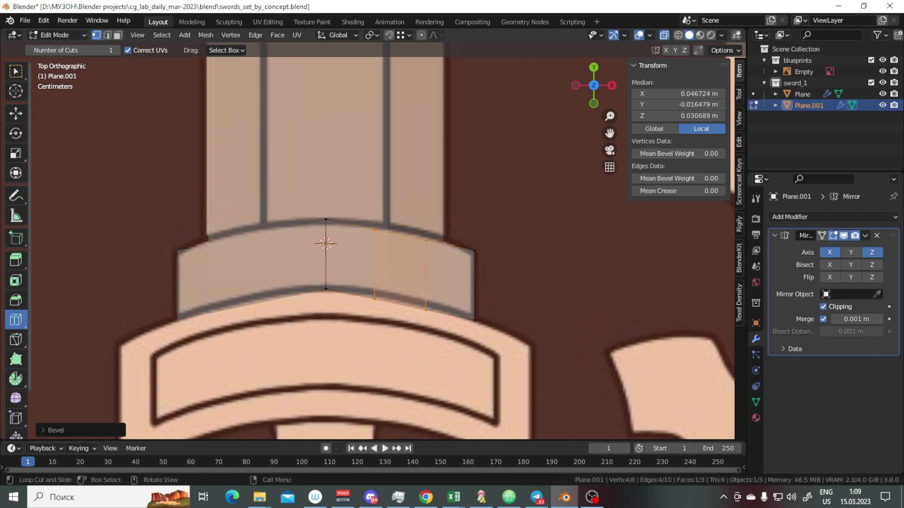
scroll(up, 3)
key(g)
key(g)
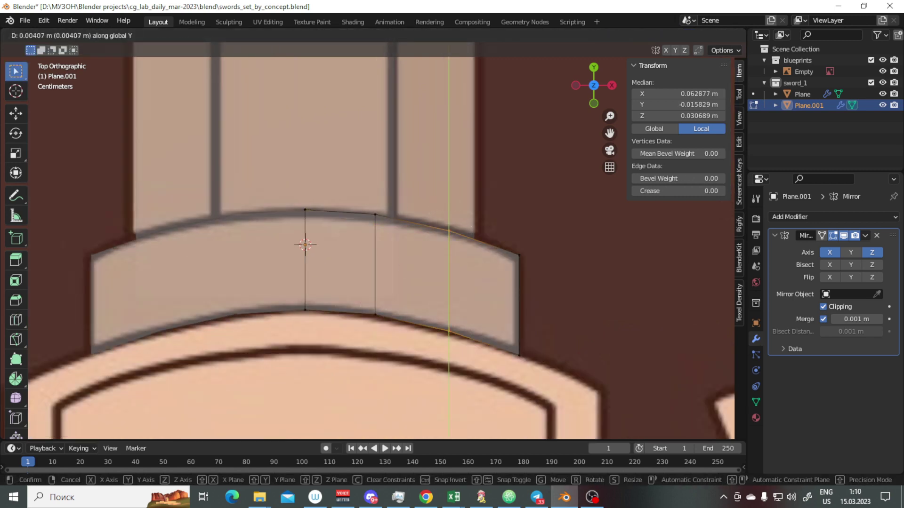
key(Return)
drag(376, 236, 330, 212)
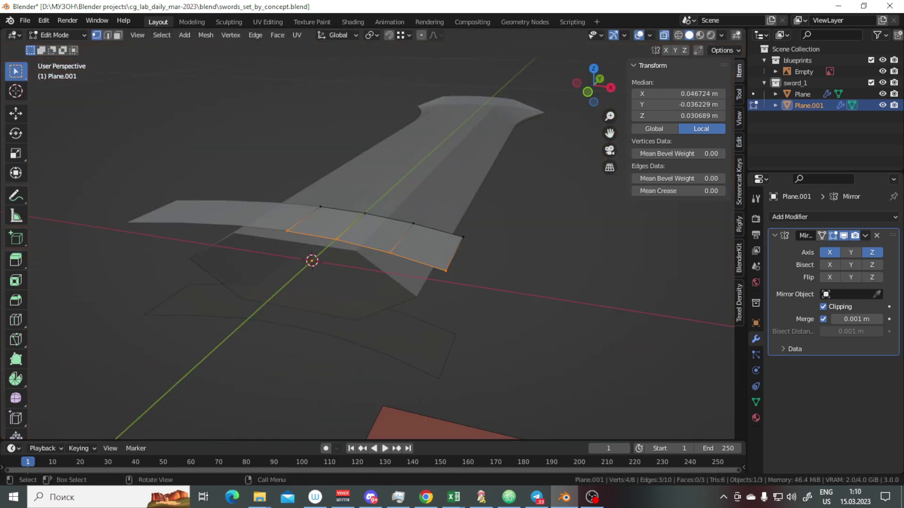
key(KP_7)
drag(377, 235, 526, 266)
scroll(down, 3)
key(Tab)
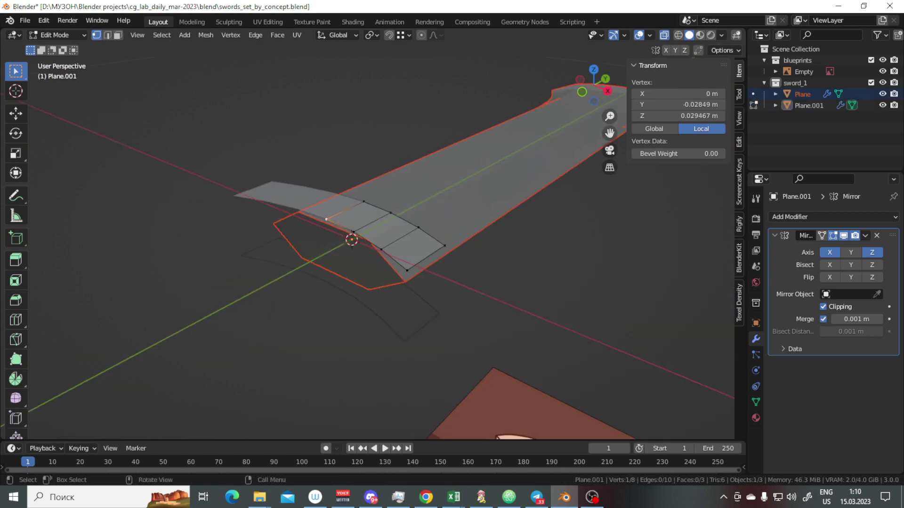
Separate a copy of the guard strip and move it along Y onto the lower guard band.
key(Tab)
key(p)
key(Tab)
key(KP_7)
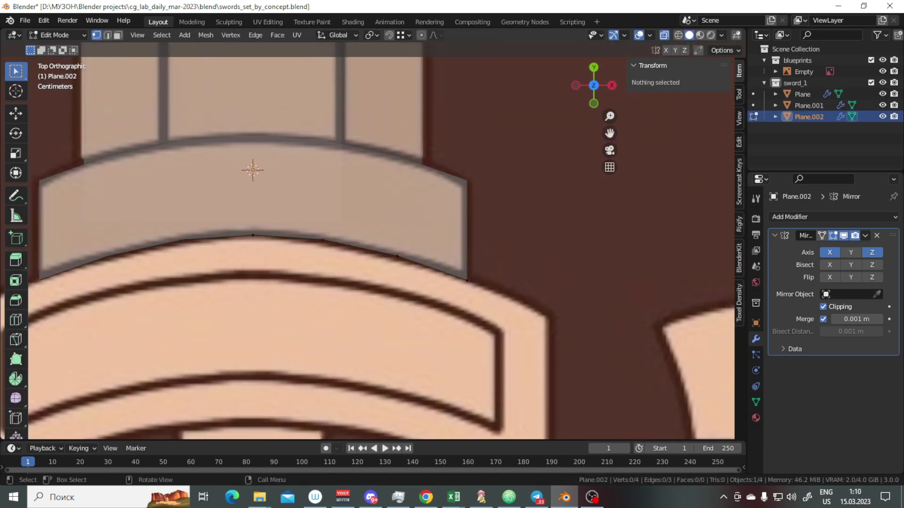
key(g)
key(y)
key(Return)
drag(377, 236, 352, 204)
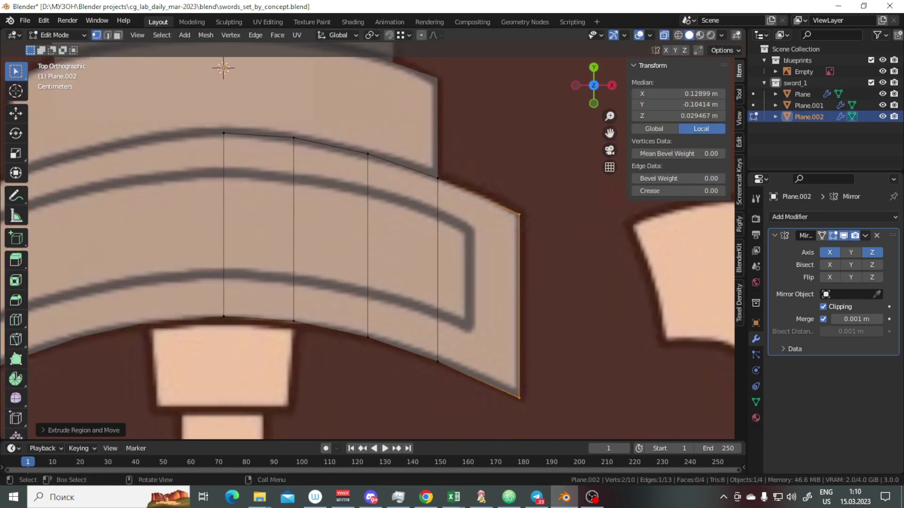
scroll(down, 3)
drag(376, 236, 424, 165)
Switch between the guard and blade objects, save, and confirm the final vertex move.
click(808, 105)
drag(376, 235, 424, 212)
click(808, 117)
key(Tab)
drag(376, 236, 329, 259)
click(802, 94)
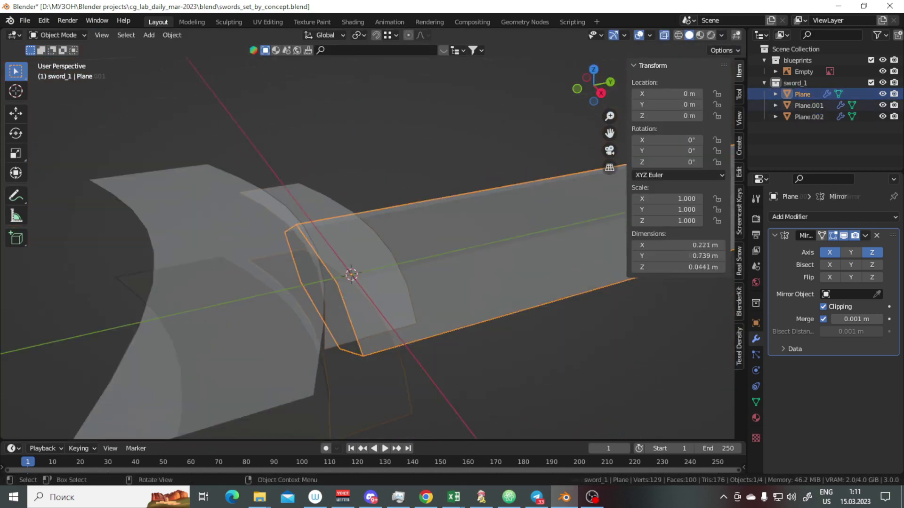
key(Tab)
drag(377, 235, 423, 212)
key(ctrl+s)
key(Return)
Leave guard editing and switch the viewport to clay-like MatCap shading.
drag(376, 236, 371, 212)
click(808, 116)
key(Tab)
click(722, 34)
click(708, 89)
Add a cylinder for the grip and rotate it 90 degrees on the X axis.
key(shift+a)
click(534, 287)
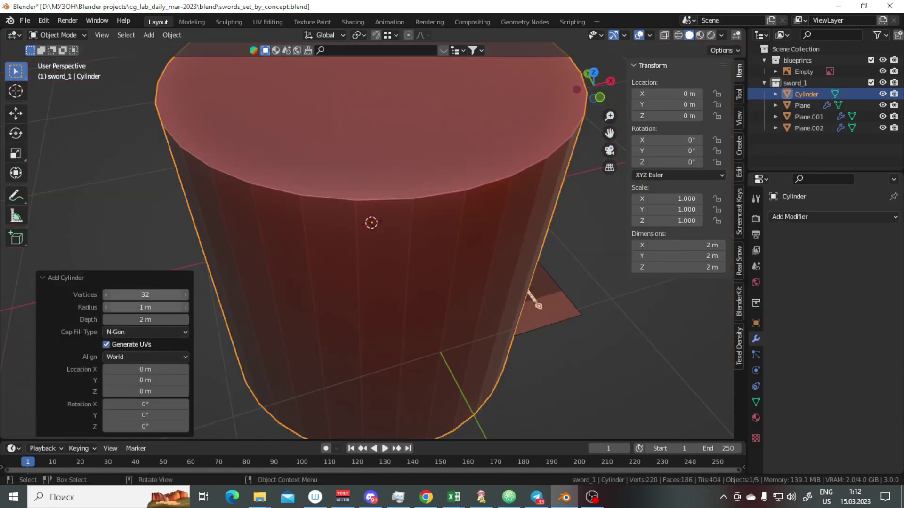
key(r)
key(x)
key(9)
key(0)
key(Return)
Scale the cylinder to grip size and move it along Y under the guard.
key(s)
key(KP_7)
scroll(up, 3)
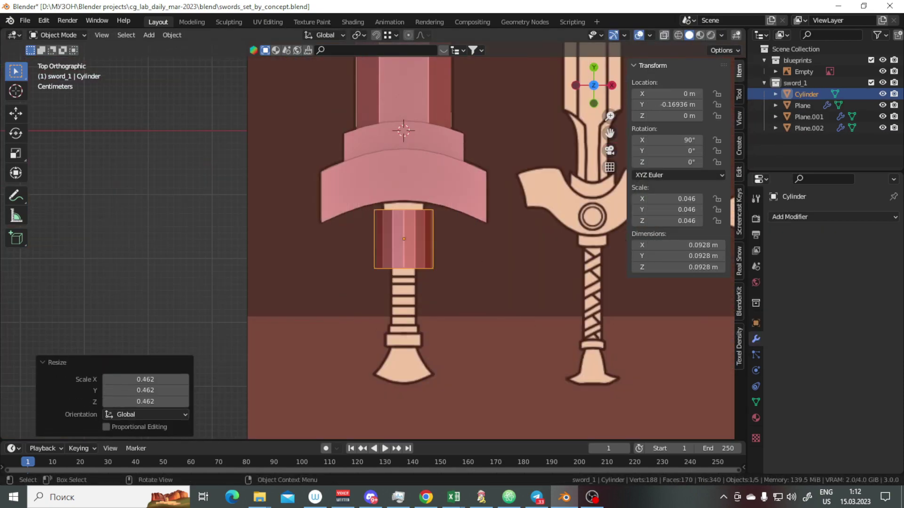
key(g)
key(y)
key(Escape)
Shorten the cylinder from below into a collar under the guard.
drag(376, 236, 330, 212)
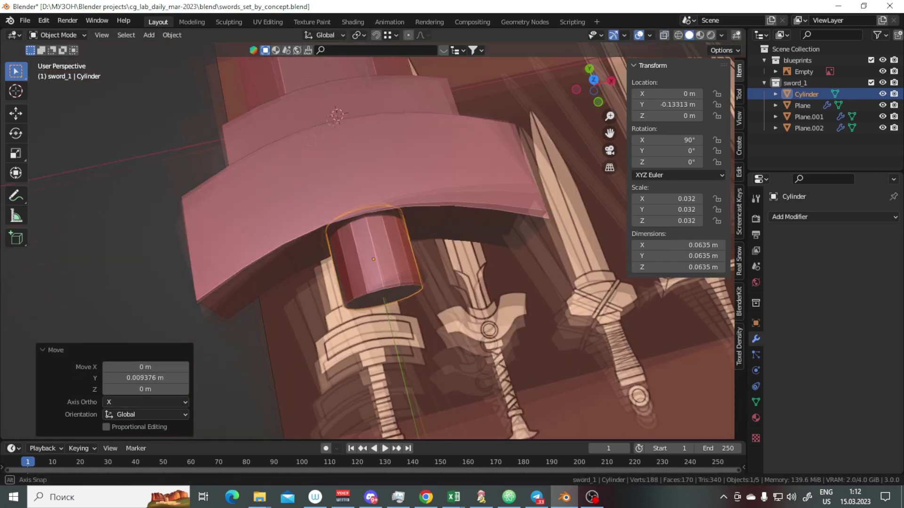
key(Tab)
key(KP_7)
key(g)
key(y)
click(565, 269)
key(Tab)
drag(501, 201, 330, 212)
Mark the edge loop along the blade as sharp and save the file.
right_click(404, 196)
drag(376, 235, 353, 264)
right_click(255, 243)
click(330, 236)
key(Tab)
click(353, 378)
key(ctrl+e)
click(283, 369)
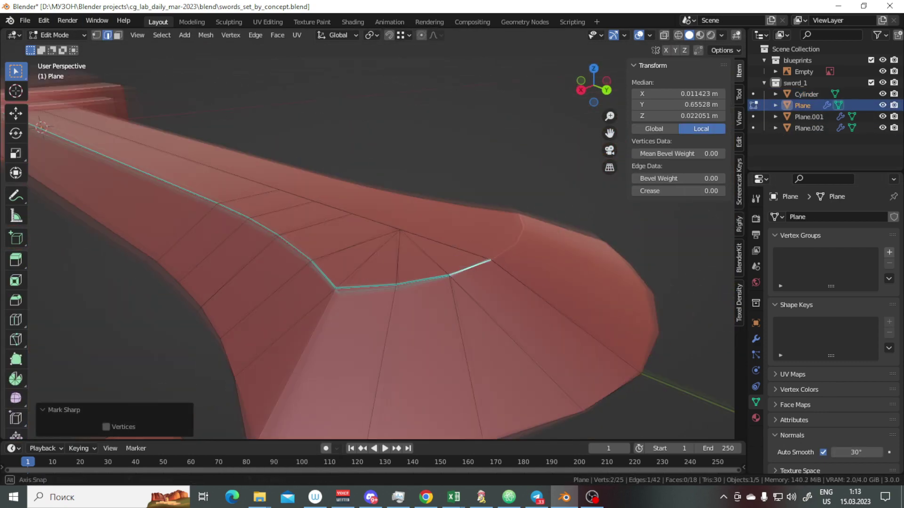
key(Tab)
drag(282, 369, 330, 283)
key(ctrl+s)
Duplicate the collar's bottom face and scale the copy into a narrower grip face.
key(KP_7)
click(363, 202)
key(shift+d)
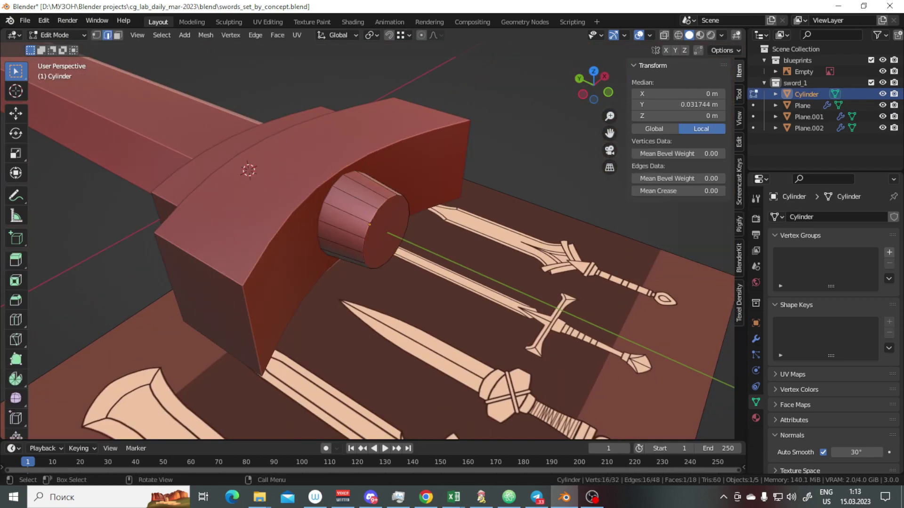
key(Tab)
key(s)
click(548, 242)
key(KP_7)
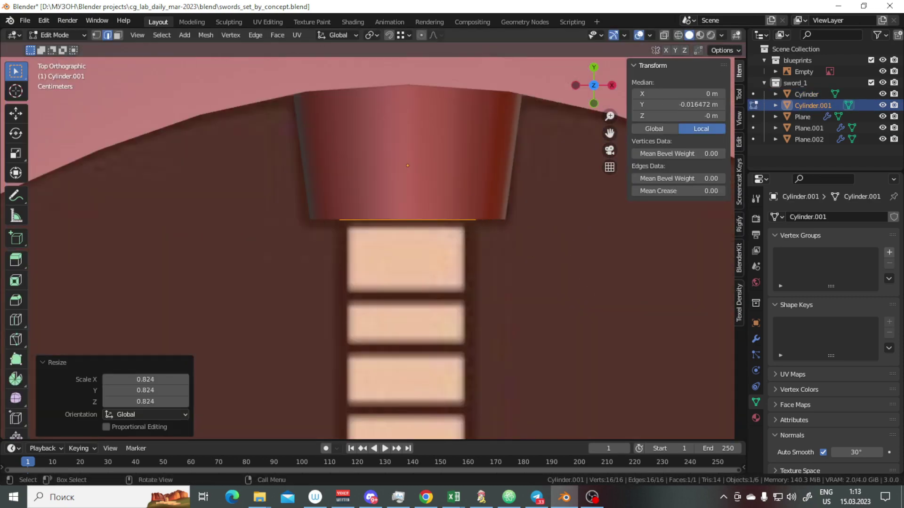
scroll(down, 3)
Extrude the grip face down into the handle and separate its end ring.
key(e)
scroll(down, 3)
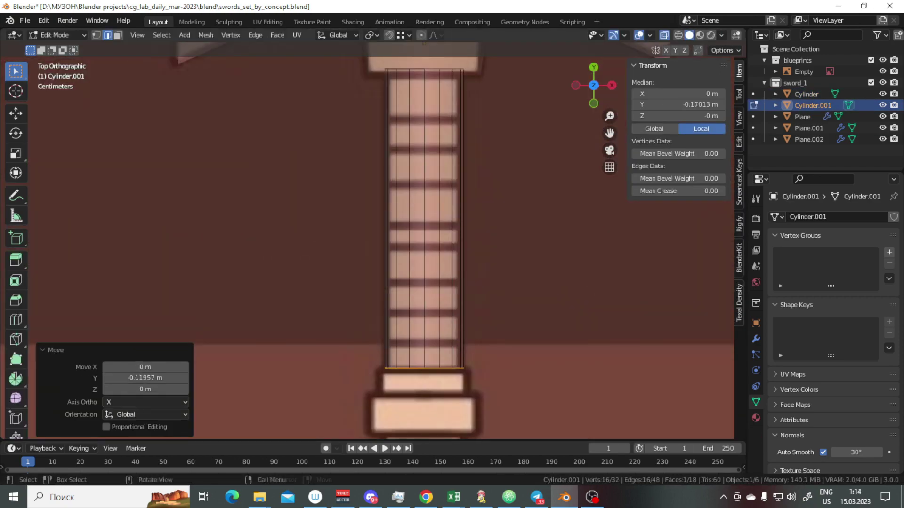
key(g)
key(y)
scroll(down, 3)
key(p)
click(464, 298)
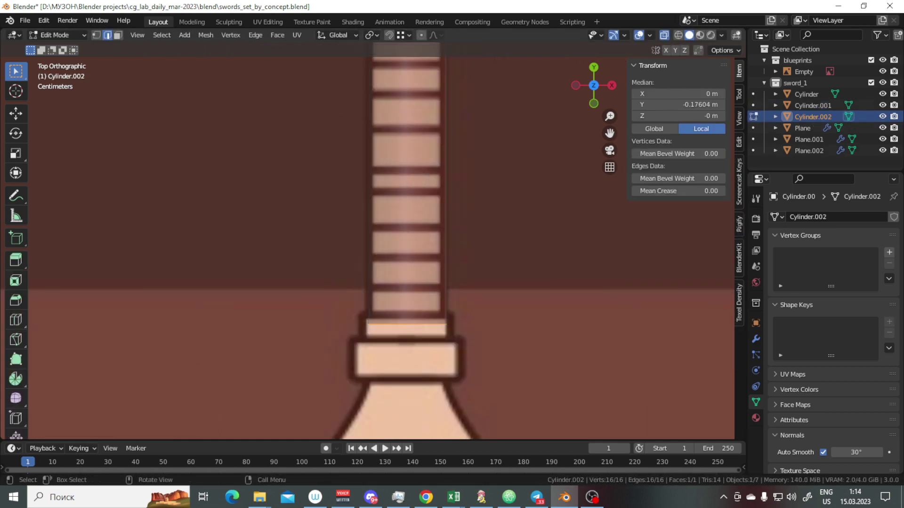
scroll(up, 3)
key(s)
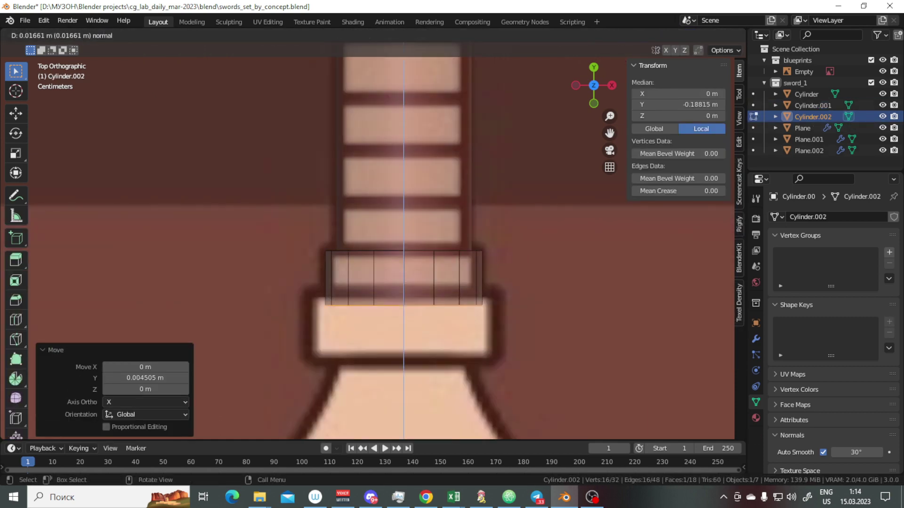
Set the ring's thickness, widen it to match the blueprint, and save.
key(Tab)
key(Tab)
key(g)
key(y)
key(Return)
key(s)
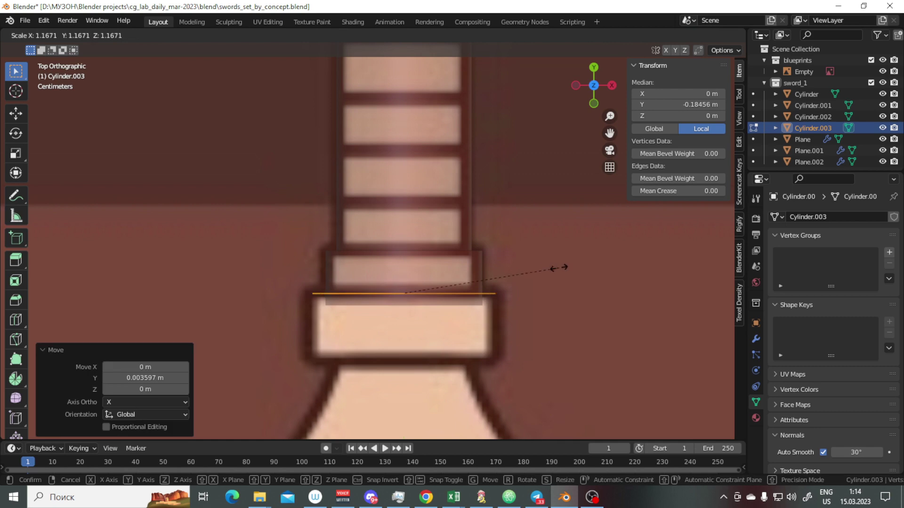
key(Return)
key(Tab)
scroll(down, 3)
scroll(down, 3)
key(ctrl+s)
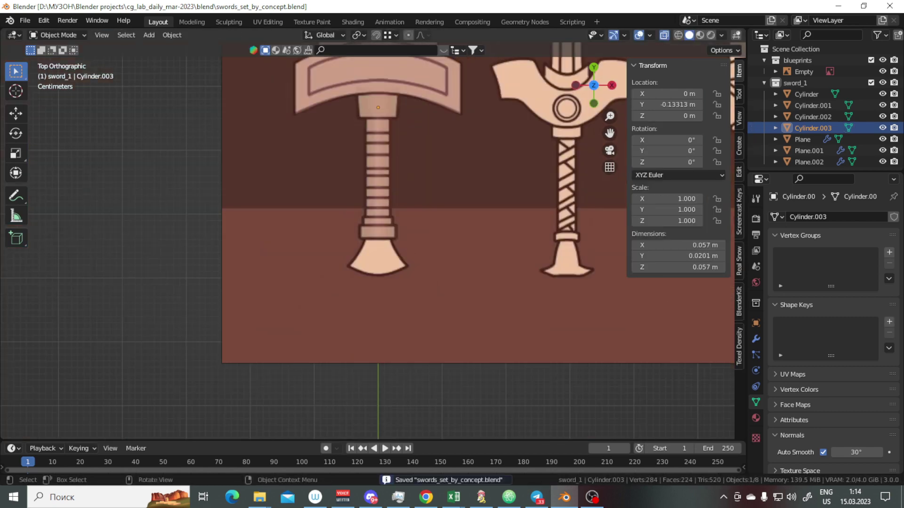
key(Tab)
Duplicate the ring's end face and separate it into a new pommel object.
key(KP_Decimal)
scroll(down, 3)
scroll(up, 3)
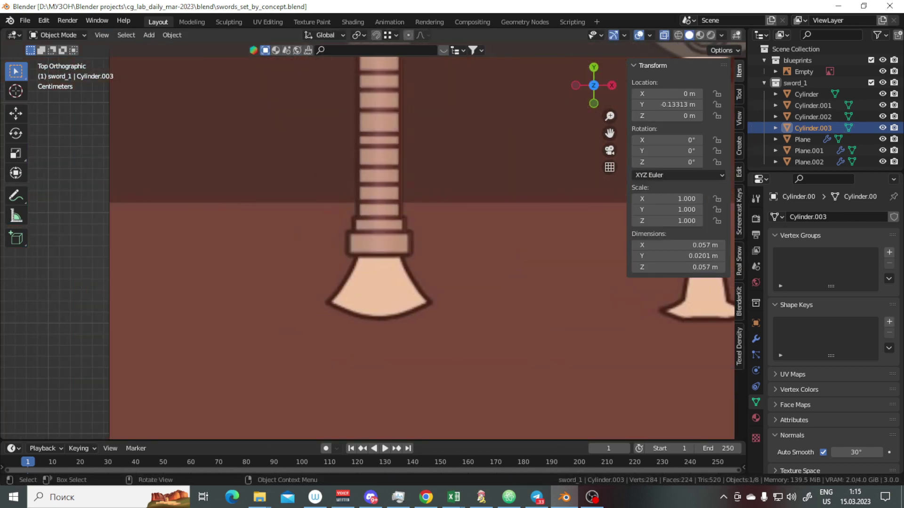
key(shift+d)
key(Escape)
key(p)
key(Return)
key(Tab)
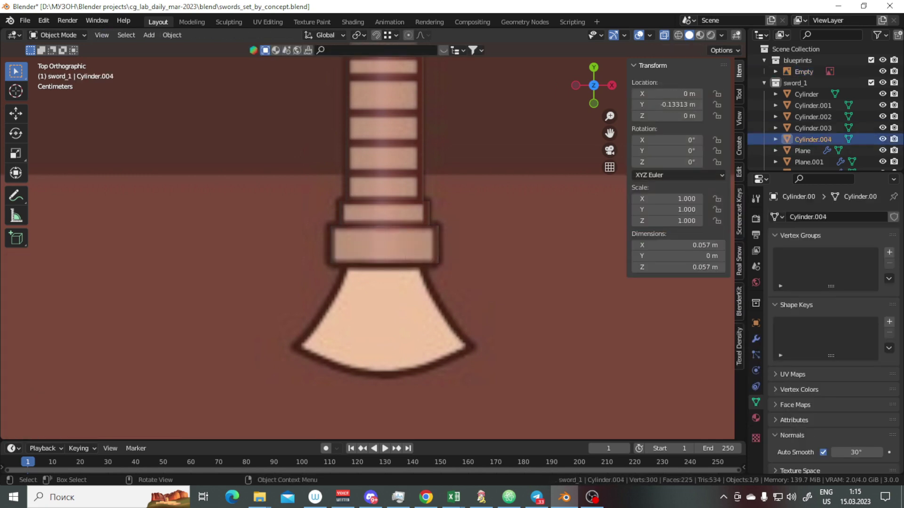
Position the pommel piece along Y, then extrude and widen it into a flare.
key(Tab)
key(g)
key(y)
key(Return)
key(s)
scroll(down, 3)
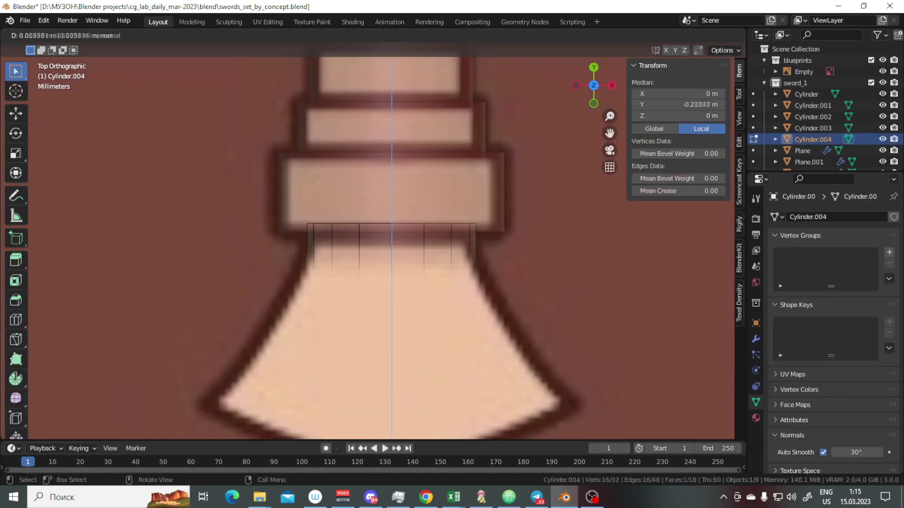
key(e)
key(s)
click(15, 320)
Add a loop cut across the pommel, extrude its bottom edge and bevel it.
click(388, 264)
click(541, 266)
click(665, 303)
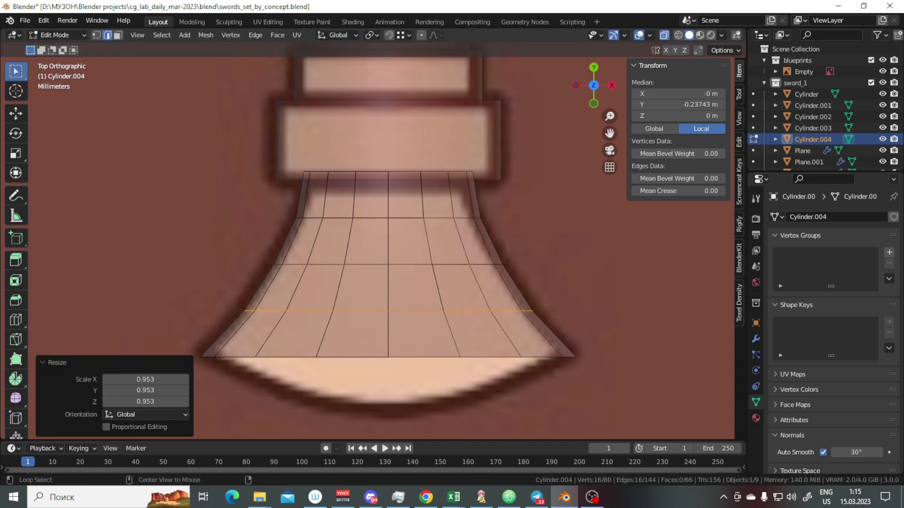
key(s)
key(e)
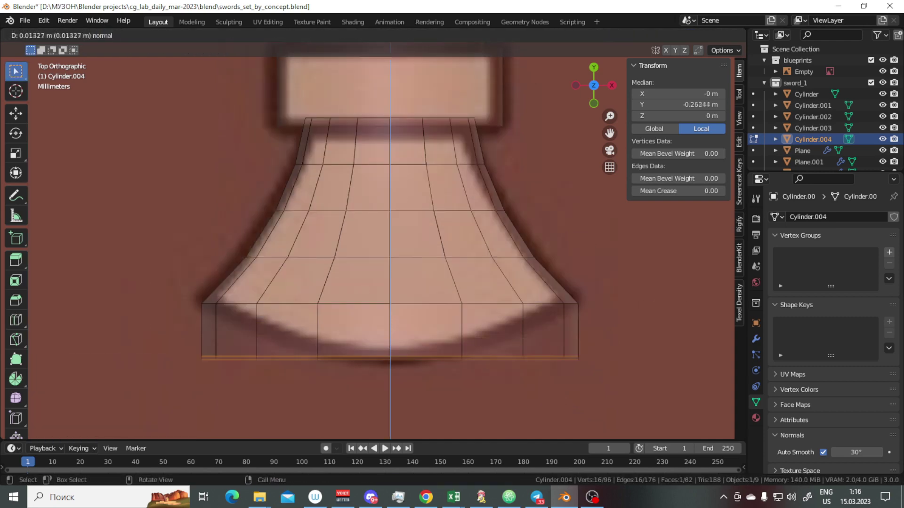
key(Return)
key(ctrl+b)
key(Return)
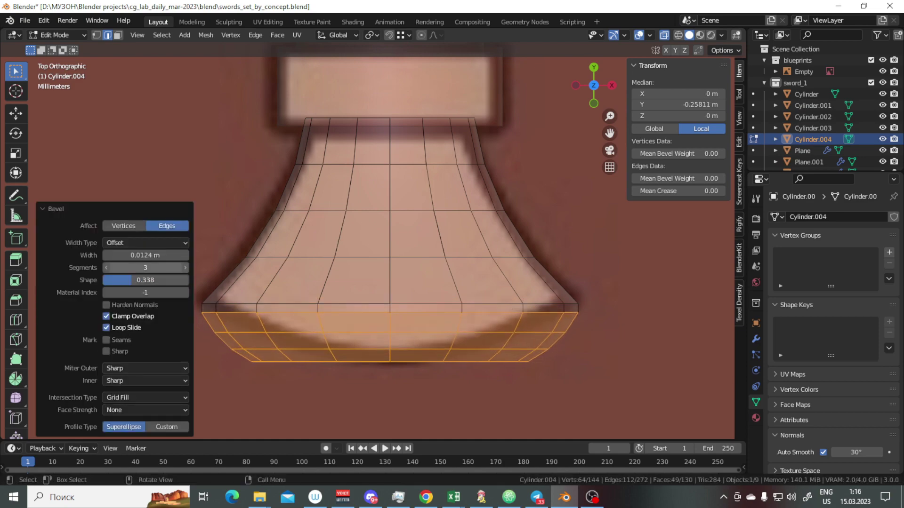
Shrink the bottom loop inward to round the pommel, then merge by distance.
click(470, 361)
key(s)
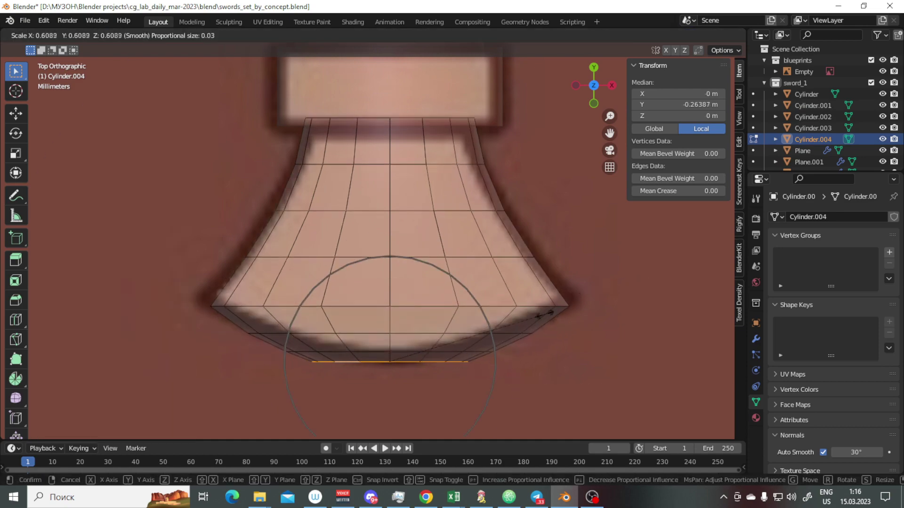
click(546, 315)
drag(546, 314, 518, 400)
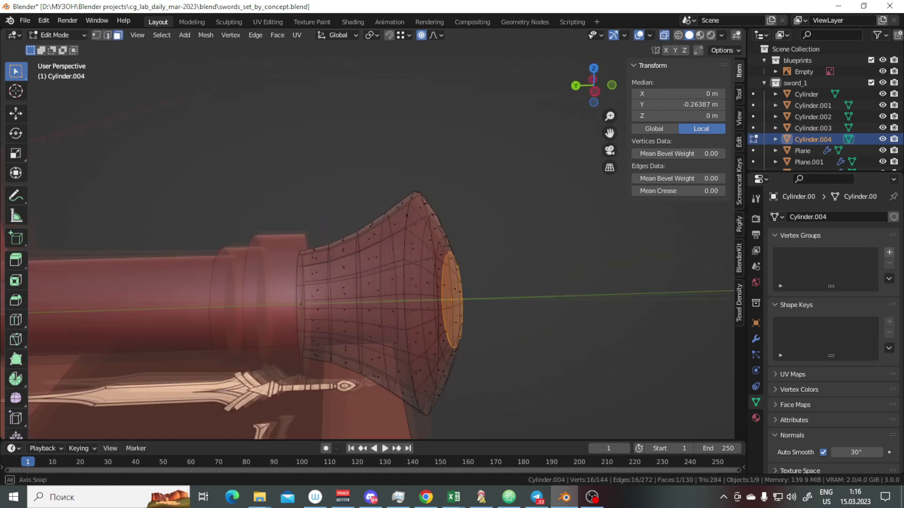
key(m)
key(b)
key(Tab)
scroll(down, 3)
drag(367, 249, 329, 282)
Save, then lower the guard centre piece's front face along Z.
click(403, 242)
key(ctrl+s)
key(KP_Decimal)
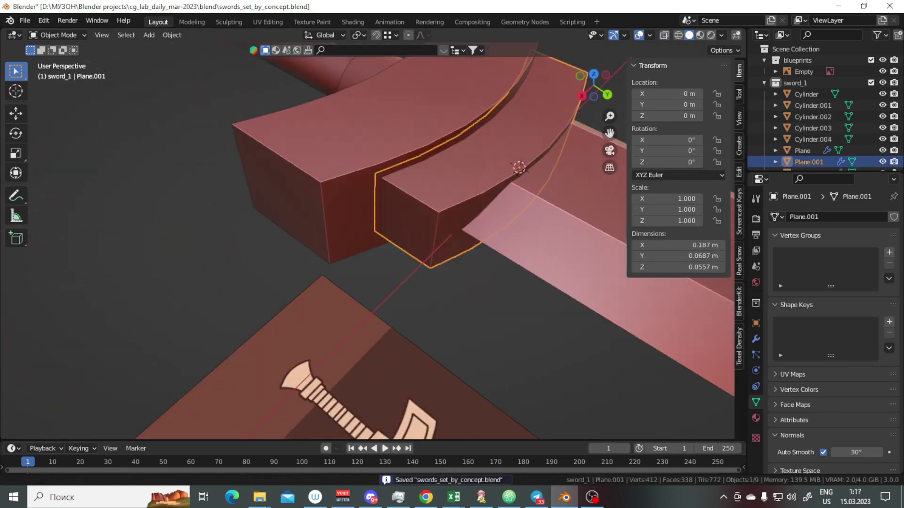
key(Tab)
key(g)
key(z)
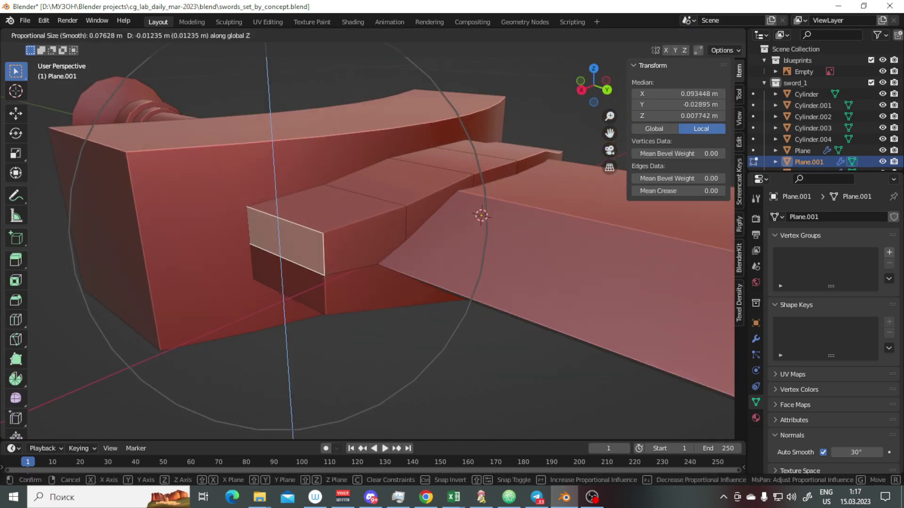
key(Return)
key(Tab)
drag(377, 236, 358, 217)
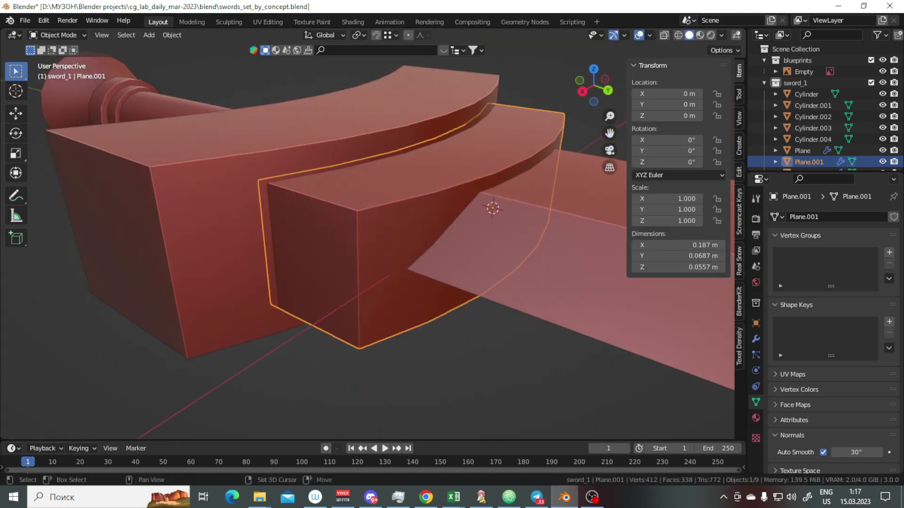
Re-edit the guard piece and redo the vertical move of its faces.
key(Tab)
key(g)
key(z)
key(Escape)
key(g)
key(z)
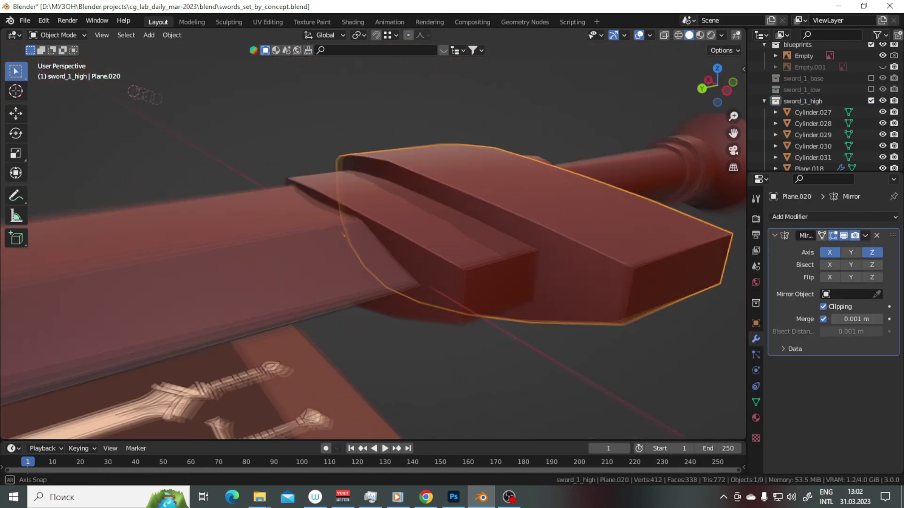
From top view, select three front faces of the guard and inset a border on them.
key(Tab)
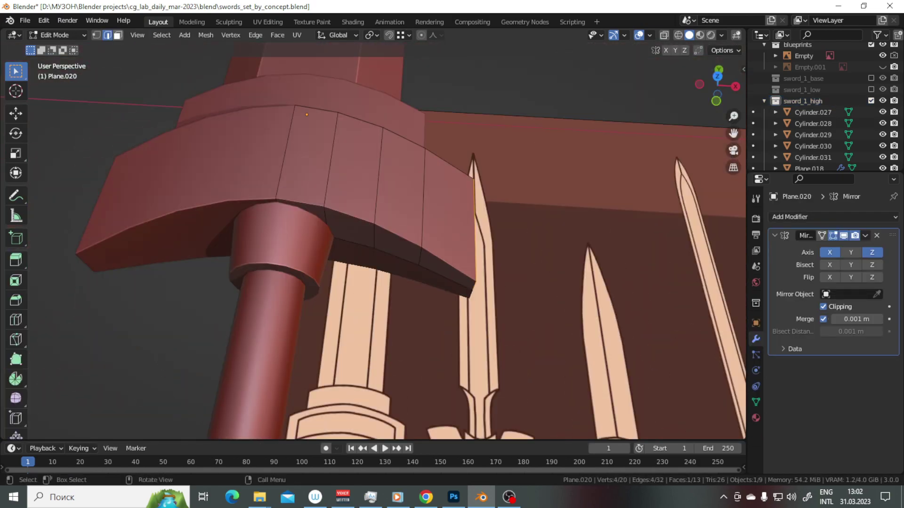
click(413, 188)
click(364, 172)
click(269, 156)
key(KP_7)
key(KP_Decimal)
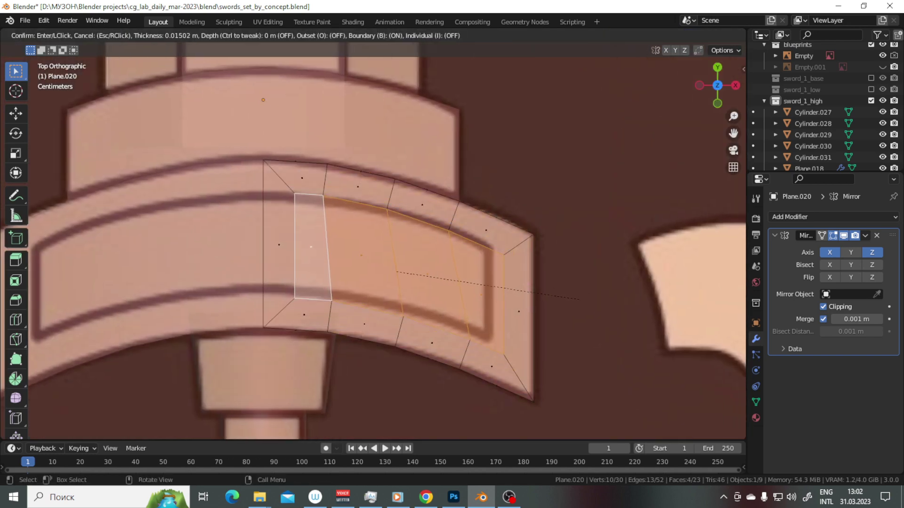
click(578, 299)
Shift a guard edge along X, delete an edge, and close the gap.
click(418, 221)
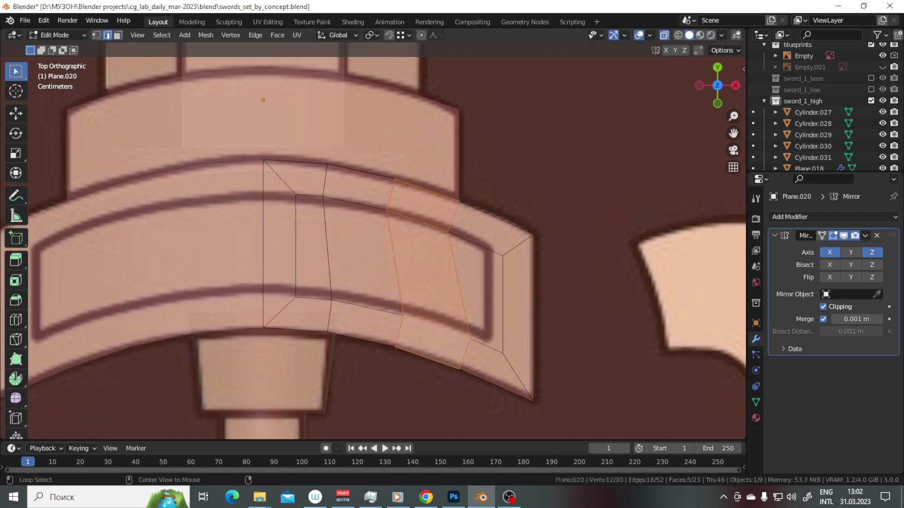
click(296, 243)
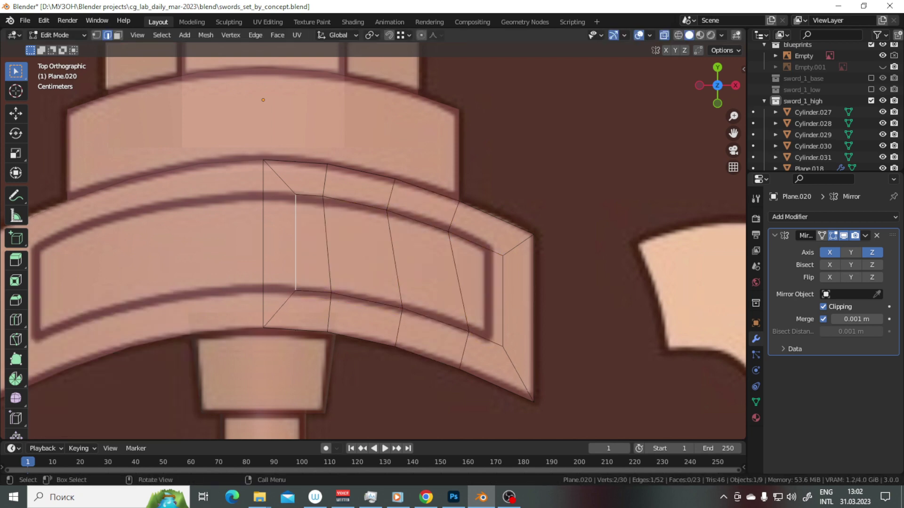
key(g)
key(x)
key(Return)
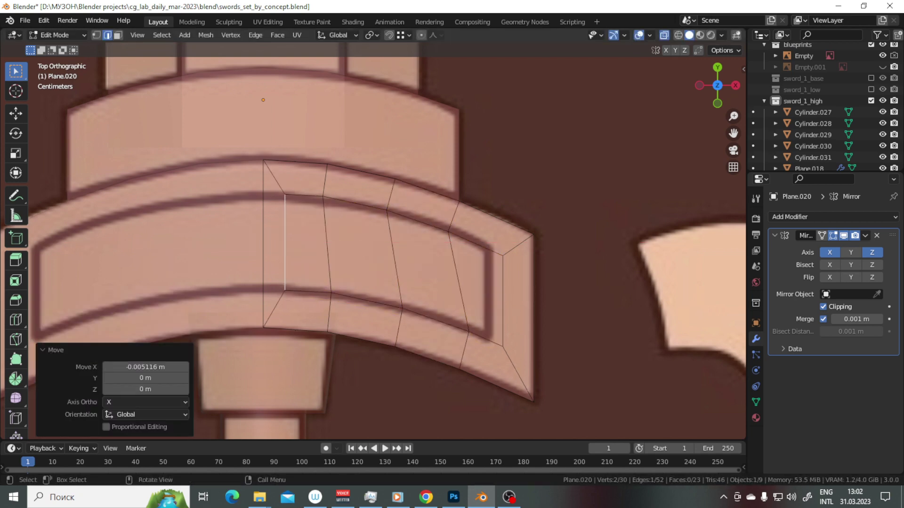
key(x)
key(Return)
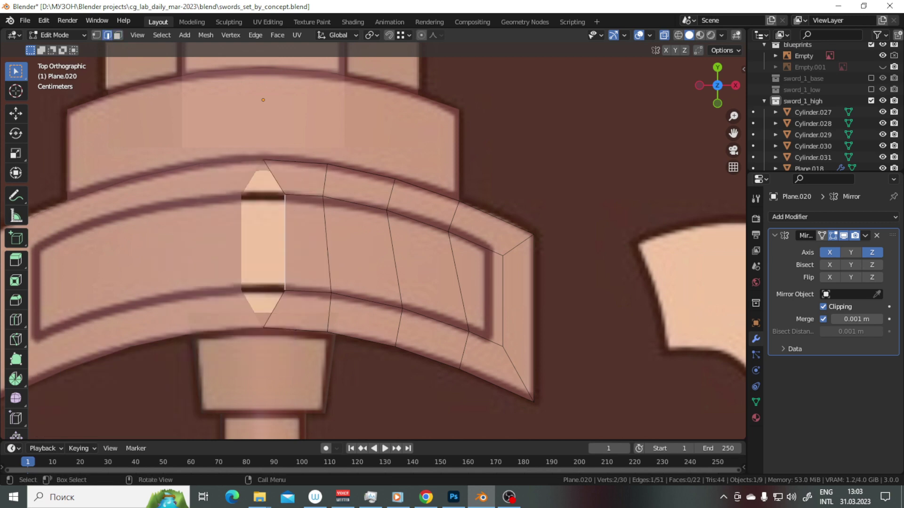
key(g)
key(x)
key(Return)
Slide the guard's lower vertices along their edges to match the blueprint.
click(327, 244)
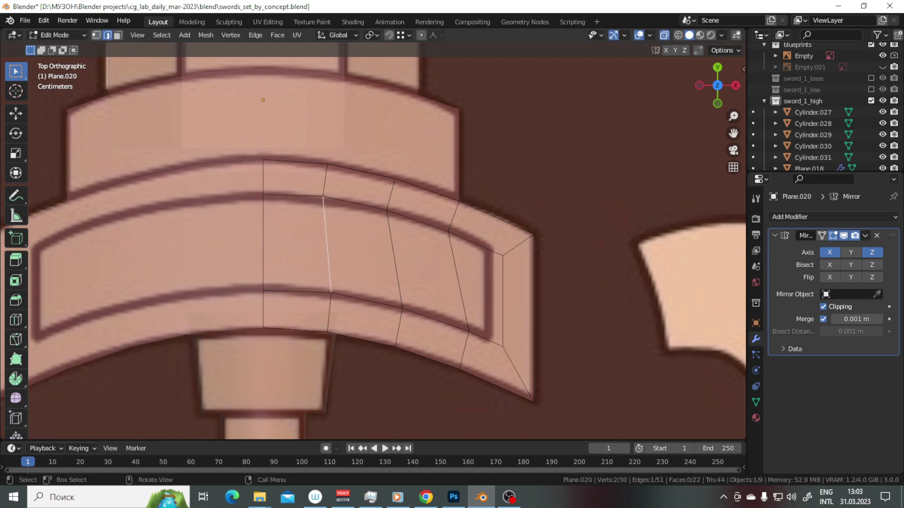
click(357, 258)
click(403, 308)
key(shift+v)
click(469, 332)
key(shift+v)
click(441, 229)
click(441, 323)
click(487, 282)
Slide the guard's outer end edge to fit the blueprint.
click(323, 197)
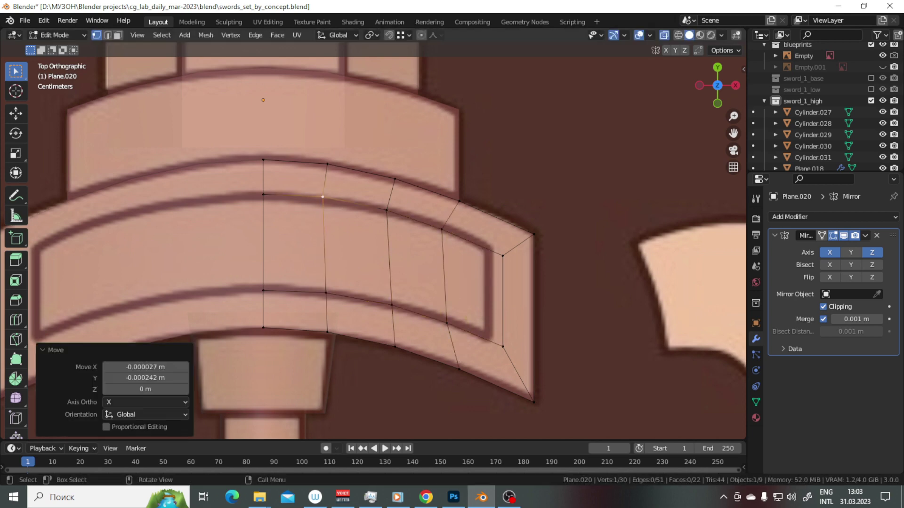
click(502, 256)
click(503, 347)
key(g)
key(g)
click(516, 294)
click(490, 341)
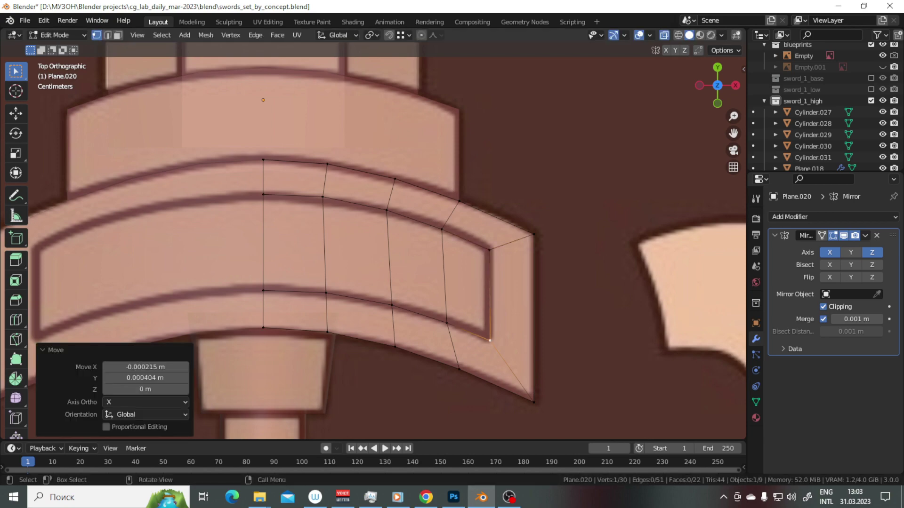
Extrude the guard's top face strip along its normals, with see-through display off.
key(3)
click(293, 242)
click(466, 278)
scroll(down, 3)
drag(377, 236, 424, 164)
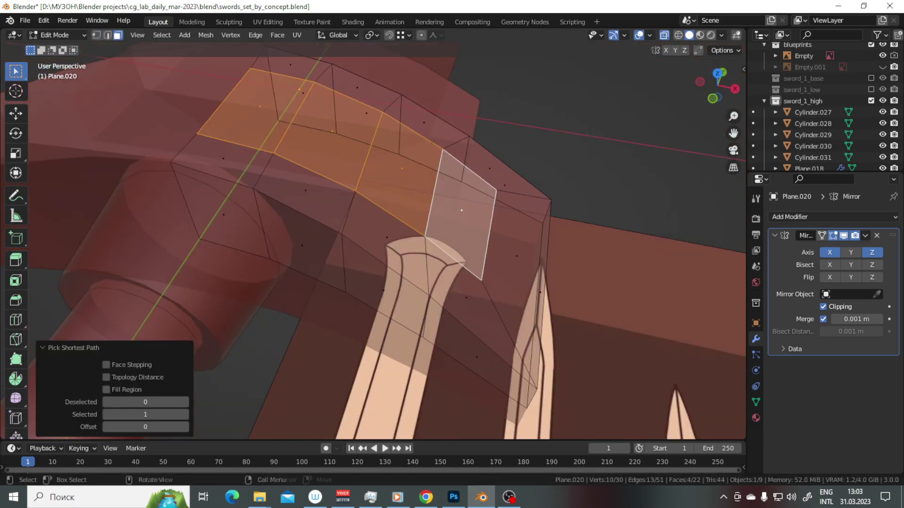
key(alt+z)
drag(289, 146, 356, 187)
key(e)
key(Return)
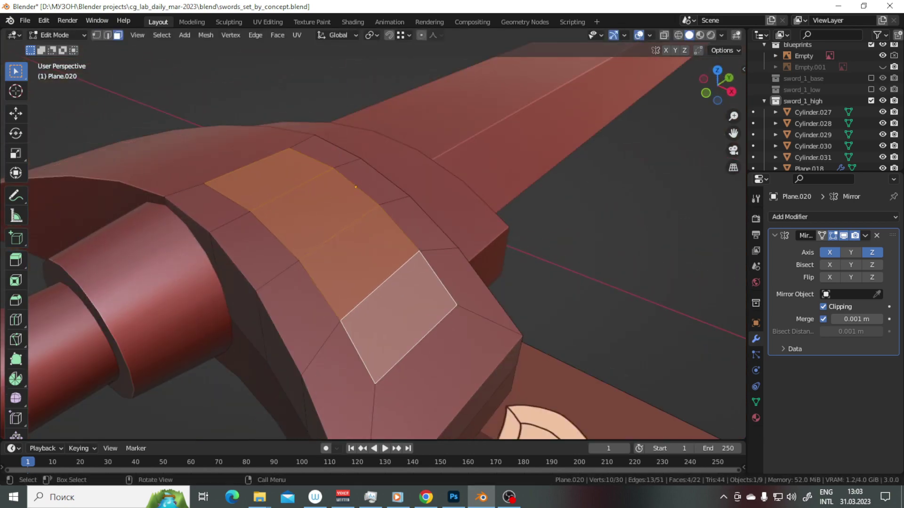
Inset the extruded strip to form a raised border around the panel.
key(i)
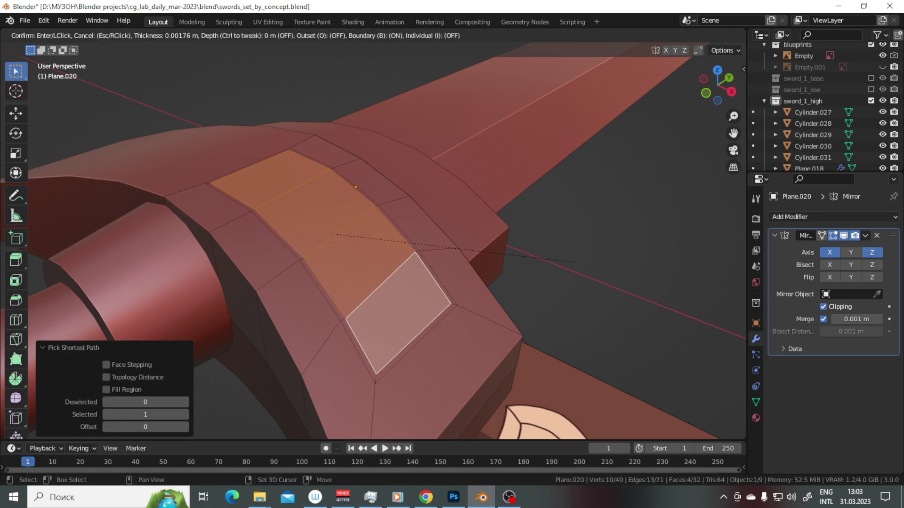
click(355, 187)
drag(355, 186, 192, 133)
key(alt+a)
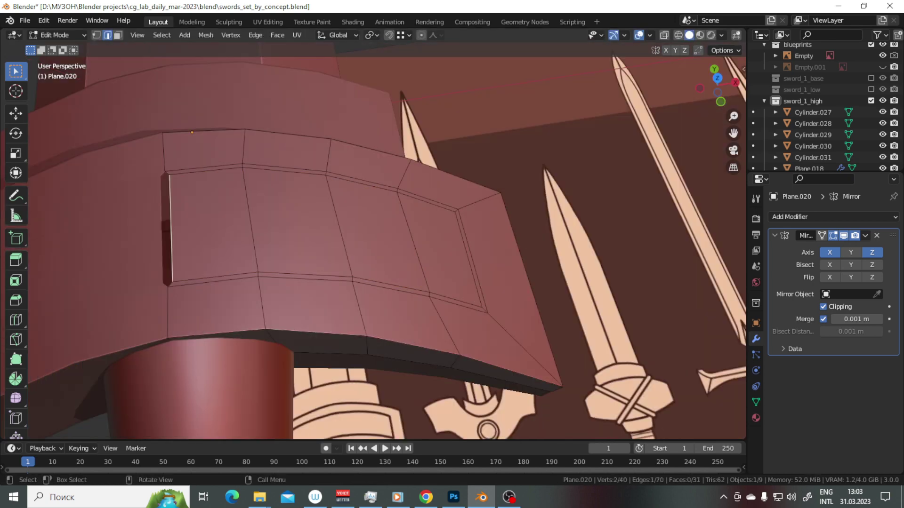
Sink the inner panel strip slightly along Z and exit Edit Mode.
key(3)
click(211, 221)
click(419, 290)
drag(212, 221, 301, 203)
key(g)
key(z)
key(Return)
key(Escape)
key(Tab)
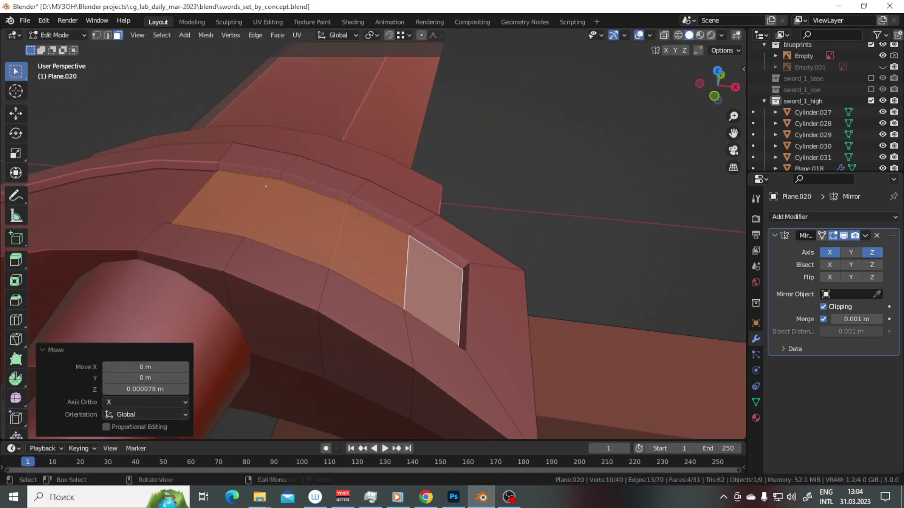
drag(376, 236, 329, 212)
drag(376, 235, 357, 222)
drag(294, 95, 358, 188)
Add loop cuts across the grip cylinder, trying and undoing a bevel.
click(485, 330)
key(Tab)
key(KP_7)
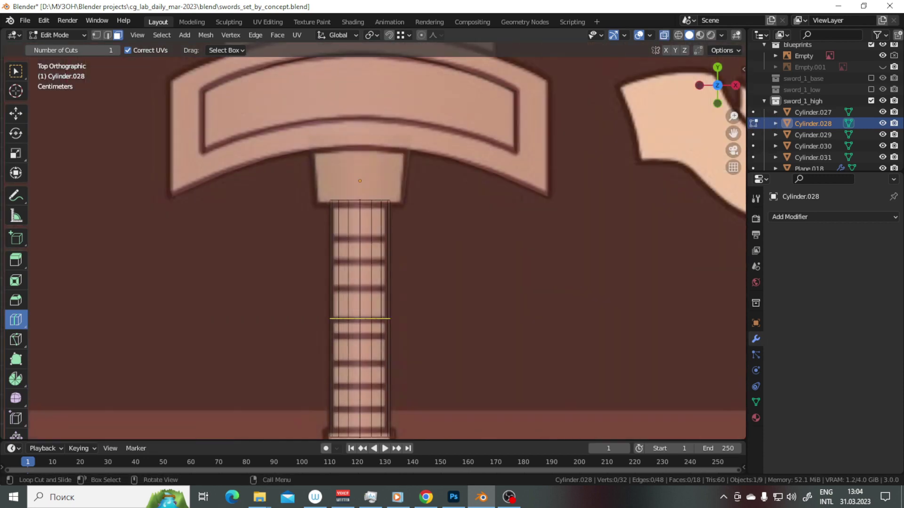
click(359, 319)
drag(360, 318, 378, 263)
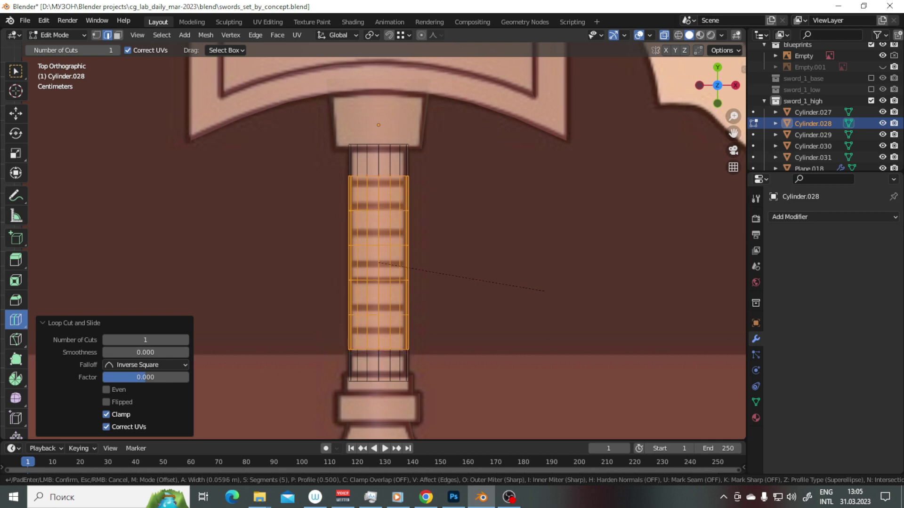
key(Escape)
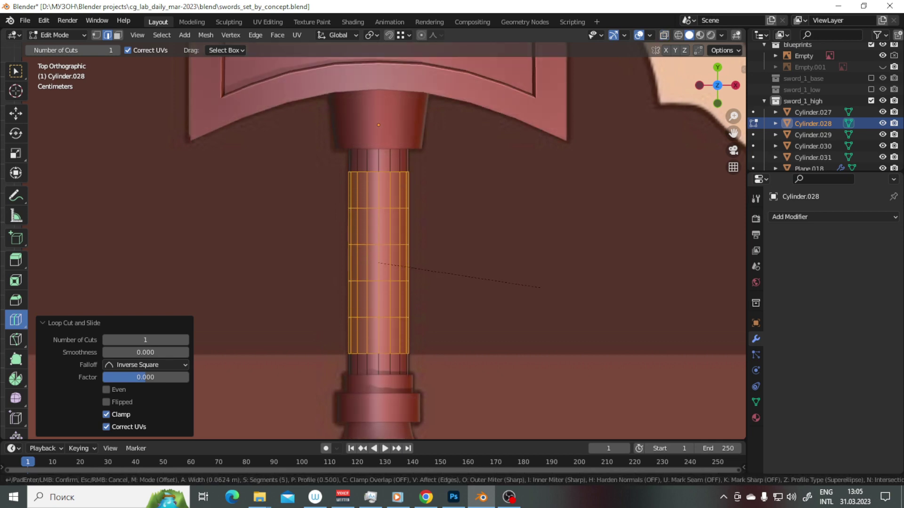
key(Return)
key(ctrl+z)
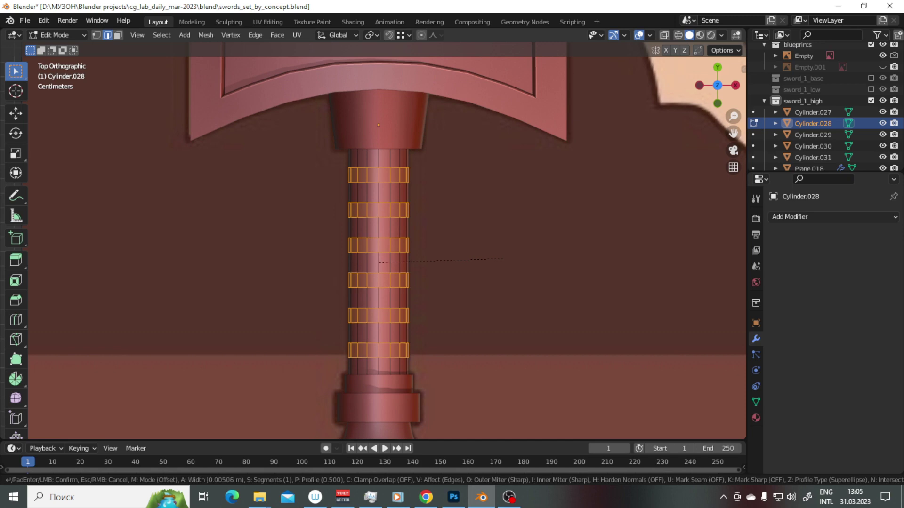
key(Return)
key(ctrl+z)
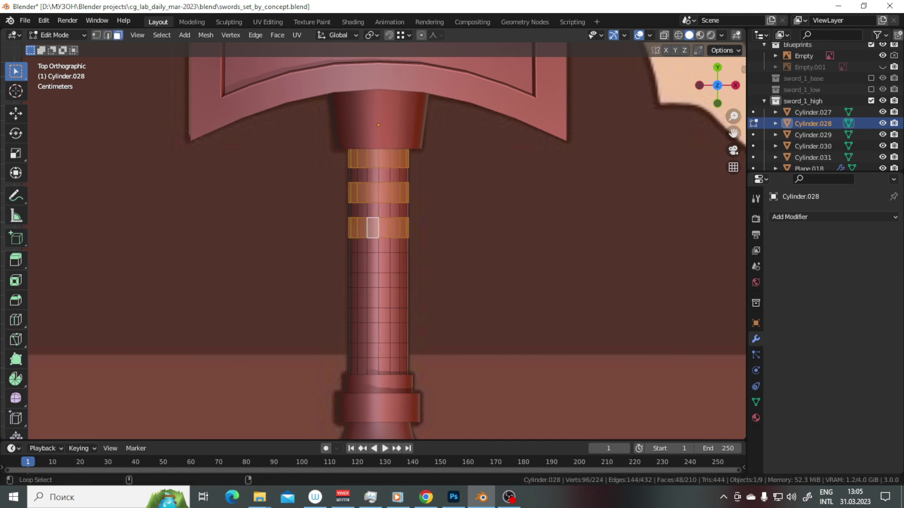
Extrude the alternating grip face rings and shrink them around the grip's axis.
scroll(down, 3)
drag(376, 236, 471, 165)
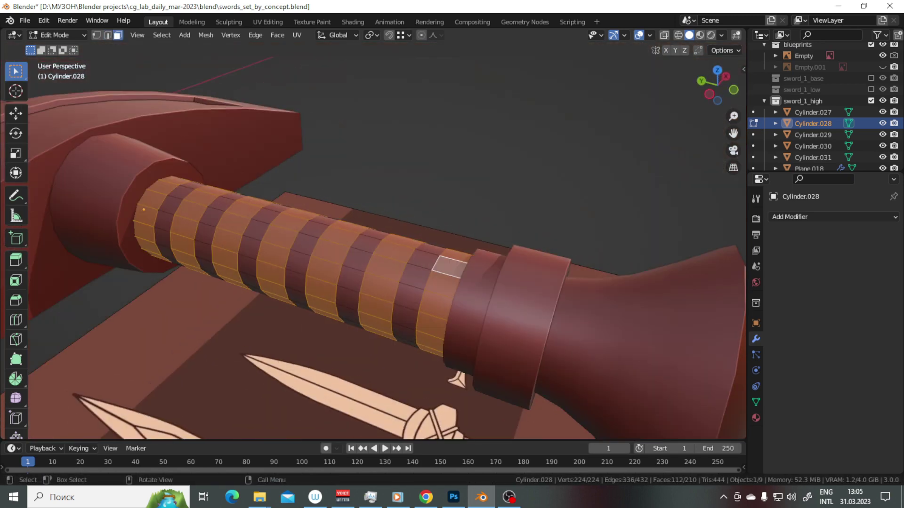
scroll(up, 3)
key(e)
key(s)
key(shift+y)
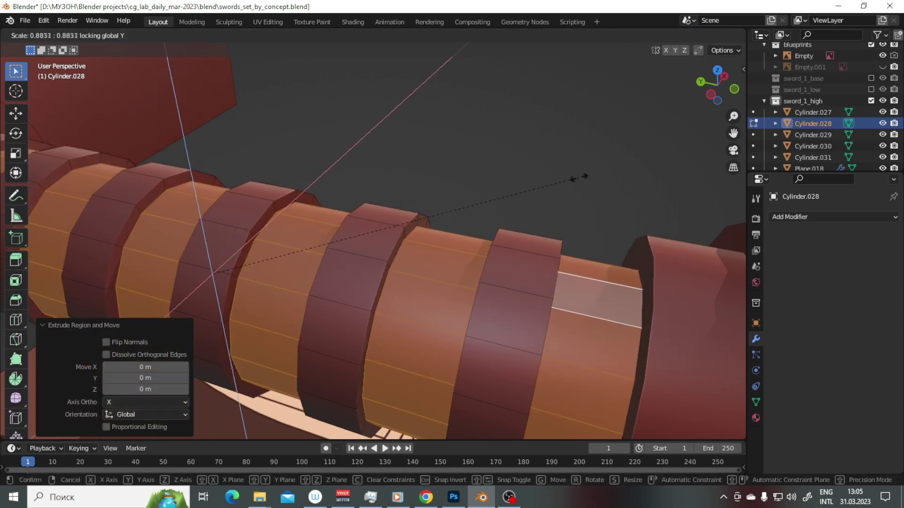
click(596, 179)
drag(595, 179, 675, 169)
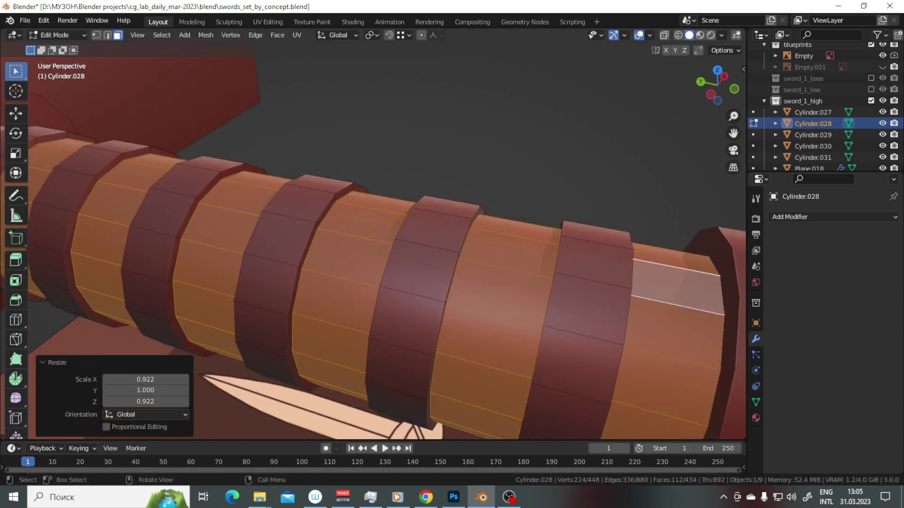
Narrow the rings along Y with individual origins, then leave Edit Mode.
key(Escape)
key(s)
key(y)
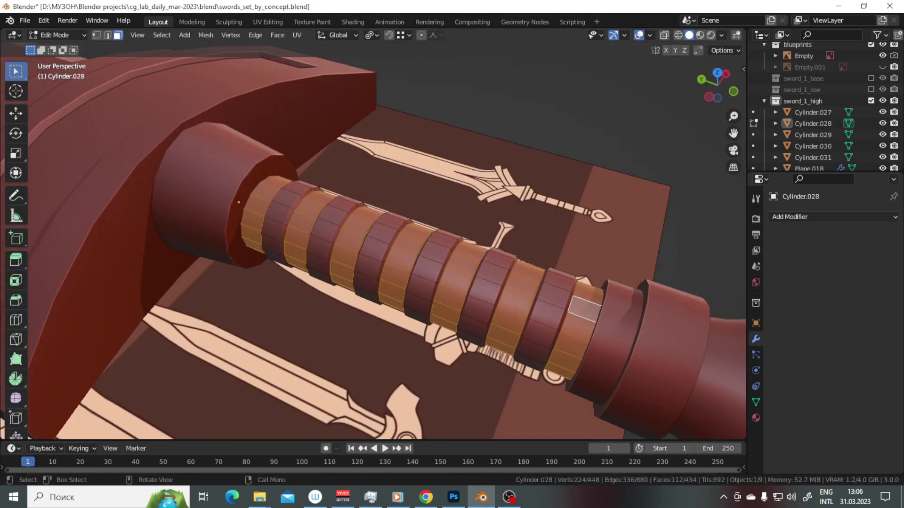
key(s)
key(shift+x)
key(Return)
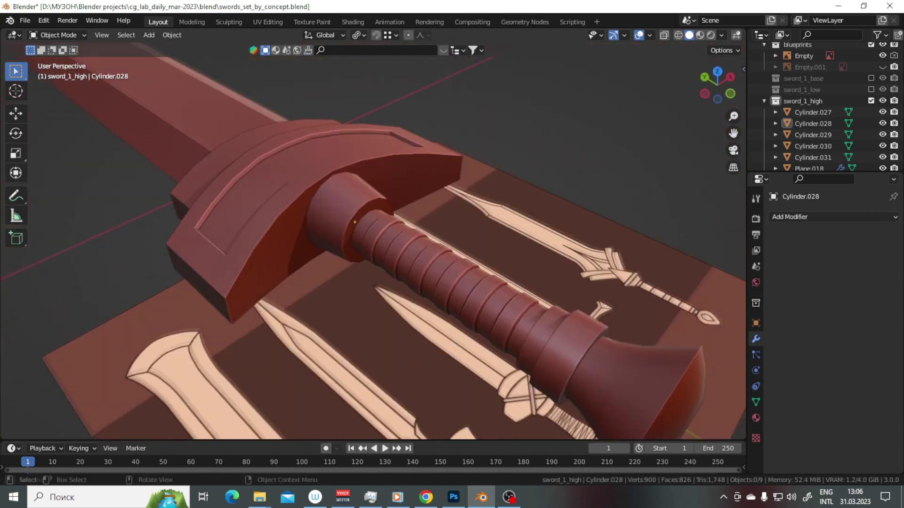
Isolate the blade and give its chosen edges a bevel weight of 1.
key(KP_Divide)
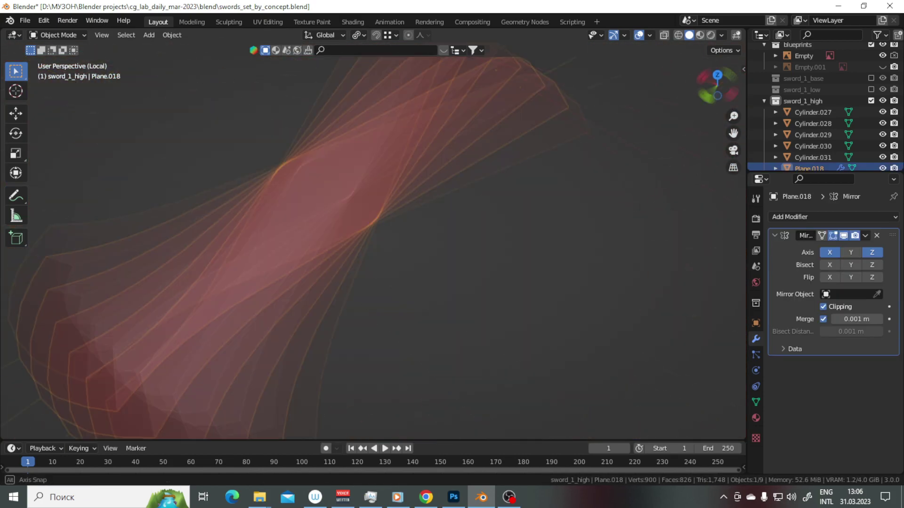
key(Tab)
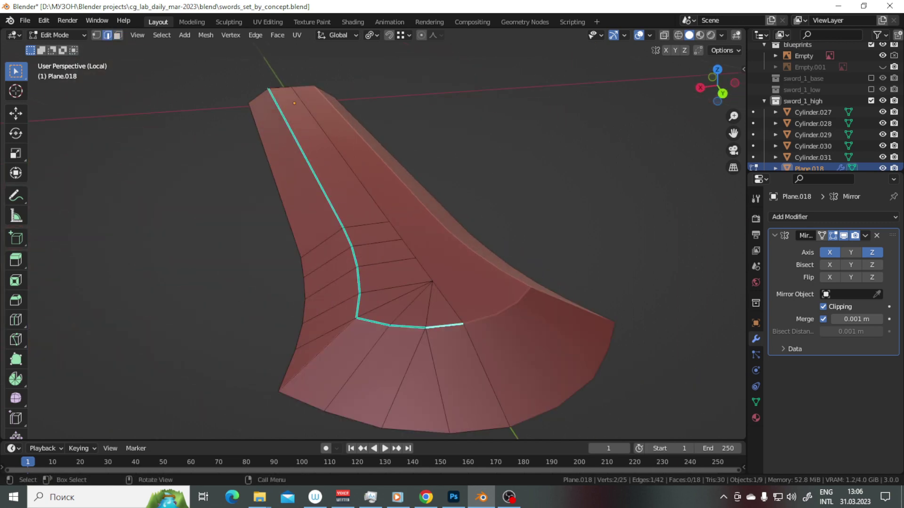
key(n)
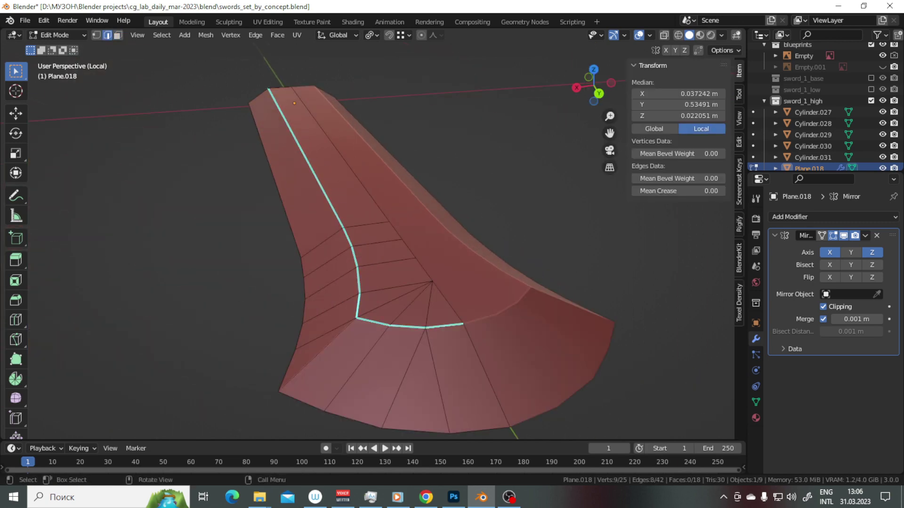
key(Return)
key(a)
right_click(371, 287)
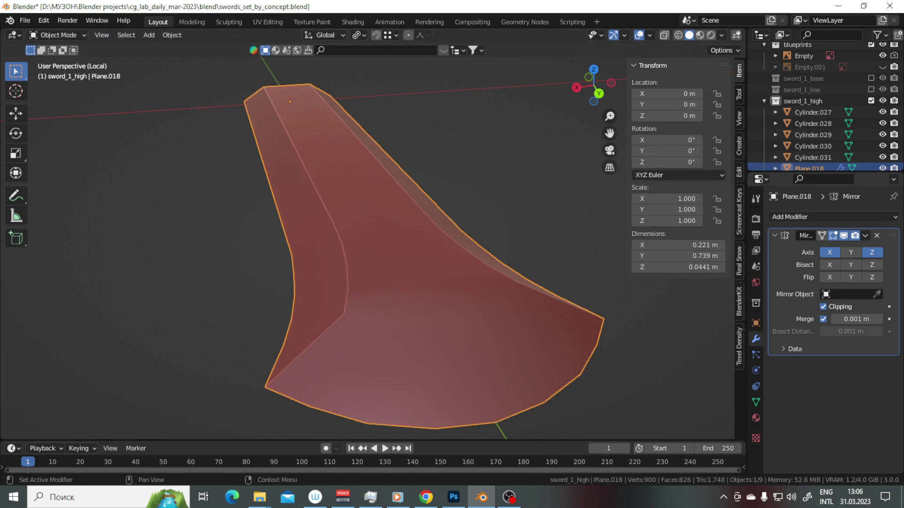
click(441, 391)
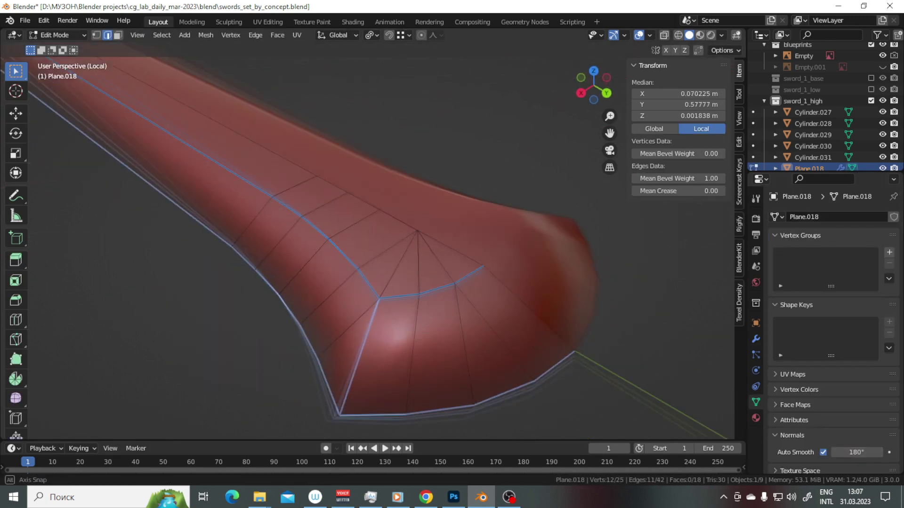
Add a weight-limited Bevel modifier (2 segments, 0.0015 m) to the blade.
key(Tab)
click(755, 339)
click(832, 216)
click(678, 261)
key(Return)
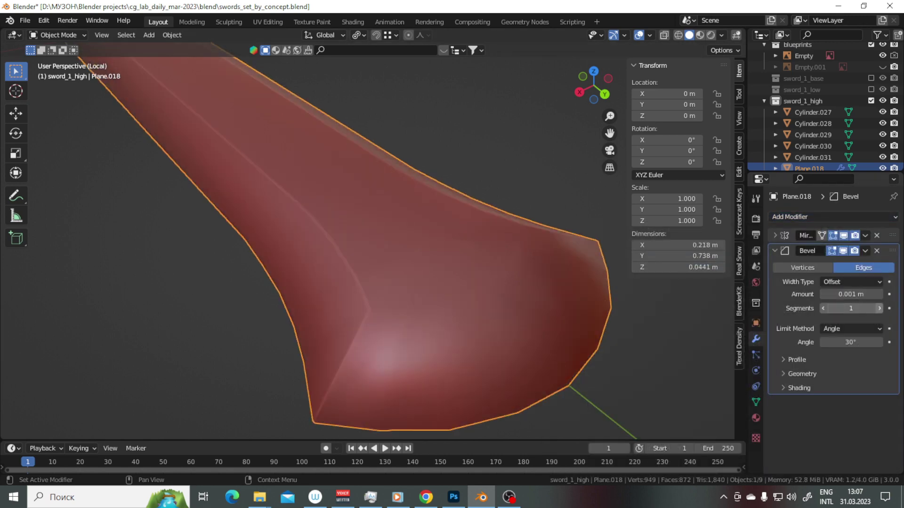
click(851, 328)
click(831, 365)
click(775, 250)
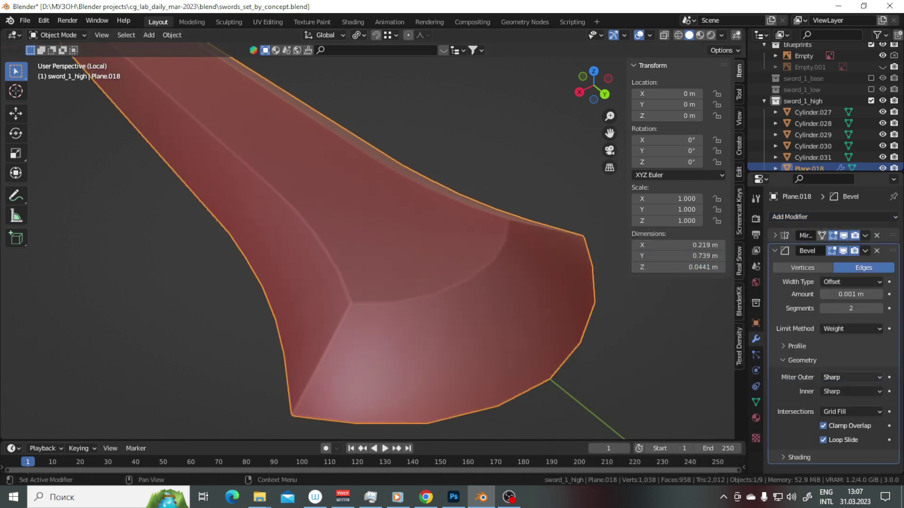
Add a Subdivision Surface modifier at level 3 and inspect the blade's shading.
click(832, 217)
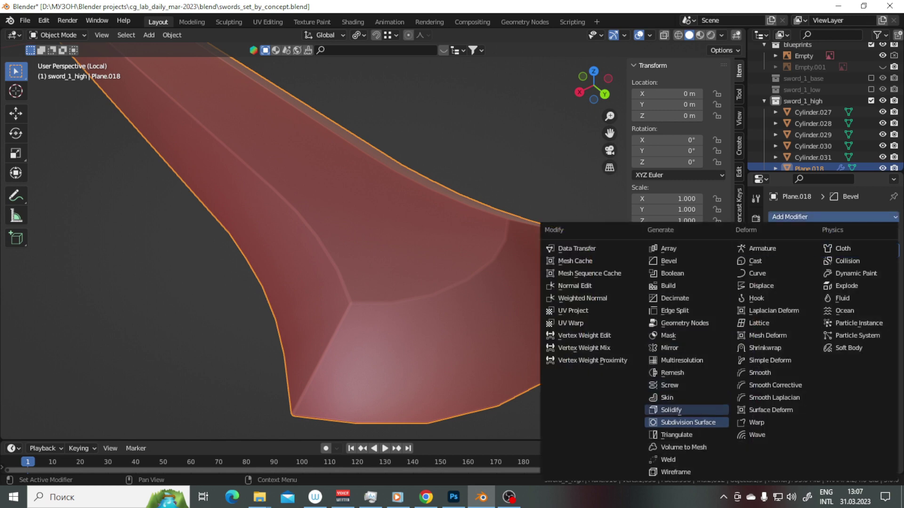
click(628, 422)
click(878, 308)
drag(330, 235, 386, 211)
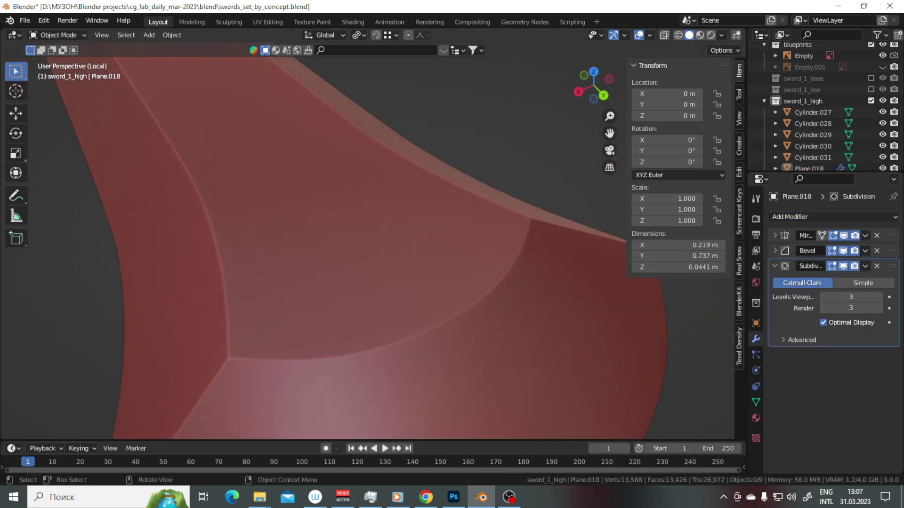
key(alt+a)
drag(330, 236, 415, 198)
Adjust the bevel amount, check the edges, and return to the full scene.
click(774, 250)
click(850, 294)
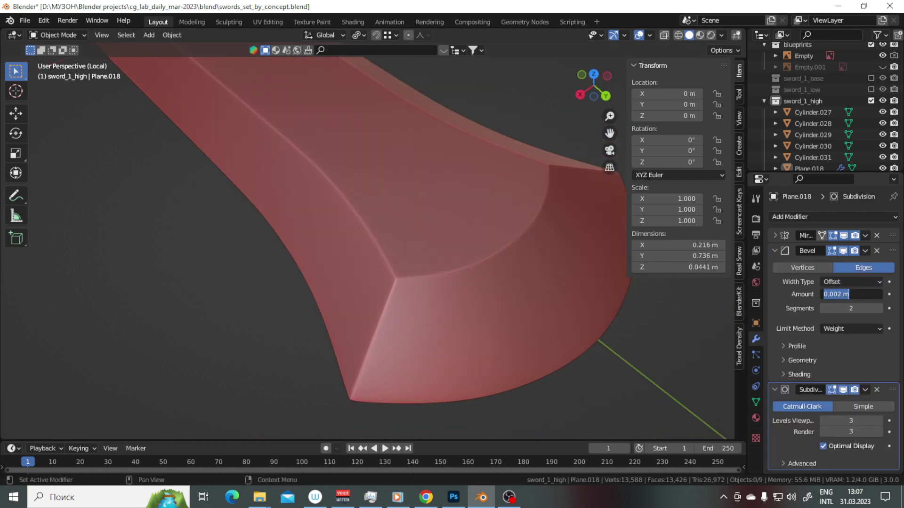
drag(377, 236, 461, 197)
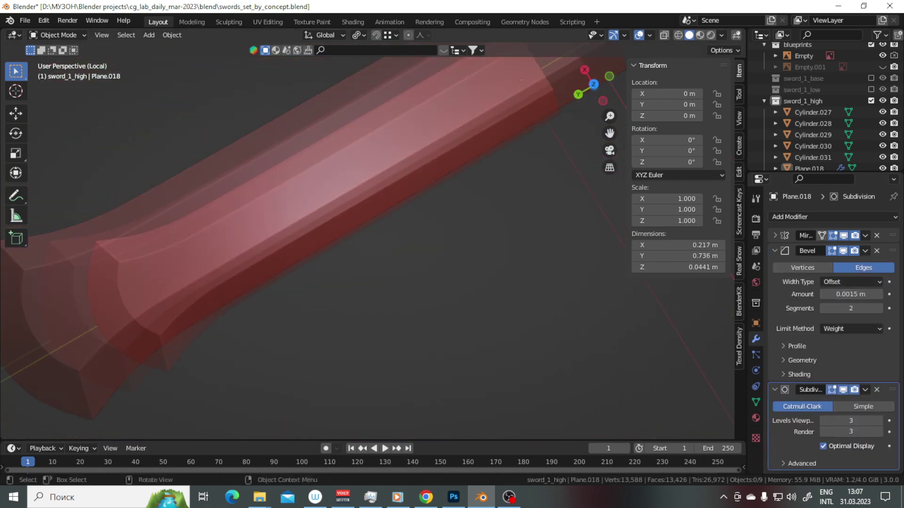
key(KP_Divide)
drag(377, 236, 452, 203)
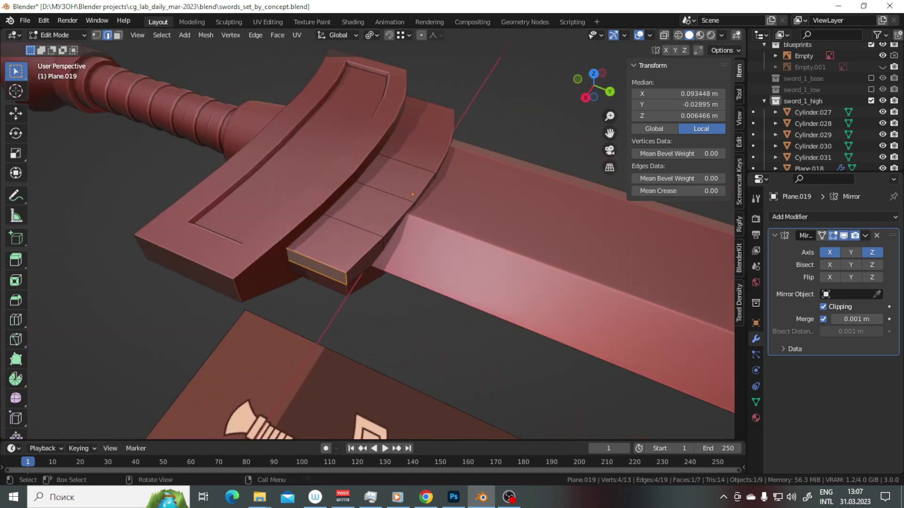
Copy the auto smooth angle to the guard pieces and grip together.
click(452, 263)
click(368, 263)
click(320, 198)
drag(424, 236, 367, 217)
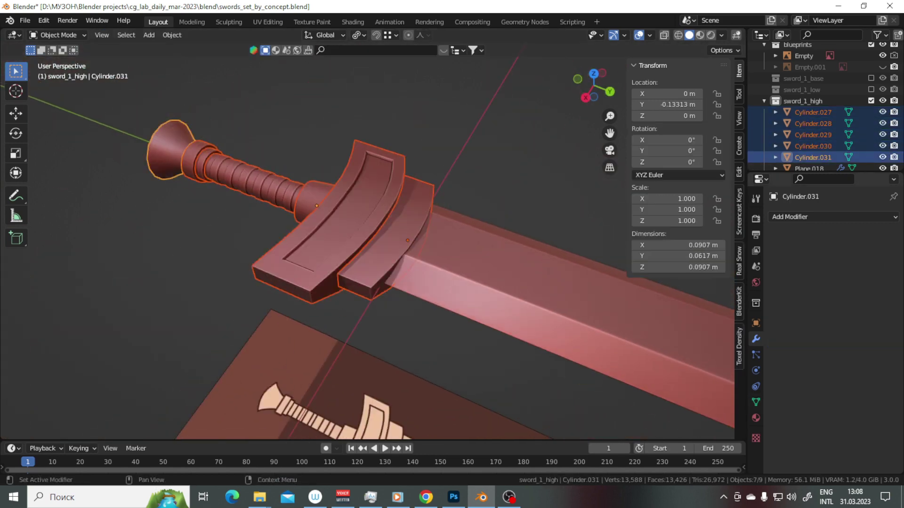
click(755, 402)
click(847, 452)
right_click(847, 452)
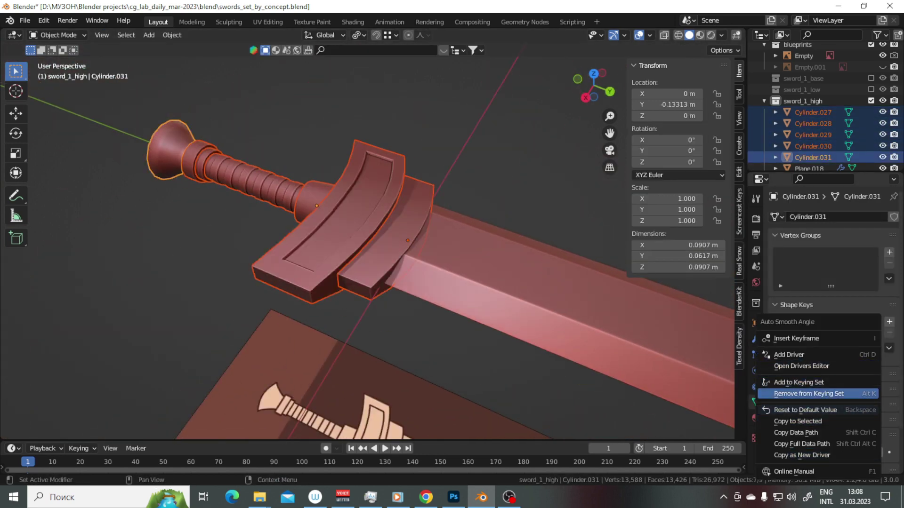
click(801, 421)
Select the crossguard's border and outline edge loops for a 1.00 bevel weight.
key(Tab)
key(KP_Divide)
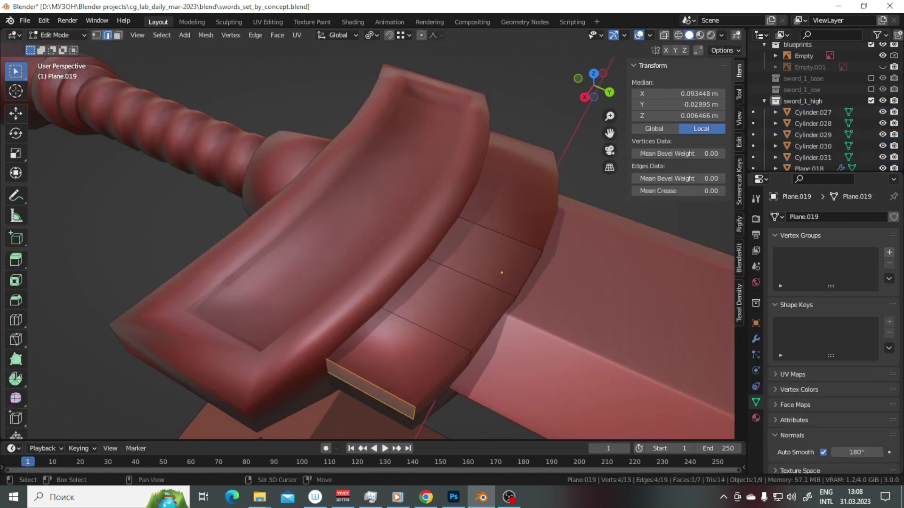
key(KP_Divide)
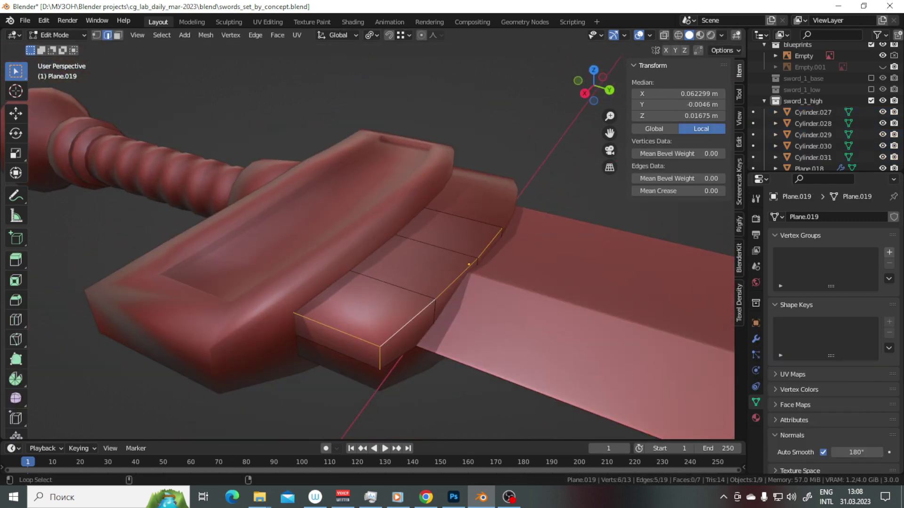
drag(376, 235, 329, 202)
click(471, 188)
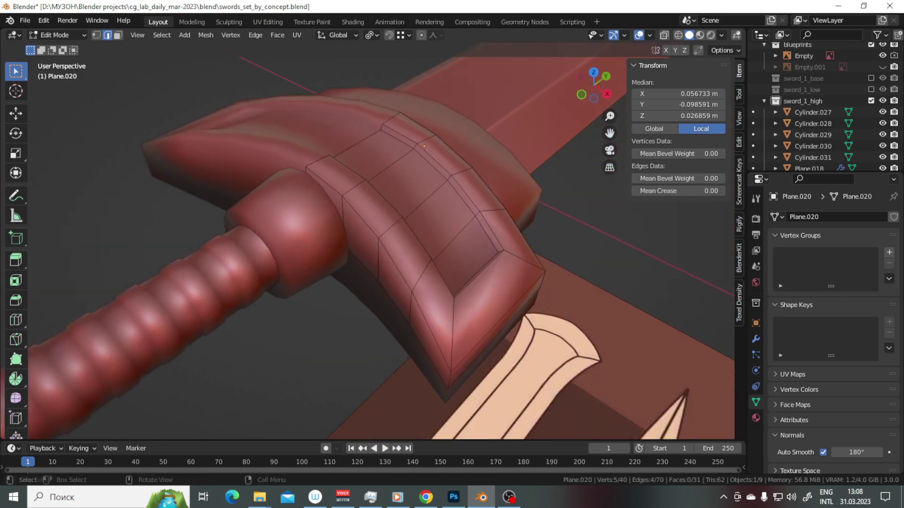
drag(470, 189, 424, 235)
click(423, 197)
click(405, 278)
drag(423, 197, 339, 273)
click(518, 202)
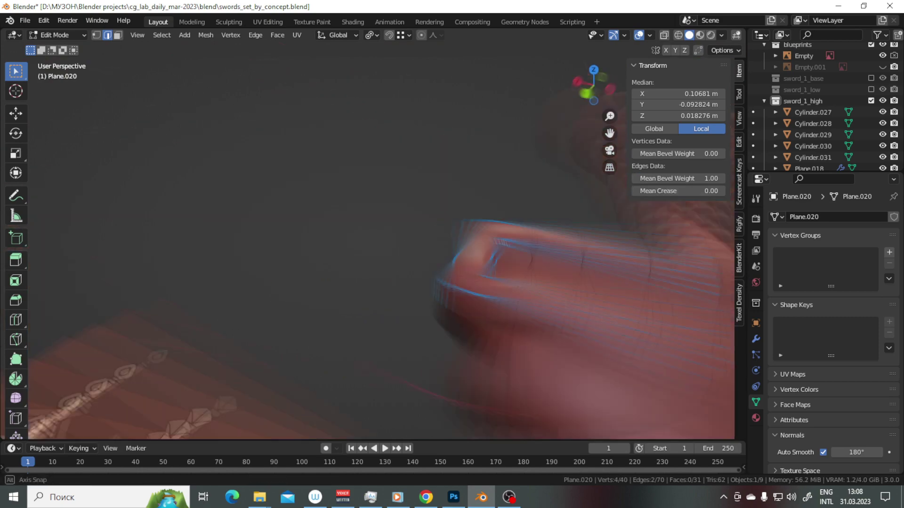
Switch editing to the hilt cylinders and isolate grip Cylinder.028 in local view.
key(alt+q)
key(KP_Divide)
drag(367, 235, 292, 221)
key(a)
key(KP_Divide)
key(alt+q)
drag(404, 283, 299, 188)
key(KP_Divide)
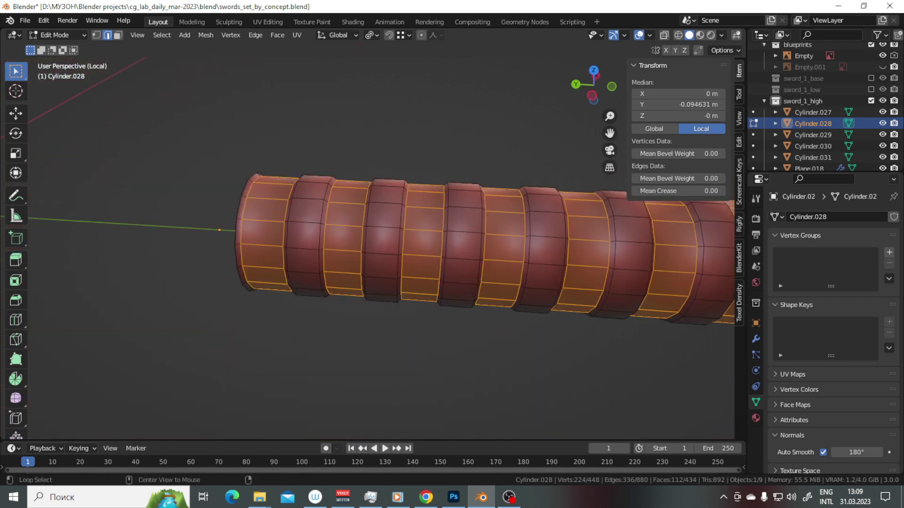
Give the grip's ring edge loops a bevel weight of 1.00 and save the file.
click(299, 188)
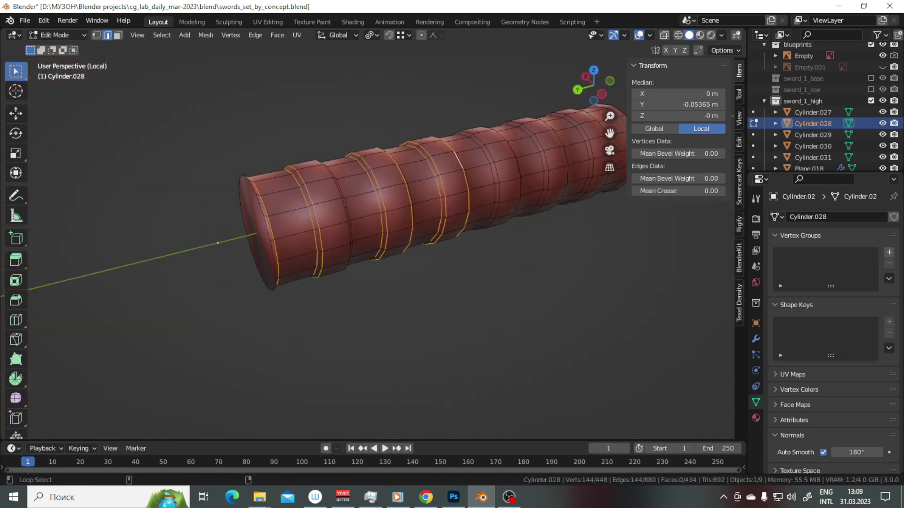
drag(424, 211, 377, 216)
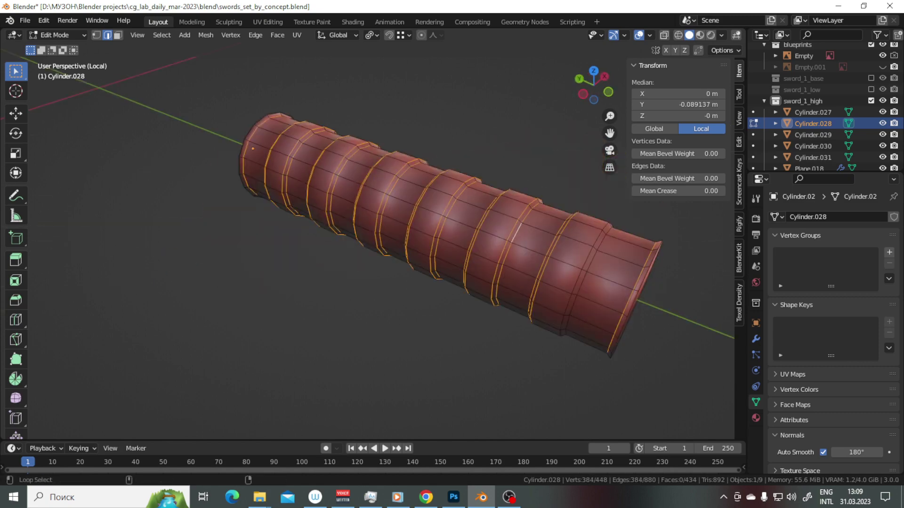
click(586, 264)
drag(586, 264, 572, 259)
key(Return)
drag(424, 236, 330, 249)
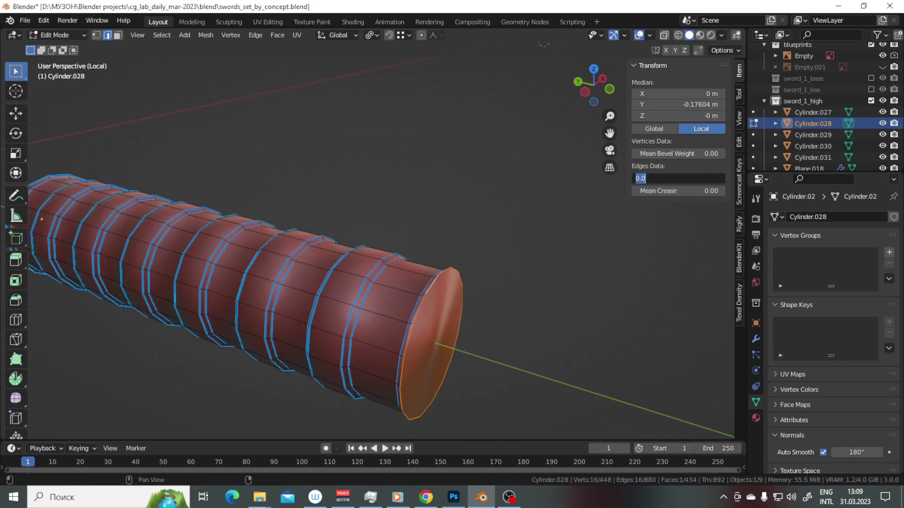
key(Return)
key(KP_Divide)
key(ctrl+s)
Select the edge loops on the collar rings and pommel (Cylinder.029–031) for bevel weighting.
drag(405, 282, 357, 235)
key(KP_Divide)
key(KP_Divide)
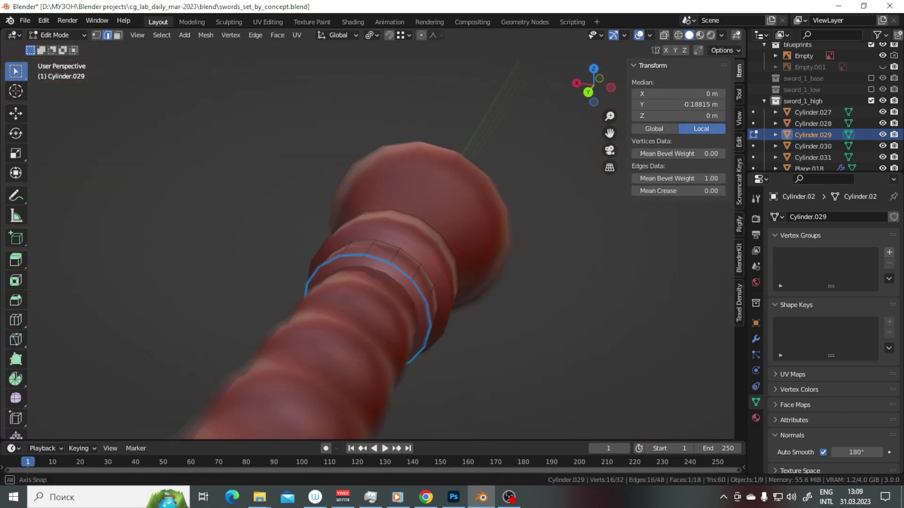
key(Tab)
key(Tab)
key(alt+a)
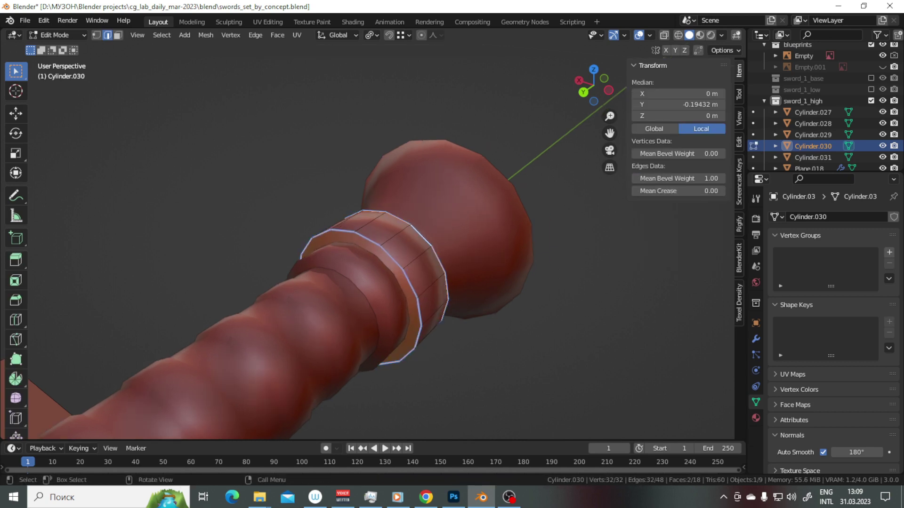
key(Tab)
key(KP_Divide)
key(Tab)
Save the file and select all sword parts with the blade as the active object.
drag(424, 282, 452, 263)
key(ctrl+s)
key(Tab)
key(KP_Divide)
key(a)
click(141, 329)
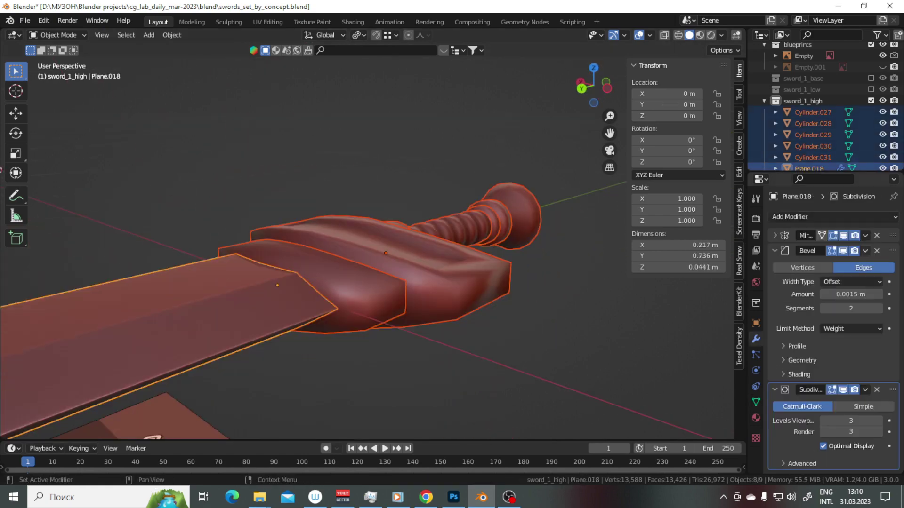
Copy the blade's Bevel and Subdivision modifiers to all the selected sword parts.
click(774, 250)
click(831, 301)
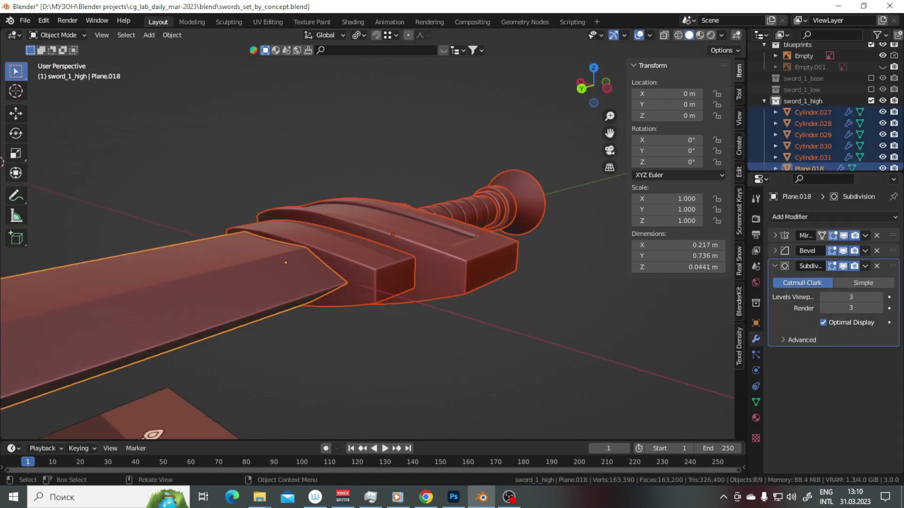
key(alt+a)
Orbit and zoom around the grip and crossguard to inspect the smoothed result.
drag(424, 282, 353, 220)
scroll(down, 3)
scroll(up, 3)
scroll(down, 3)
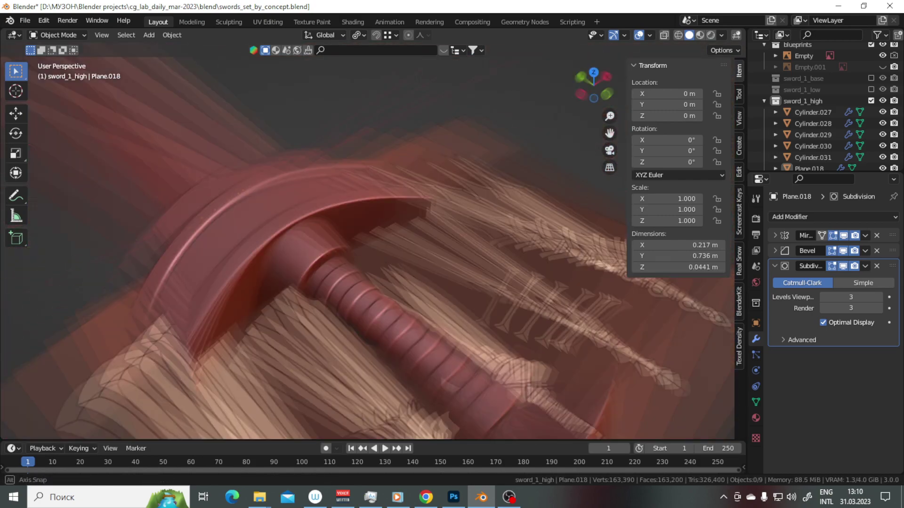
drag(350, 220, 288, 215)
scroll(up, 3)
drag(283, 299, 329, 301)
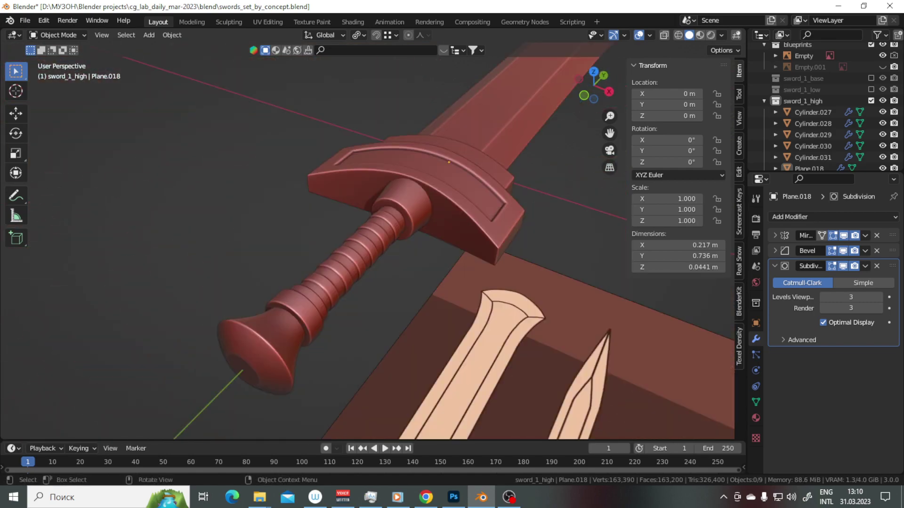
drag(329, 301, 301, 283)
scroll(up, 3)
scroll(down, 3)
drag(367, 247, 358, 244)
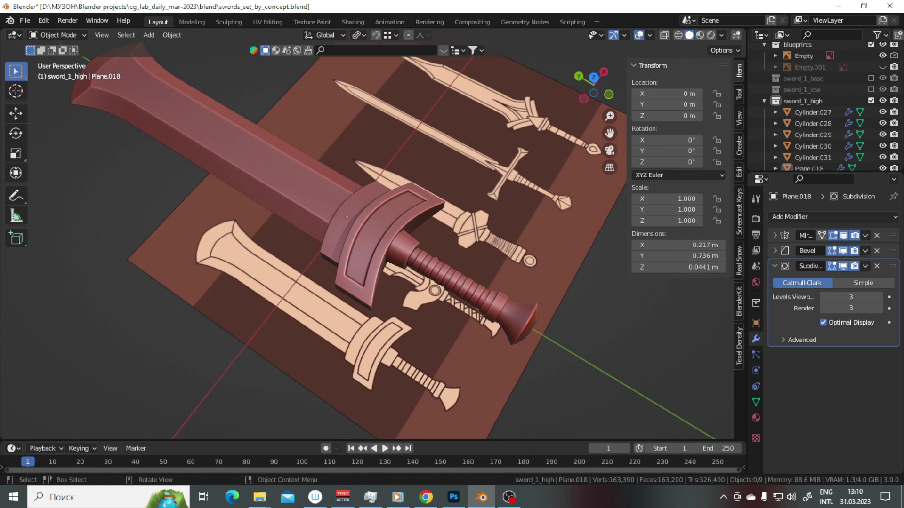
scroll(up, 3)
drag(329, 212, 263, 189)
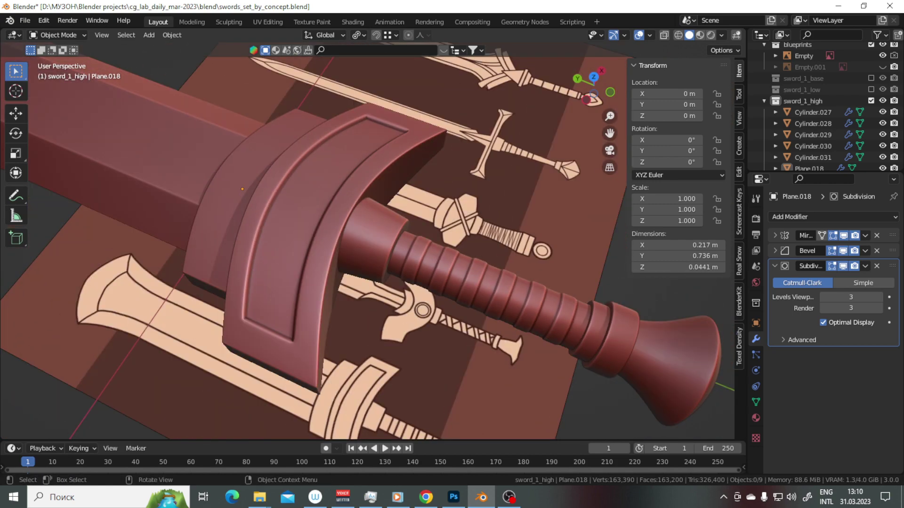
scroll(up, 3)
drag(368, 235, 344, 226)
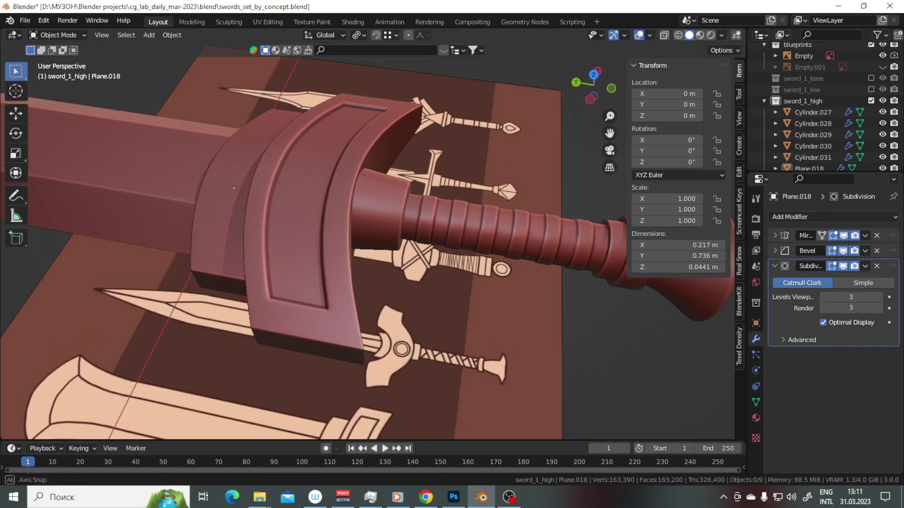
scroll(down, 3)
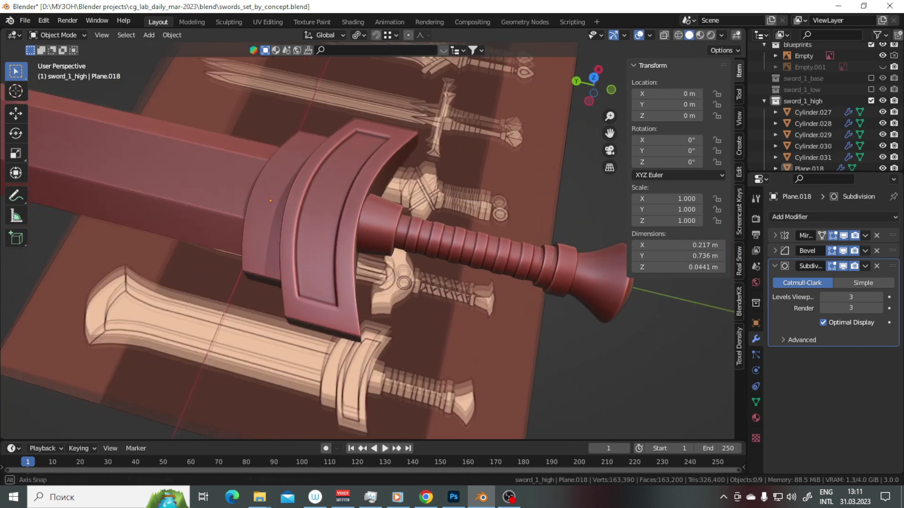
Examine the grip mesh by selecting three of its face loops, then frame the blade.
click(414, 236)
key(KP_Decimal)
key(Tab)
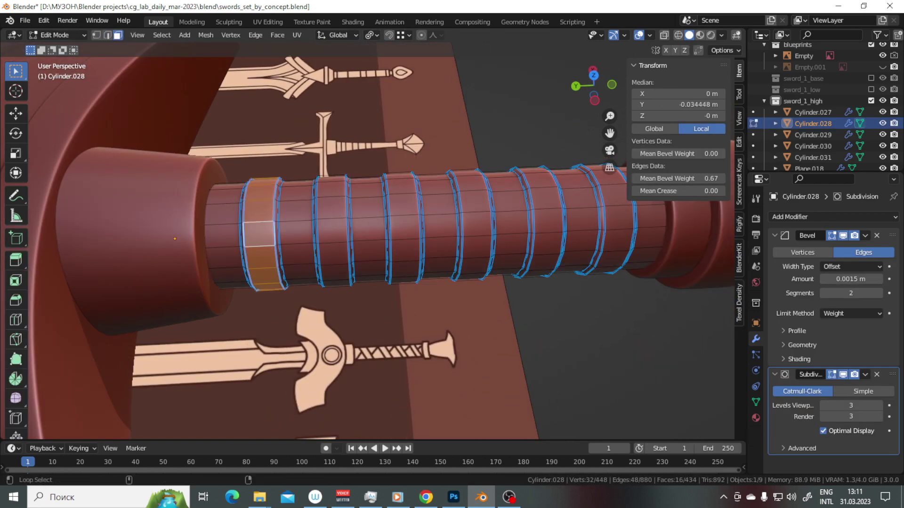
click(471, 226)
click(536, 224)
click(607, 220)
scroll(down, 3)
drag(470, 226, 424, 217)
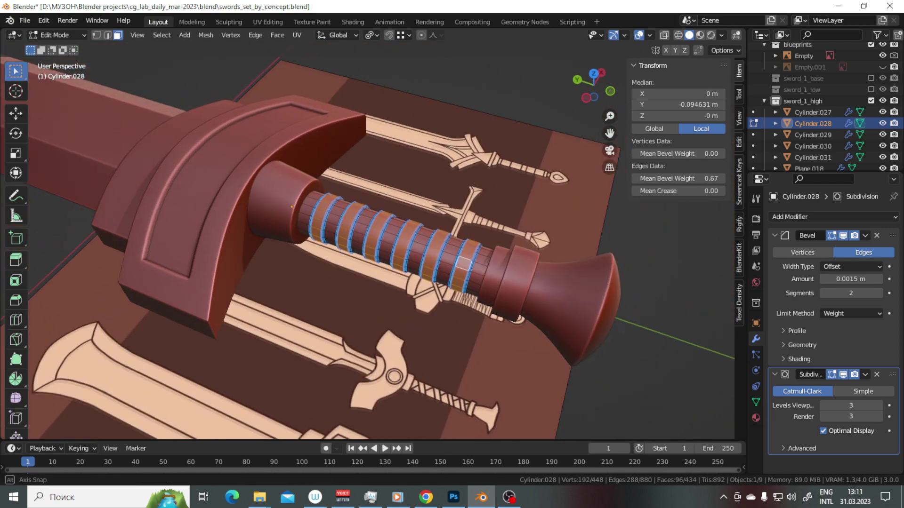
key(Tab)
click(809, 166)
key(KP_Decimal)
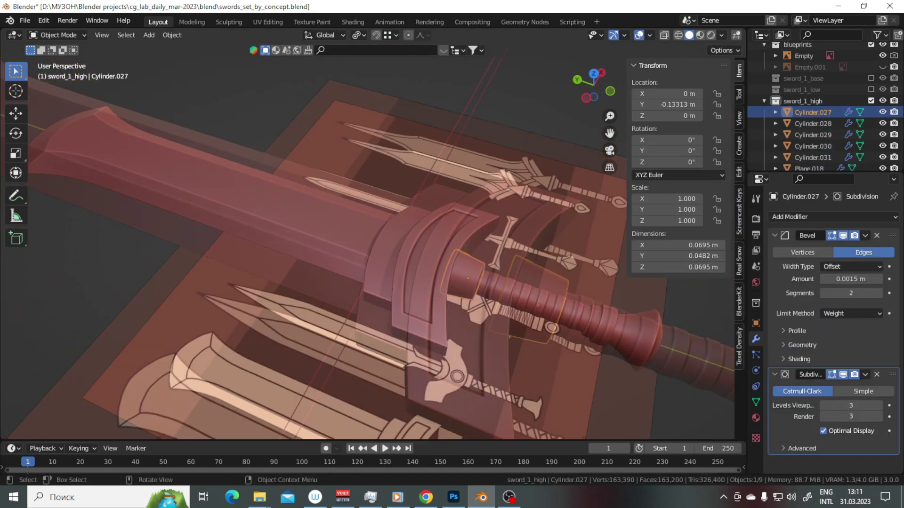
Rename the blade object to blade_high and begin renaming the next plane piece.
scroll(down, 3)
double_click(809, 100)
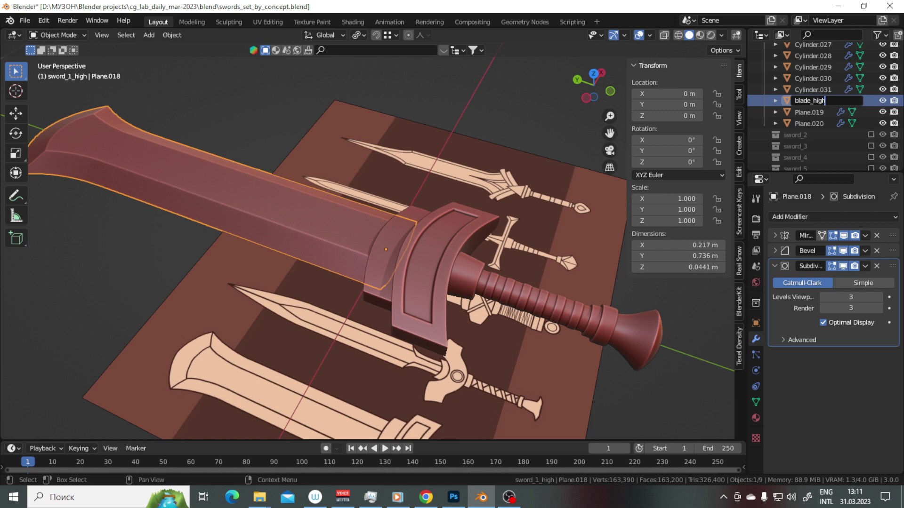
key(Return)
scroll(up, 3)
click(809, 160)
key(KP_Decimal)
double_click(808, 159)
text(garda_high)
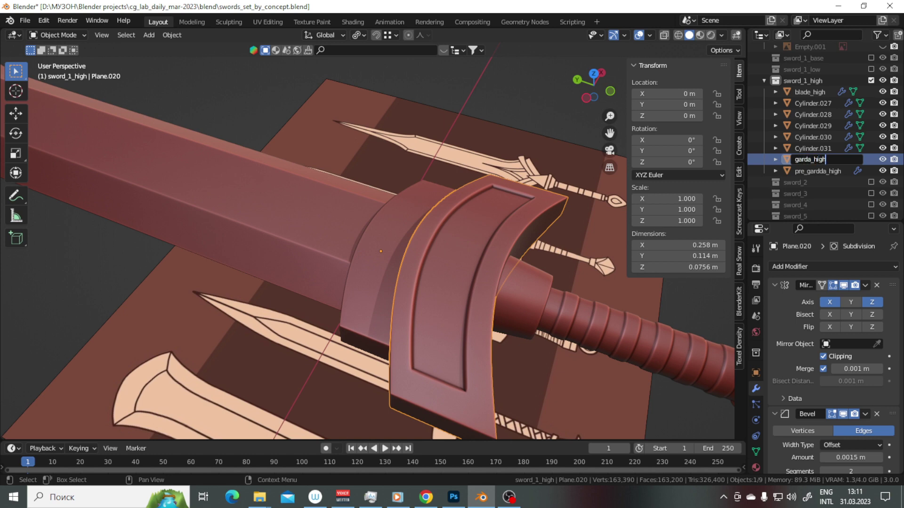
Rename the first hilt cylinder to link_1_high.
click(813, 103)
key(KP_Decimal)
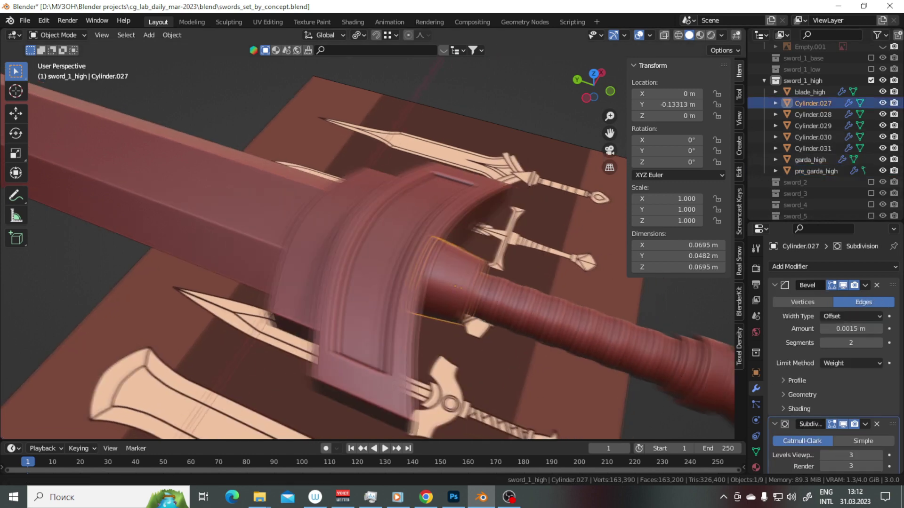
scroll(up, 3)
double_click(813, 126)
text(link_1_high)
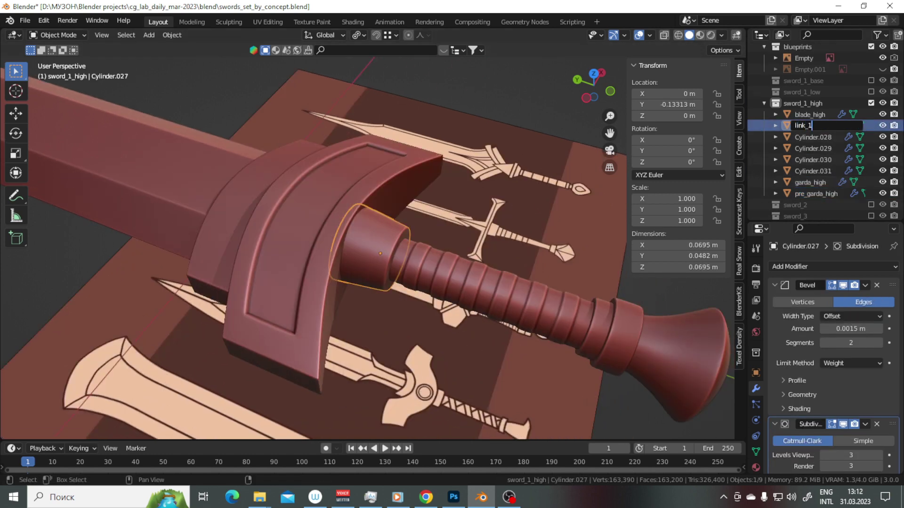
key(Return)
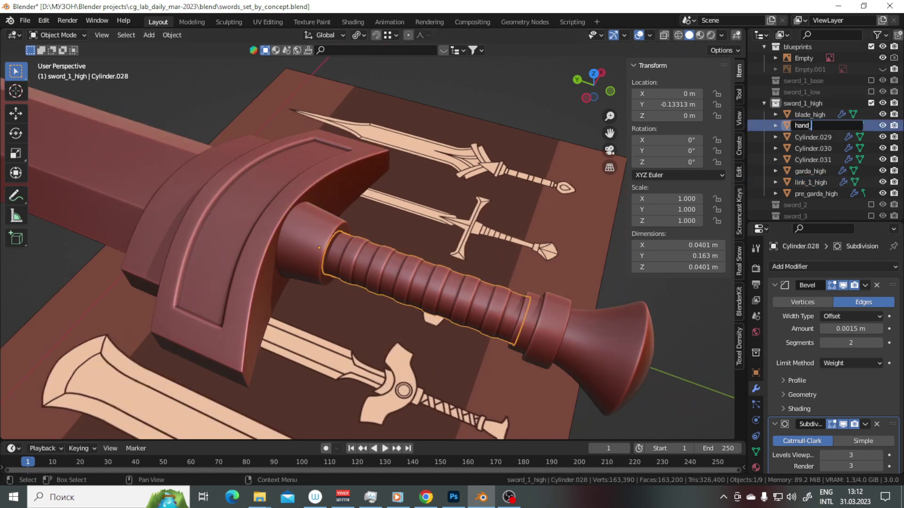
Orbit around the handle and select the next collar ring object.
drag(424, 259, 358, 264)
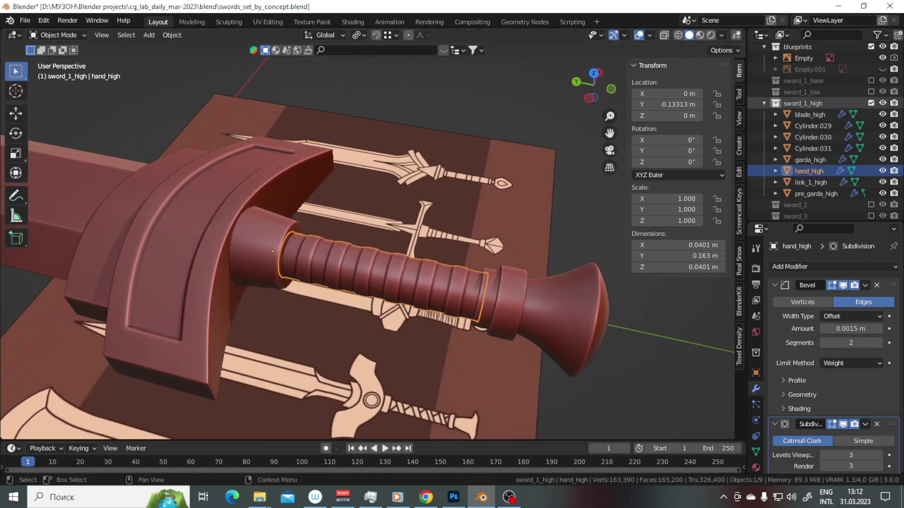
drag(424, 259, 414, 263)
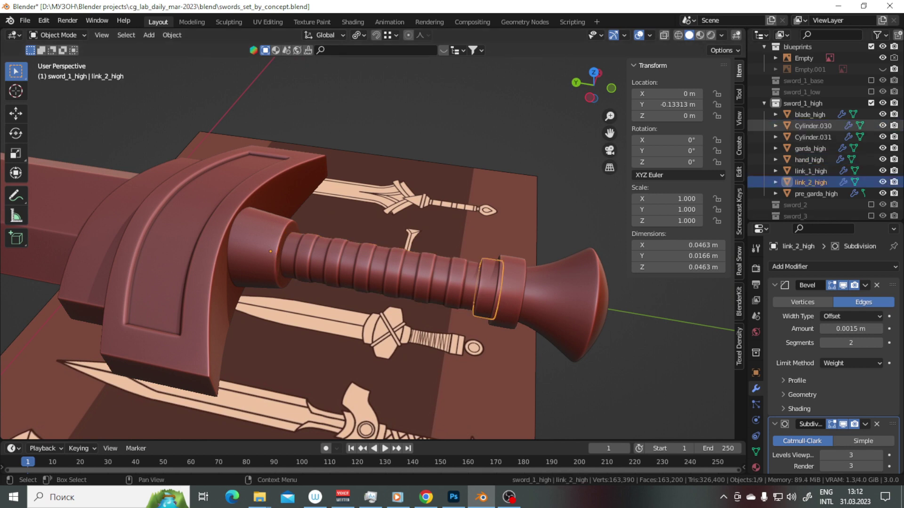
drag(424, 259, 409, 261)
click(480, 290)
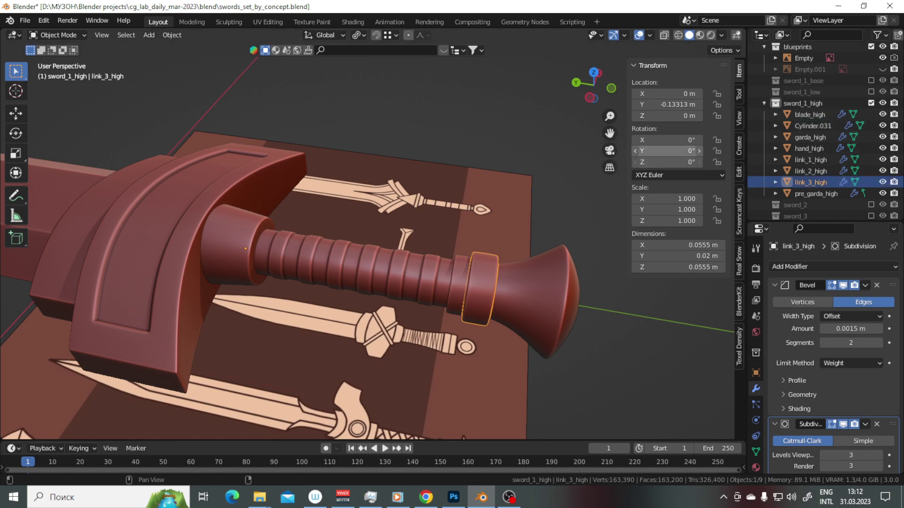
drag(424, 259, 405, 260)
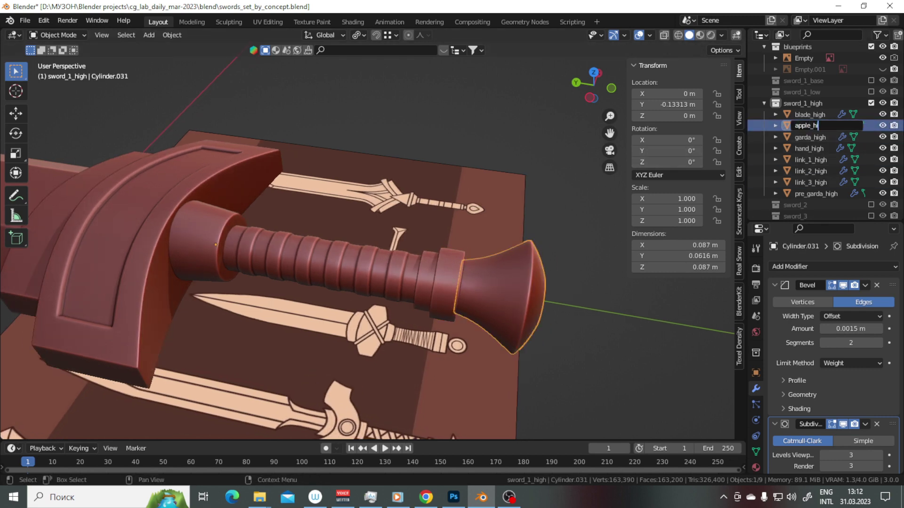
drag(424, 259, 452, 250)
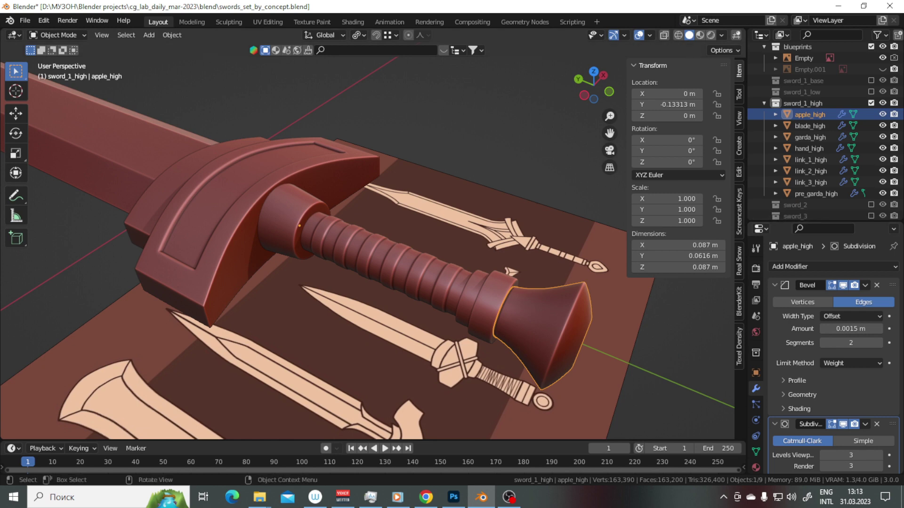
Select the high-poly sword parts, then only the high-poly grip, collapsing its bevel settings.
double_click(774, 103)
drag(652, 283, 493, 92)
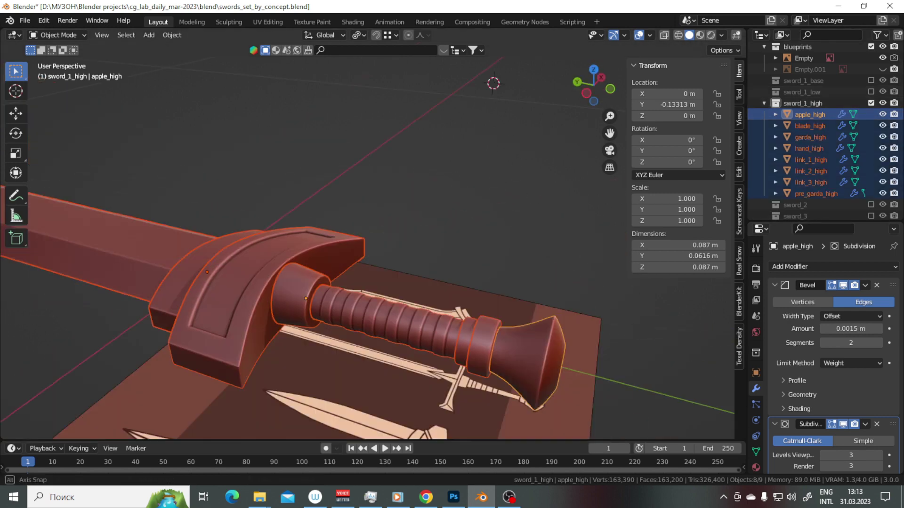
click(808, 148)
click(774, 285)
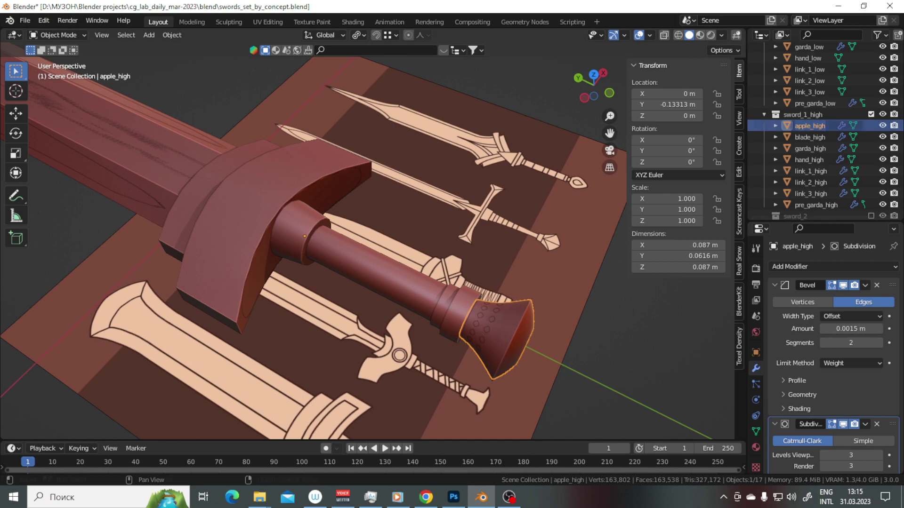
Duplicate hand_high in place and move the copy into the sword_1_low collection.
scroll(up, 3)
drag(367, 235, 386, 221)
scroll(down, 3)
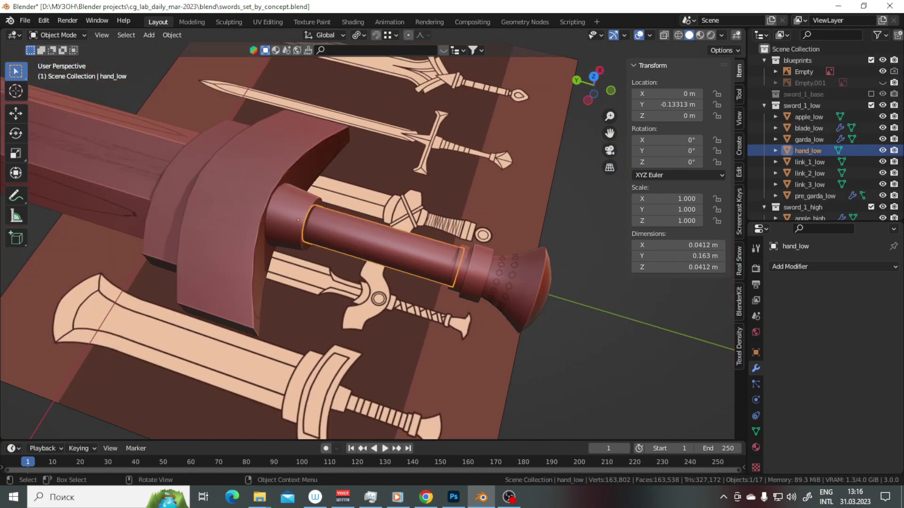
scroll(down, 3)
click(809, 184)
key(shift+d)
key(Escape)
key(m)
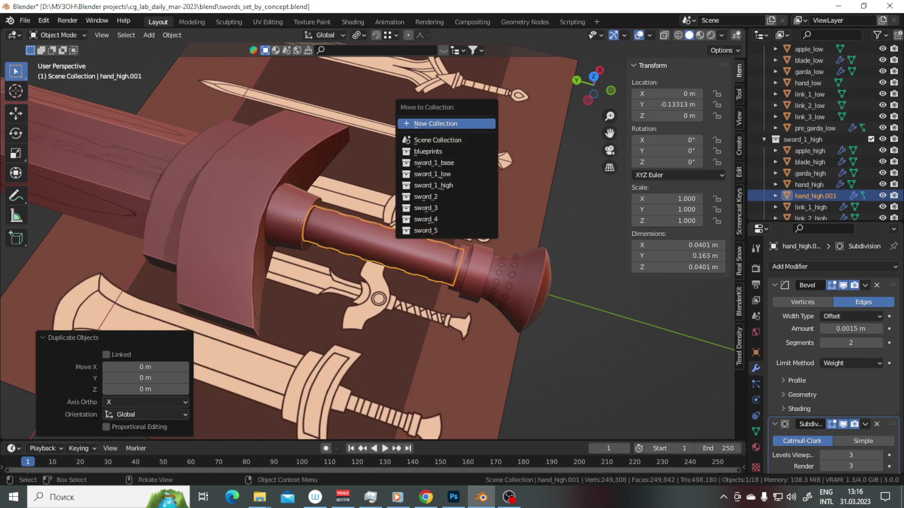
click(448, 163)
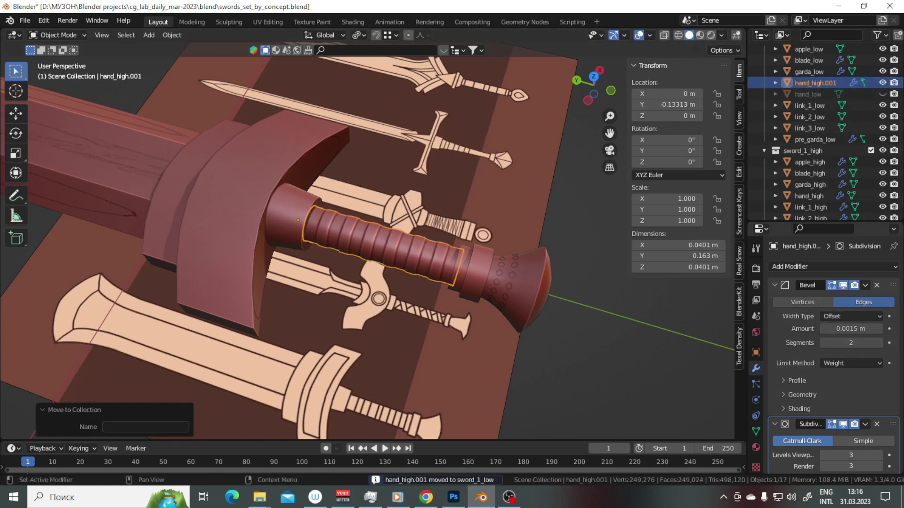
Remove the grip copy's modifiers and hide the sword_1_high collection.
click(876, 286)
scroll(up, 3)
drag(367, 236, 386, 207)
click(882, 151)
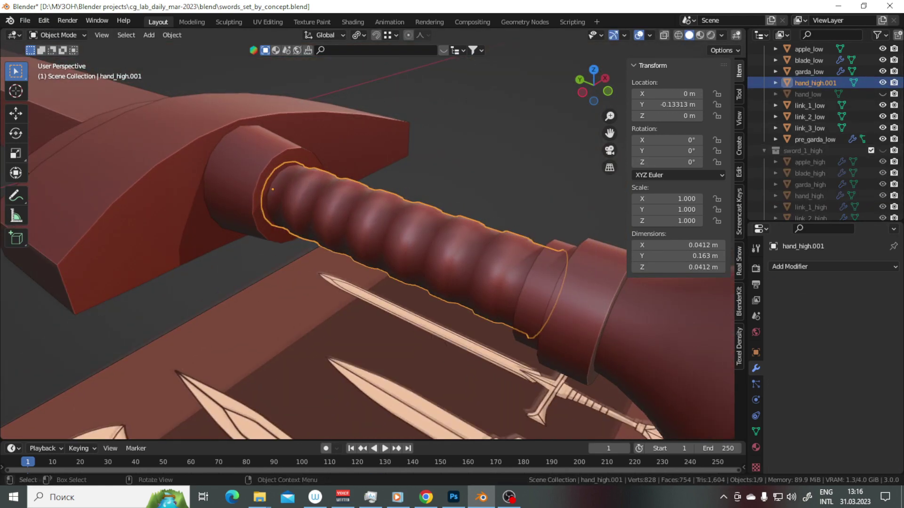
scroll(down, 3)
scroll(up, 3)
Enter Edit Mode on the ribbed grip copy and orbit to inspect it.
key(Tab)
drag(367, 236, 376, 226)
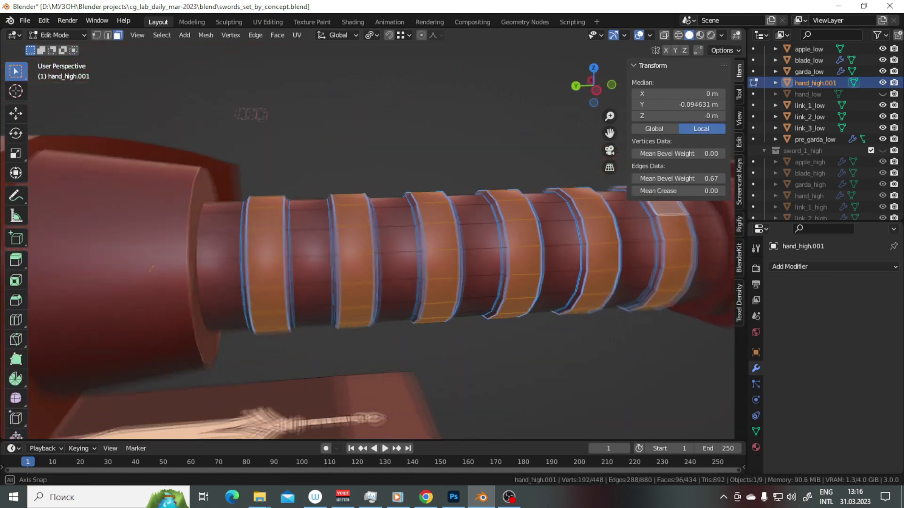
drag(147, 273, 209, 224)
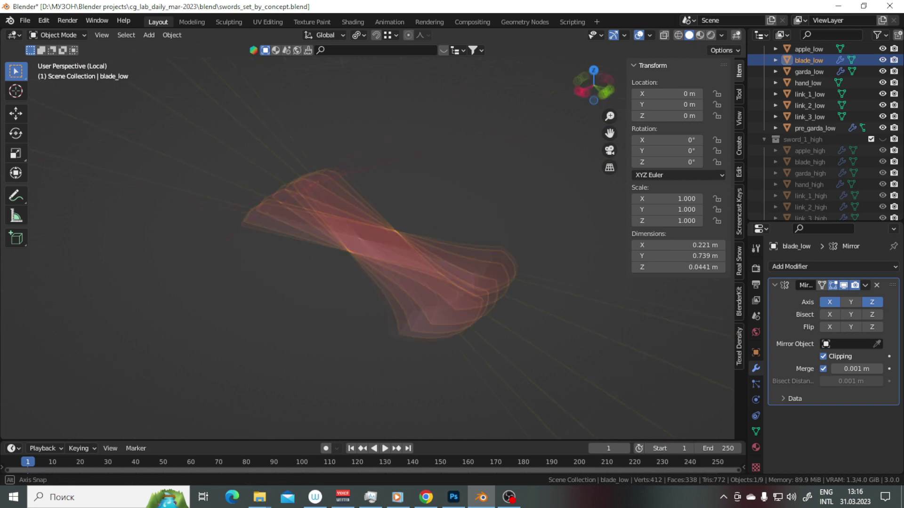
Clear the existing sharp marks from the low-poly blade's edges.
key(Tab)
key(ctrl+e)
click(376, 323)
key(Tab)
key(KP_Divide)
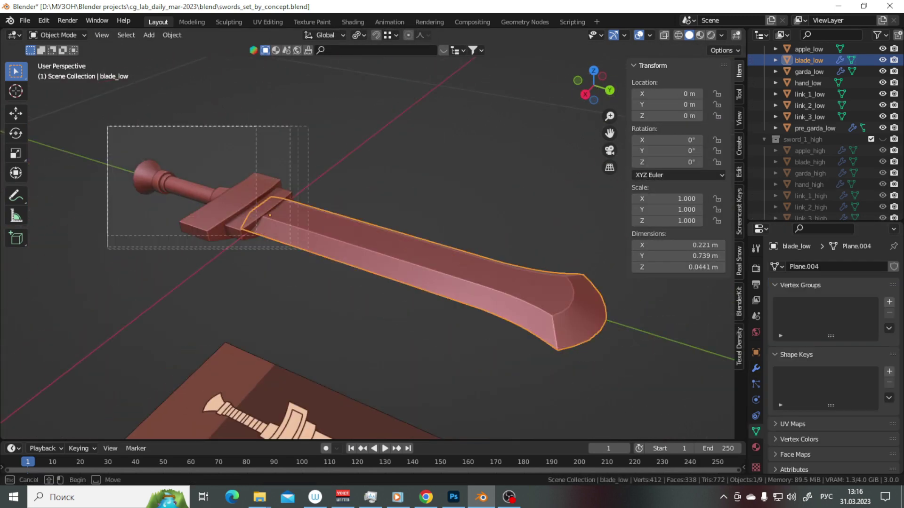
Set Auto Smooth to 180° and copy it to all selected sword parts.
scroll(down, 3)
double_click(857, 402)
right_click(857, 402)
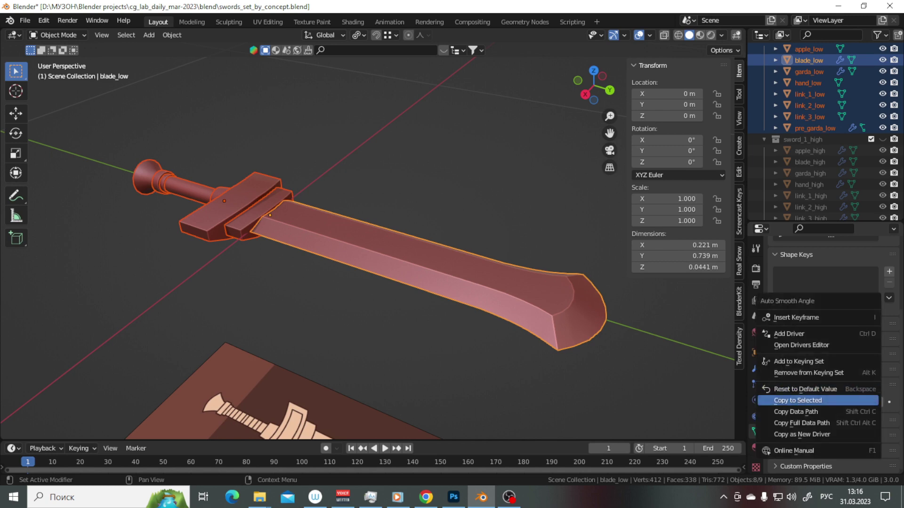
click(813, 398)
On the blade, select all seam edges via Select Similar and mark them sharp.
click(809, 60)
key(KP_Decimal)
key(Tab)
key(Tab)
key(KP_Divide)
key(Tab)
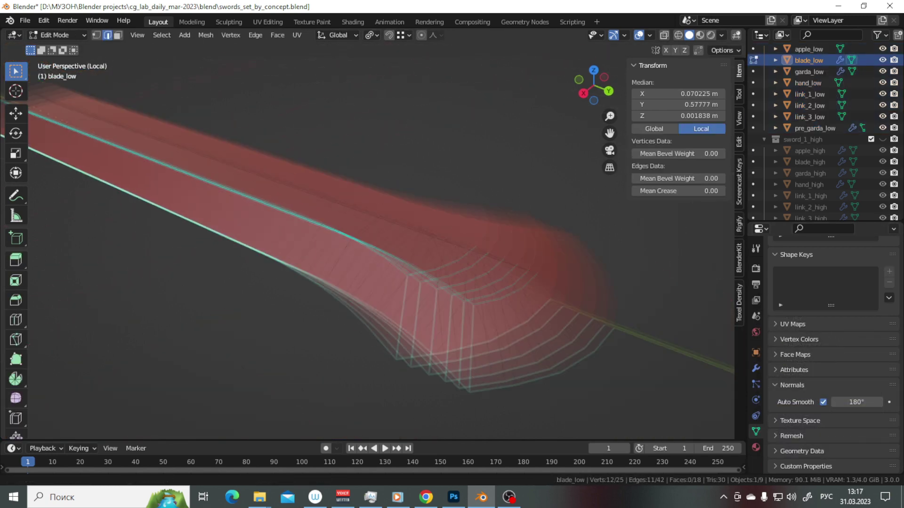
click(337, 360)
right_click(360, 319)
drag(360, 319, 320, 255)
right_click(338, 291)
click(338, 291)
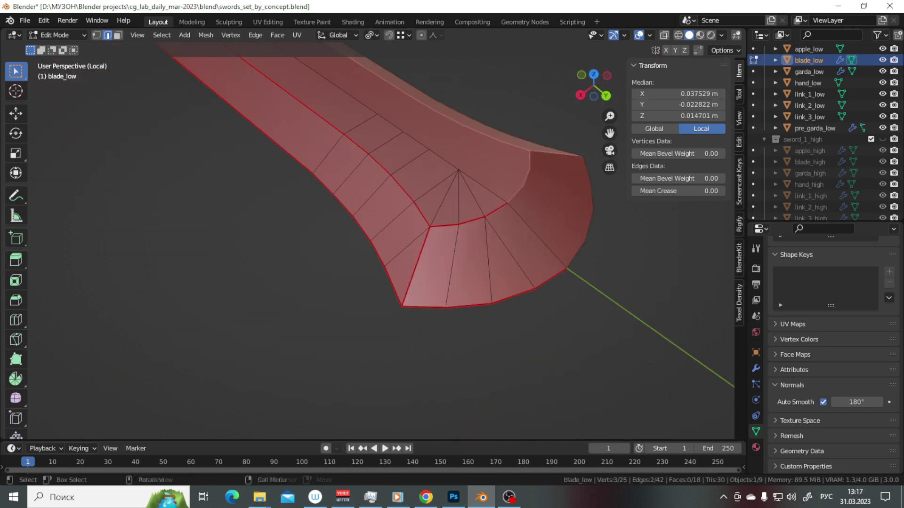
key(Tab)
key(KP_Divide)
Mark seams on the selected edges of the pre_garda_low piece.
click(198, 141)
key(KP_Divide)
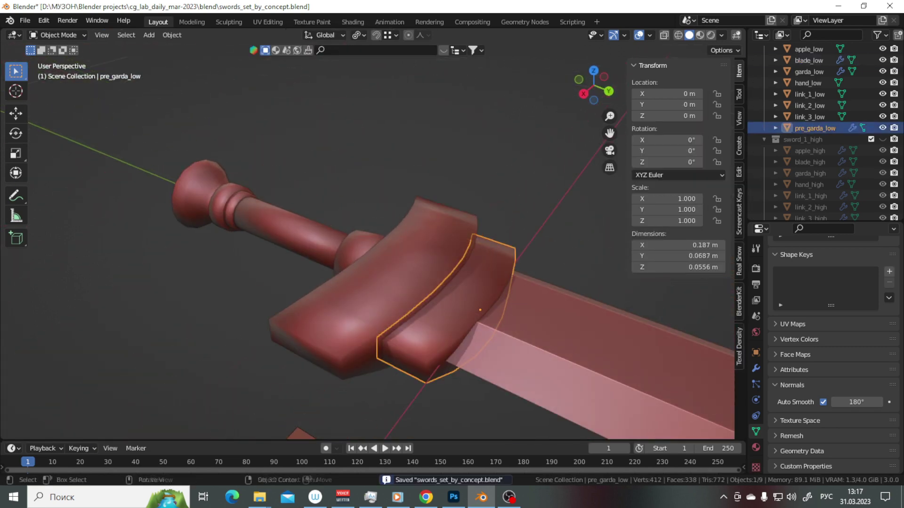
key(Tab)
click(399, 248)
drag(399, 248, 320, 260)
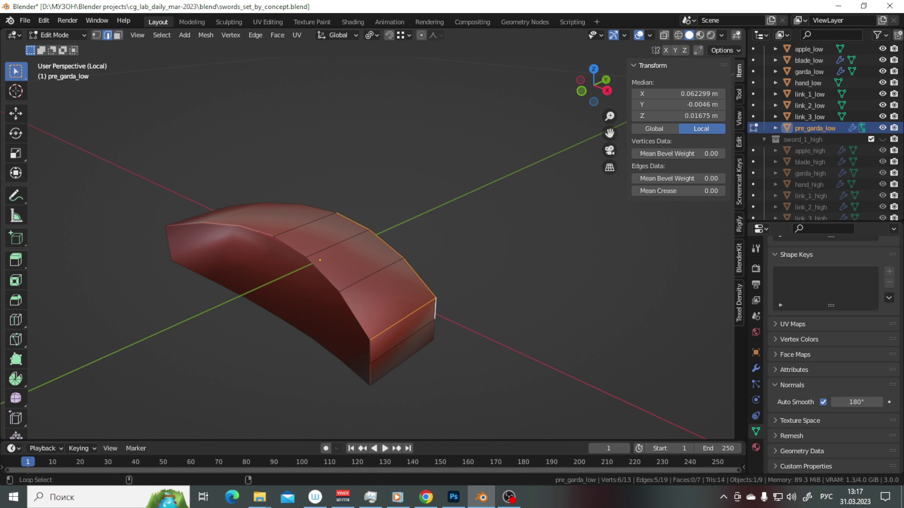
key(ctrl+e)
click(445, 302)
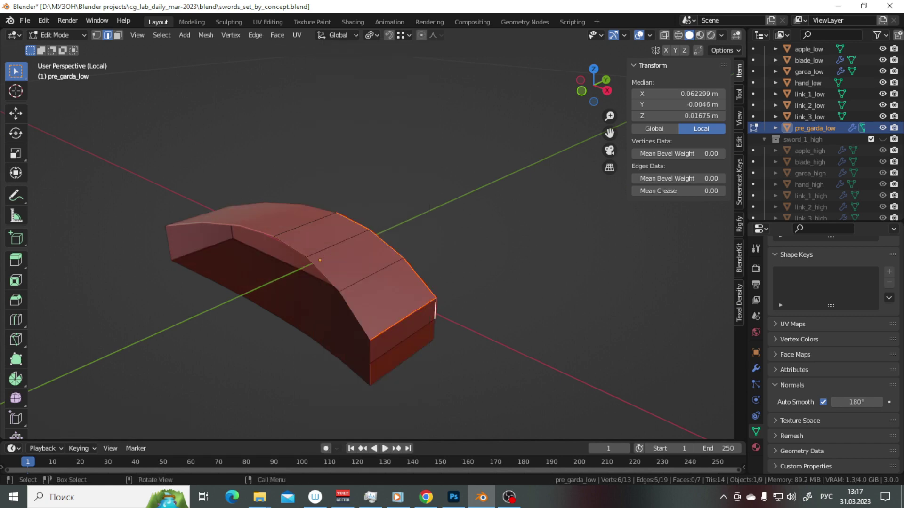
key(ctrl+e)
click(414, 303)
drag(414, 302, 464, 322)
key(Tab)
key(KP_Divide)
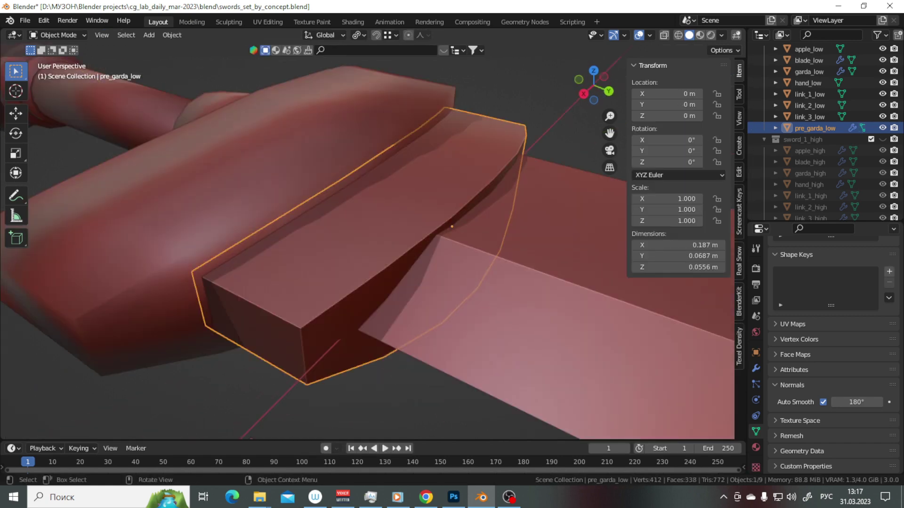
Mark the selected edge loops on garda_low as sharp.
click(329, 212)
key(Tab)
click(482, 226)
drag(329, 235, 282, 226)
click(221, 217)
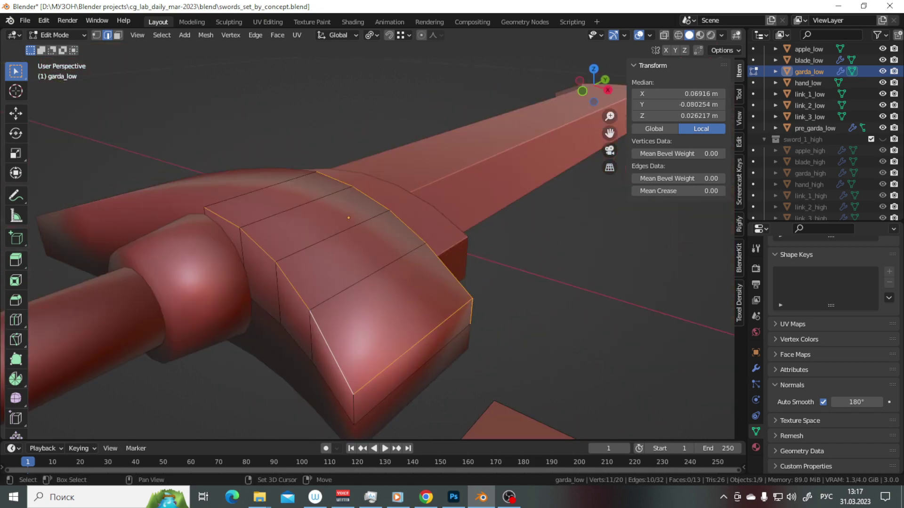
right_click(376, 325)
click(376, 325)
right_click(377, 325)
key(Escape)
drag(376, 325, 377, 235)
key(Tab)
Close link_1_low's open end by extruding it and merging into a centre point.
click(329, 282)
click(471, 226)
key(KP_Divide)
key(Tab)
click(390, 329)
key(e)
key(m)
Mark link_1_low's edge loop and one edge across the ring as seams.
key(ctrl+e)
click(372, 297)
drag(372, 296, 330, 264)
click(330, 263)
key(ctrl+e)
click(287, 260)
key(ctrl+e)
click(282, 258)
drag(282, 258, 329, 271)
click(330, 271)
key(ctrl+e)
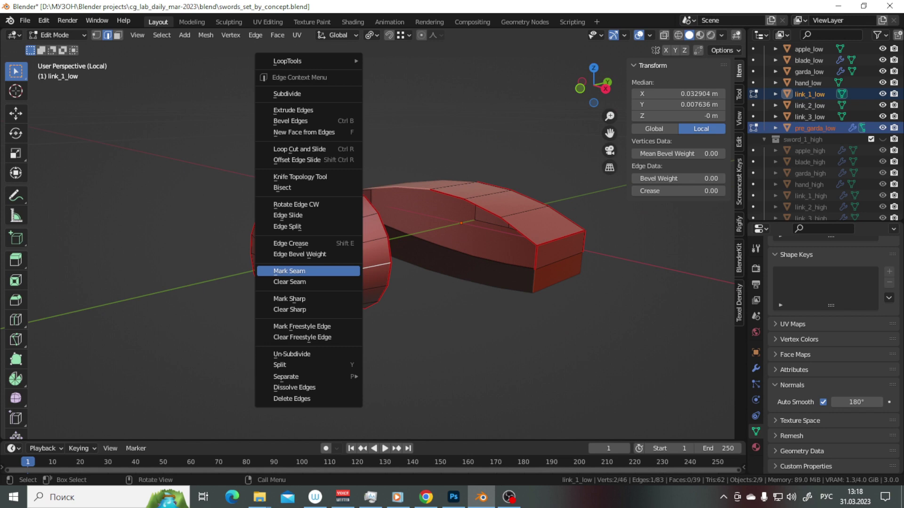
click(289, 271)
Save the Blender file and return to the full scene.
key(ctrl+s)
key(KP_Divide)
key(Tab)
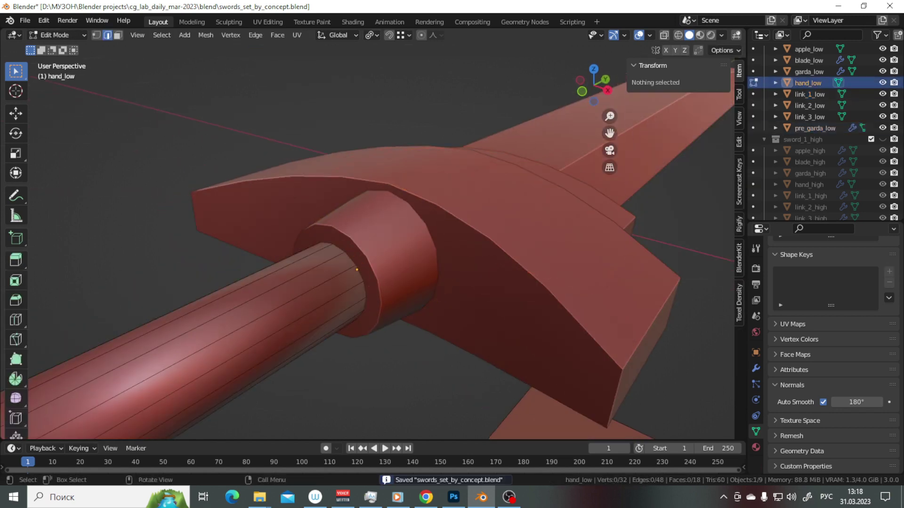
Delete hand_low's end cap faces and mark a lengthwise seam on the grip.
key(KP_Divide)
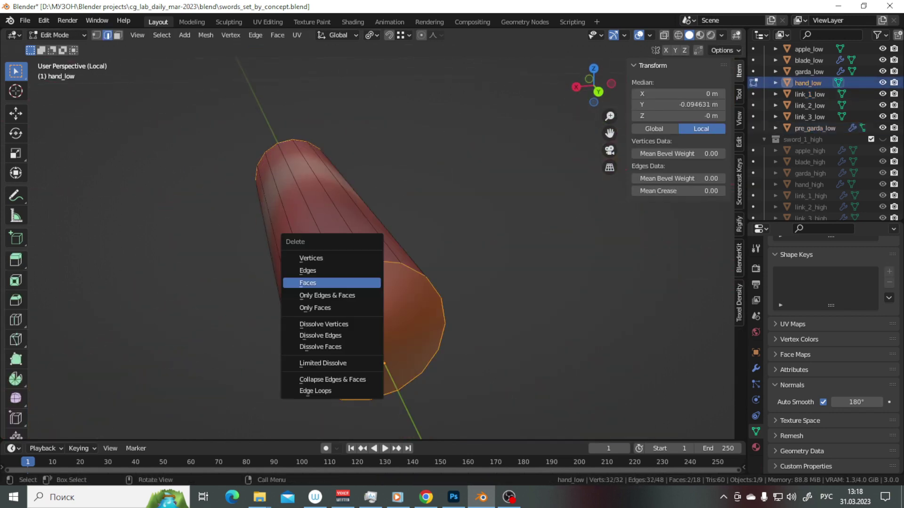
click(307, 282)
key(ctrl+e)
drag(329, 263, 438, 254)
click(438, 250)
key(ctrl+e)
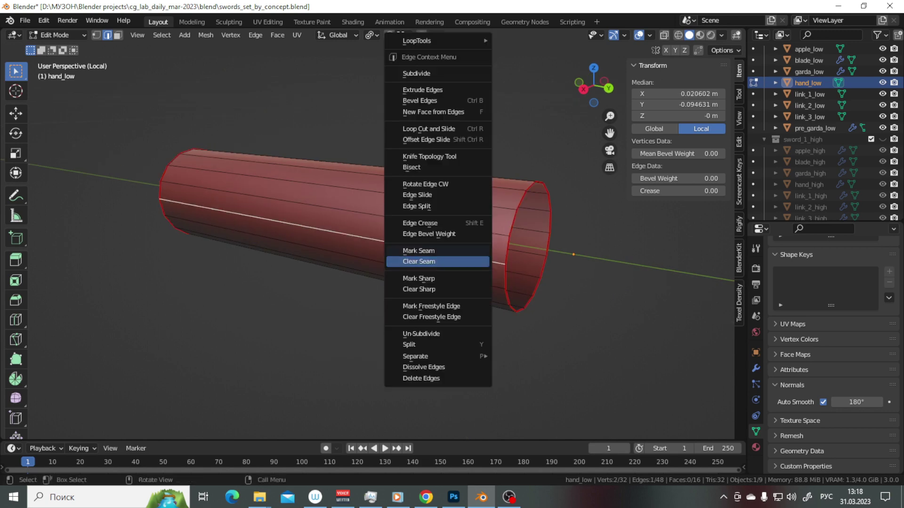
click(418, 250)
key(KP_Divide)
key(Tab)
Close link_2_low's end cap by extruding and merging it into a centre vertex.
click(490, 325)
key(ctrl+s)
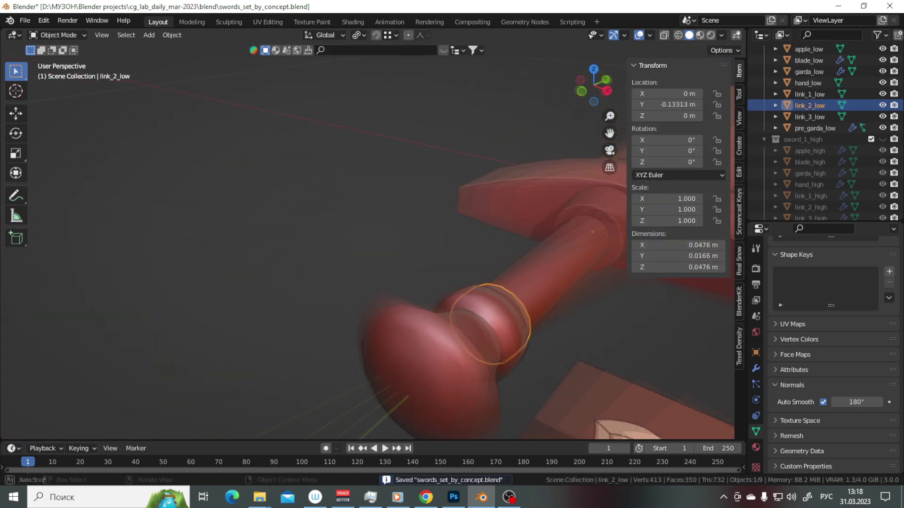
key(Tab)
key(KP_Divide)
key(e)
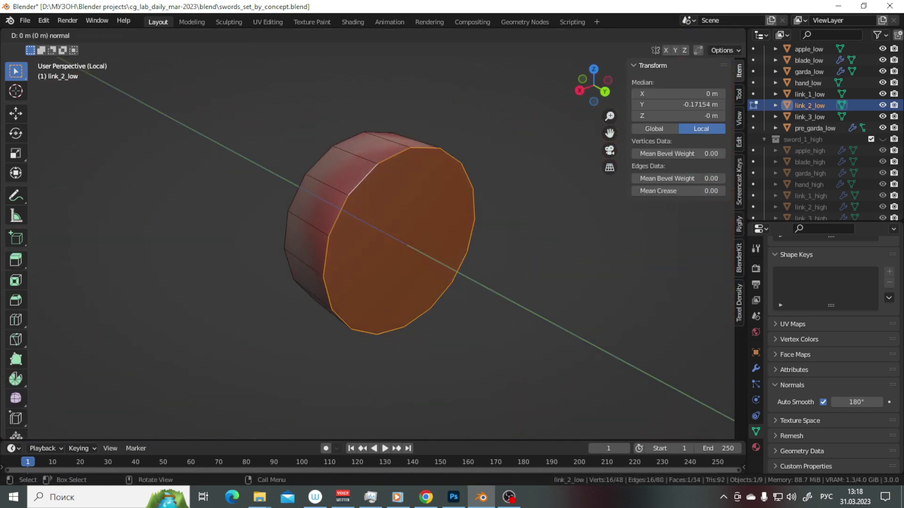
click(407, 246)
key(m)
click(353, 224)
key(g)
Mark link_2_low's cap edge loop as a seam and save the file.
drag(353, 224, 471, 254)
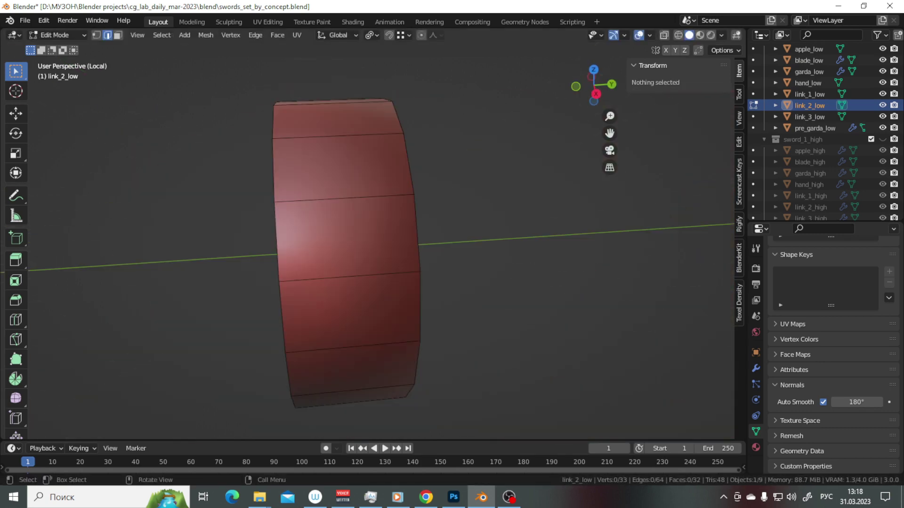
right_click(367, 287)
click(477, 221)
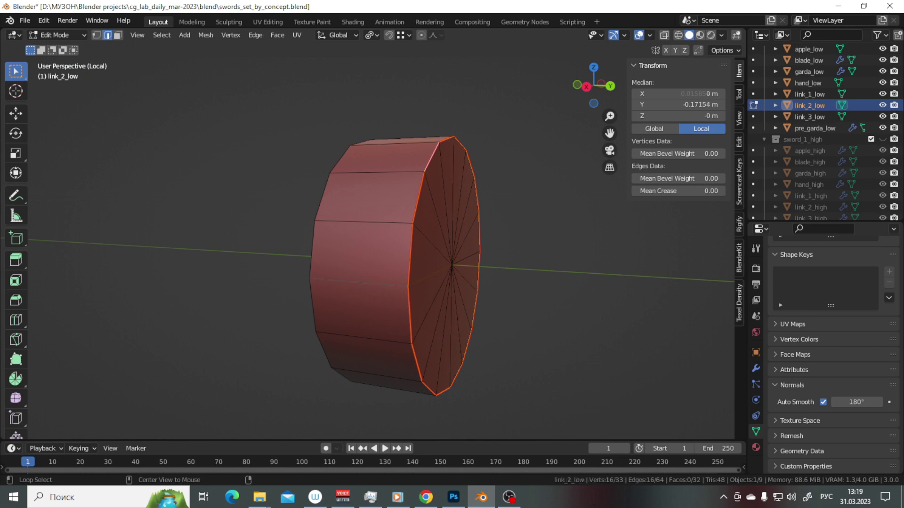
key(slash)
key(ctrl+s)
key(alt+q)
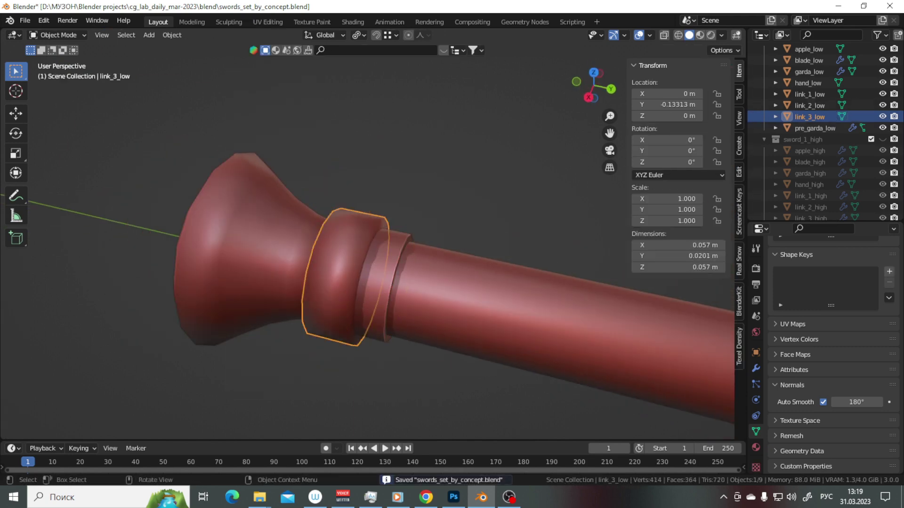
Close link_3_low's end loop by extruding and merging it at centre.
click(330, 276)
key(e)
key(m)
click(427, 259)
drag(424, 283, 471, 235)
key(m)
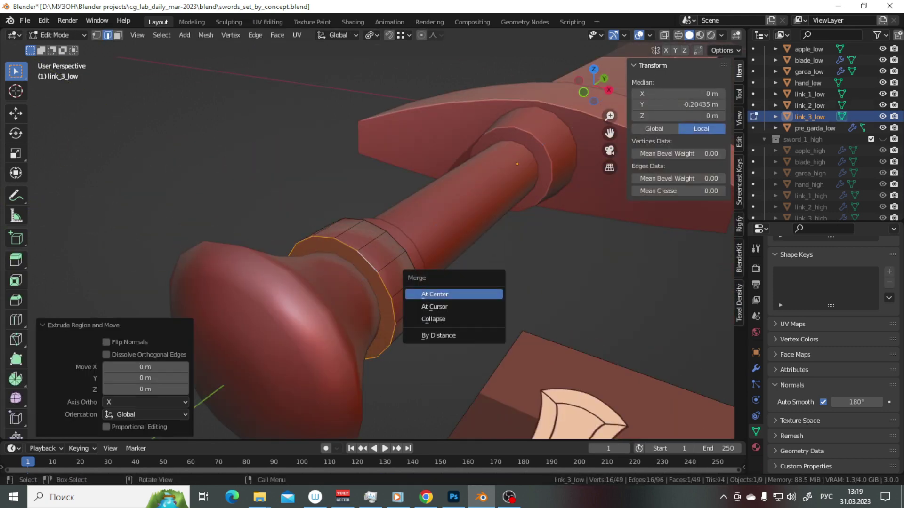
Mark link_3_low's end loop and one edge across the ring as seams.
right_click(383, 286)
click(384, 287)
drag(383, 287, 414, 302)
click(421, 321)
right_click(324, 307)
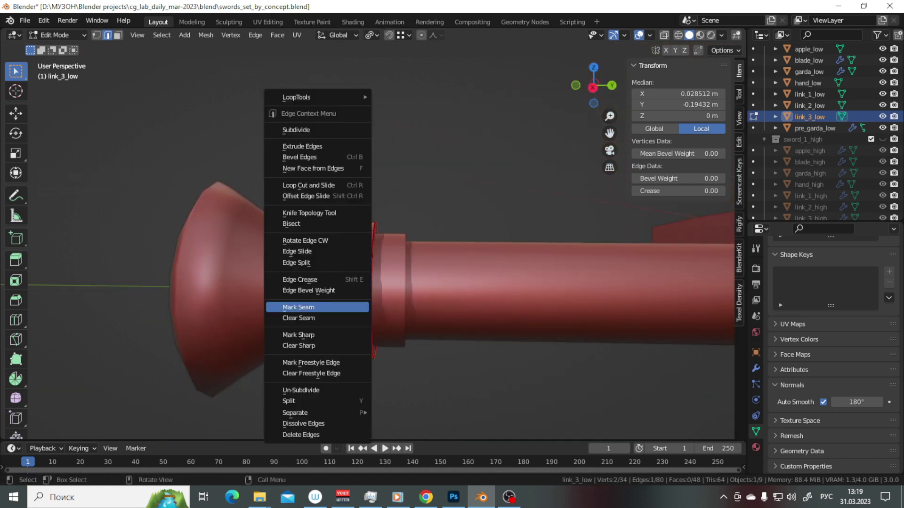
click(324, 306)
Delete apple_low's end cap face and mark its end loop as a seam.
key(alt+q)
key(slash)
key(slash)
key(slash)
click(483, 254)
key(x)
click(329, 234)
drag(423, 282, 358, 292)
right_click(330, 304)
click(330, 308)
key(Tab)
key(Tab)
Close the pommel hole into one centre vertex and select a lengthwise edge loop.
key(e)
key(m)
click(358, 300)
key(alt+a)
click(303, 298)
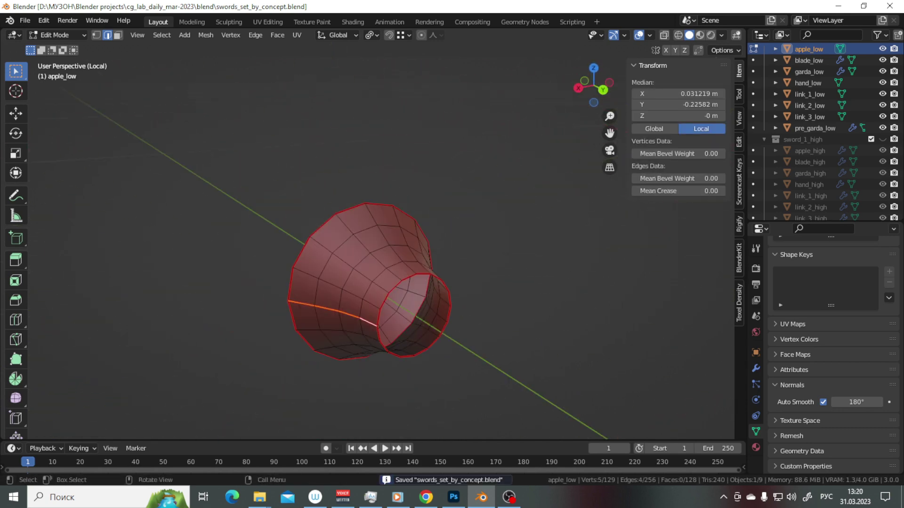
Apply rotation and scale to all eight low-poly sword parts.
key(KP_Divide)
key(Tab)
drag(111, 113, 383, 254)
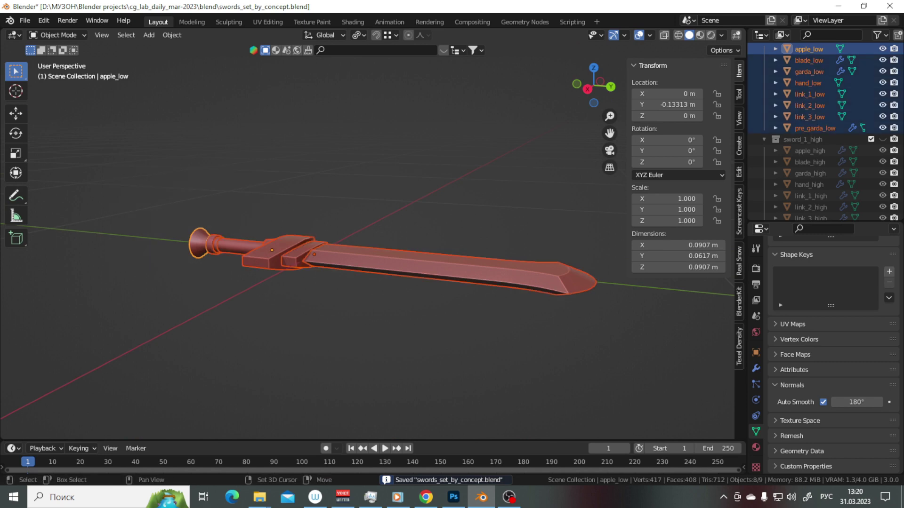
key(ctrl+a)
click(368, 298)
Name garda_low's material sword_1_txtr and save the file.
click(282, 258)
drag(282, 258, 311, 292)
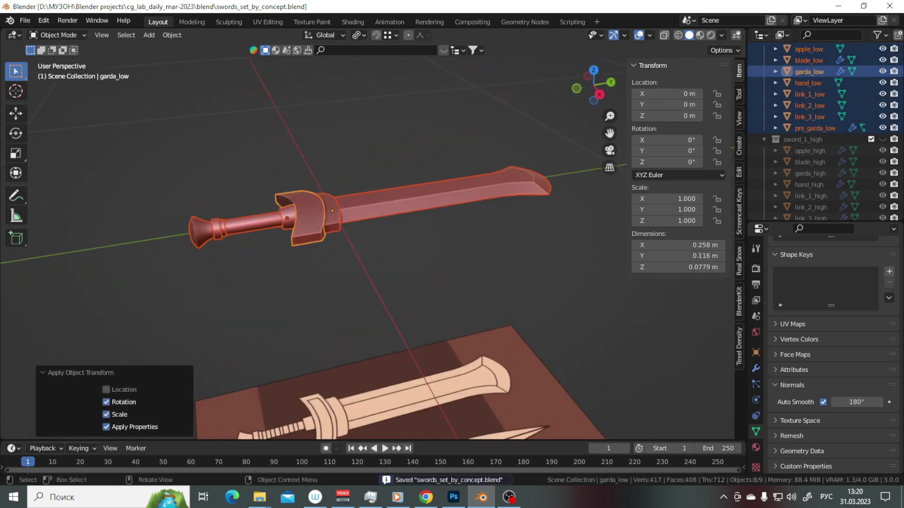
click(755, 447)
text(sword_1_txt)
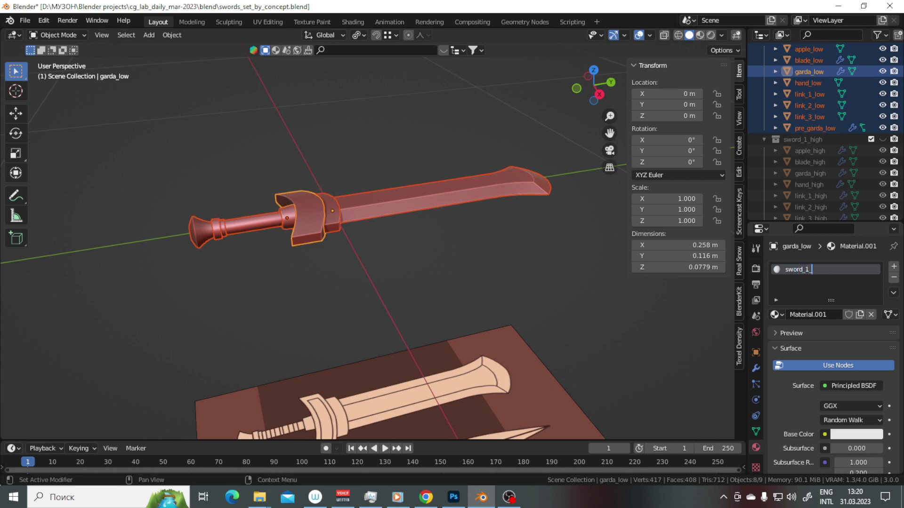
key(Return)
key(ctrl+s)
Hide the sidebar and switch to the UV Editing workspace for the guard.
scroll(up, 3)
drag(367, 249, 452, 245)
key(n)
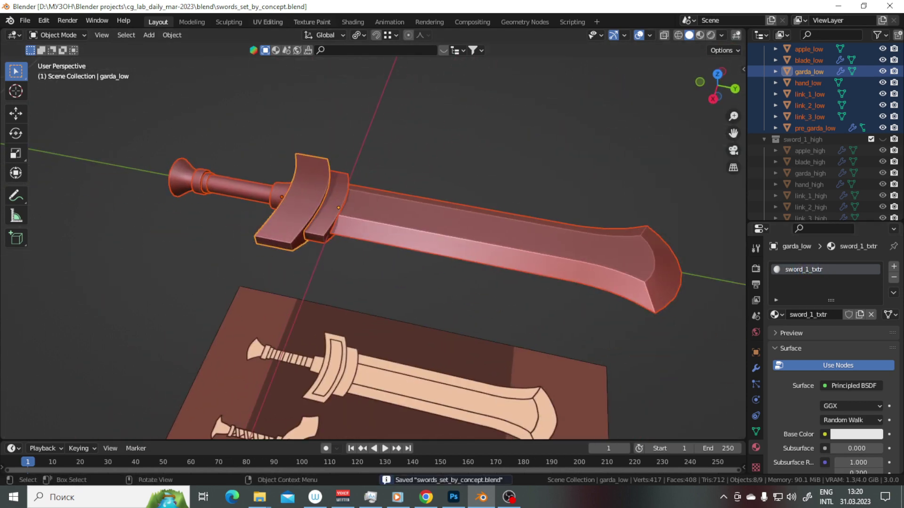
key(ctrl+Page_Down)
key(ctrl+Page_Down)
key(ctrl+Page_Down)
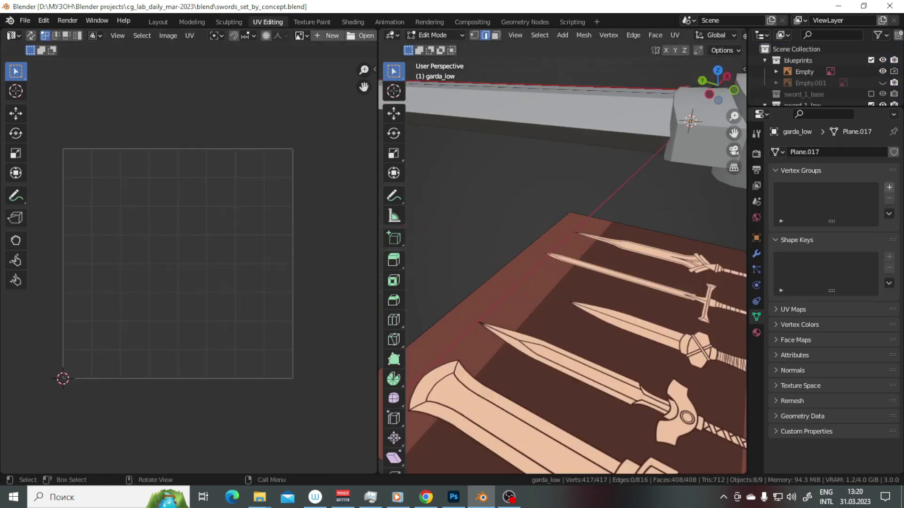
Convert the low-poly sword parts to meshes and isolate the blade for editing.
key(ctrl+Page_Up)
key(ctrl+Page_Up)
key(ctrl+Page_Up)
right_click(424, 322)
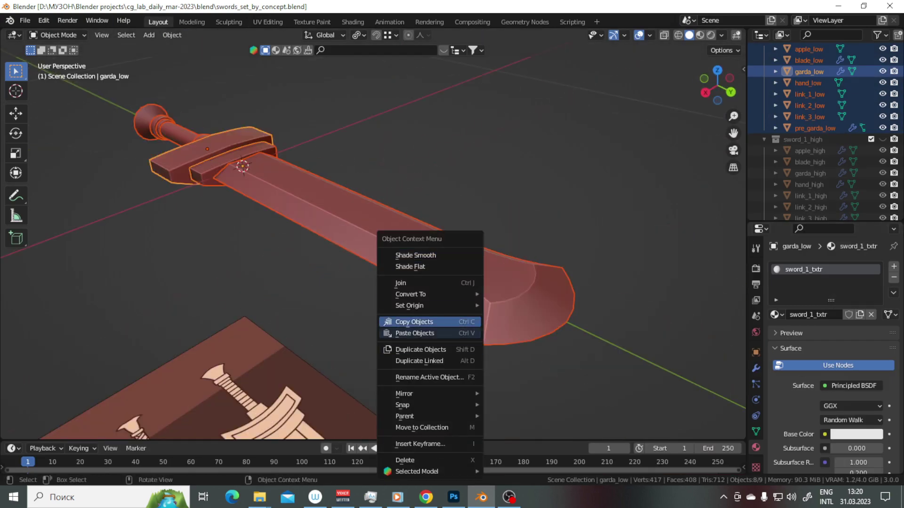
click(509, 306)
key(KP_Divide)
key(Tab)
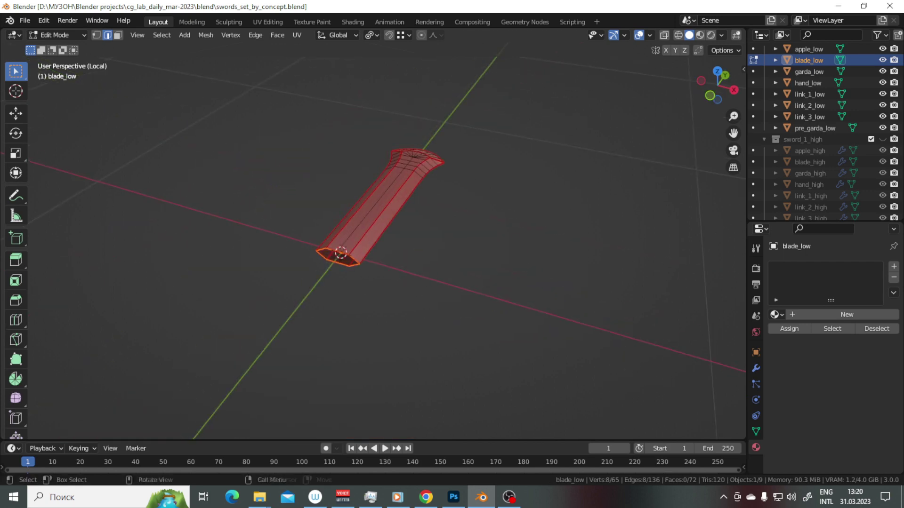
Clean the blade tip: merge vertices by distance, dissolve extra edges, join the tip vertices.
drag(424, 212, 423, 118)
key(1)
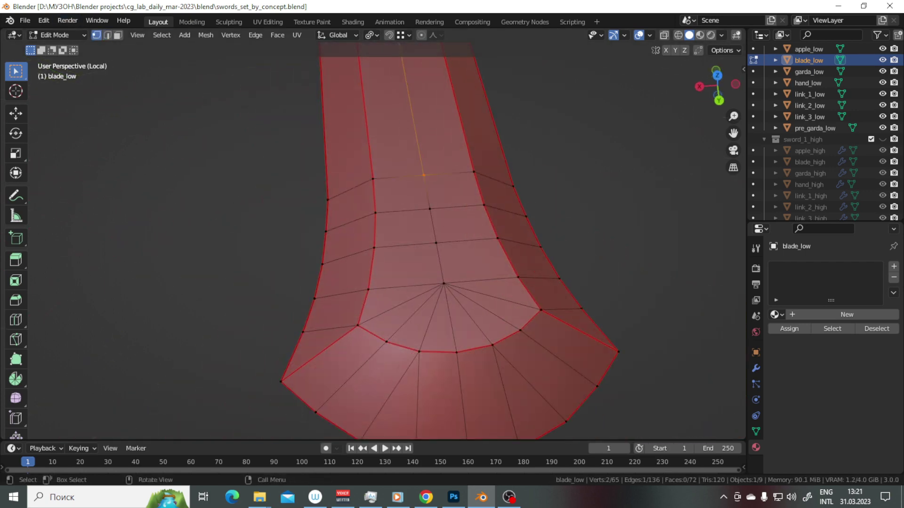
key(Return)
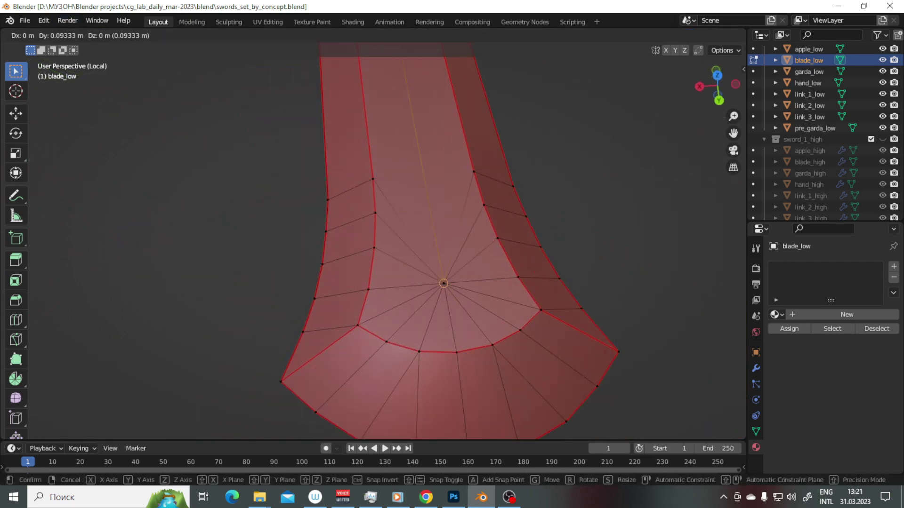
key(a)
key(KP_Decimal)
key(Return)
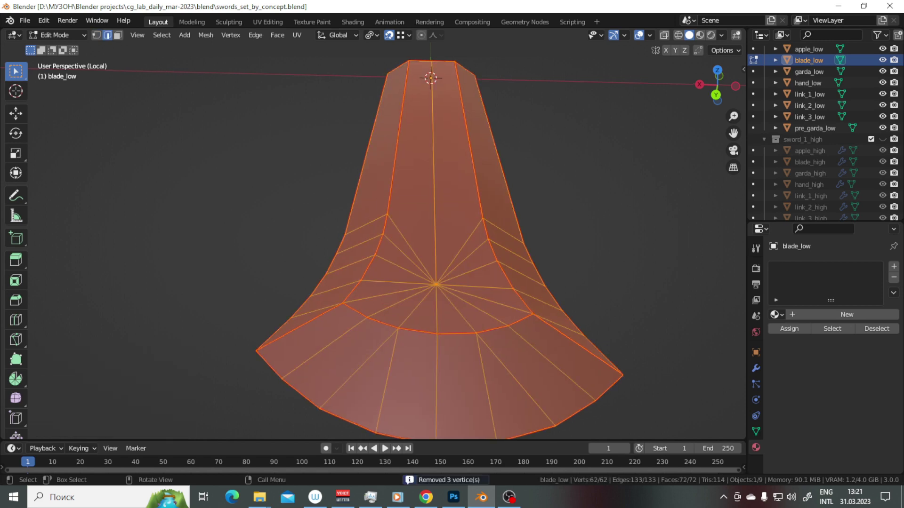
key(2)
key(x)
key(Return)
key(j)
Move the tip vertex 0.093 m along Y, re-merge by distance, dissolve leftover edges, and save.
drag(452, 235, 452, 165)
key(g)
key(y)
key(a)
key(m)
key(Return)
key(2)
key(x)
key(Return)
key(ctrl+s)
Dissolve the extra faces on the isolated pre-guard piece.
drag(451, 254, 423, 188)
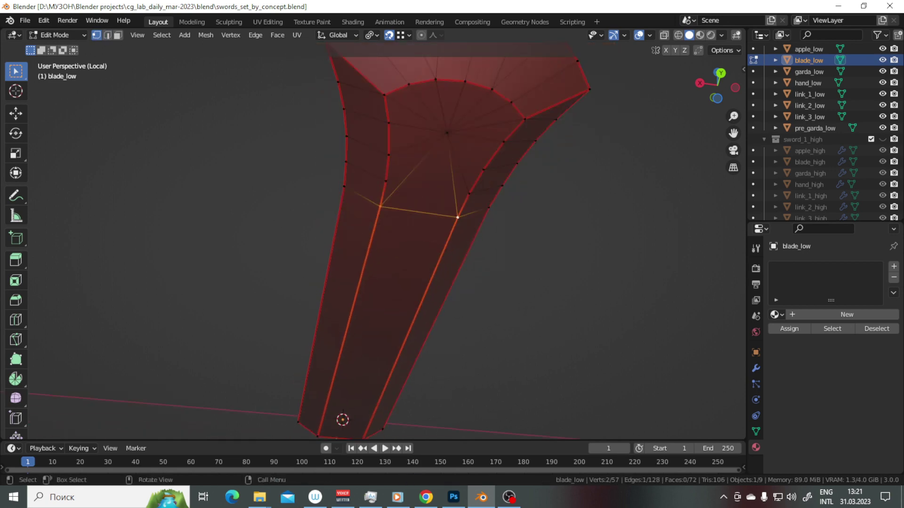
key(KP_Divide)
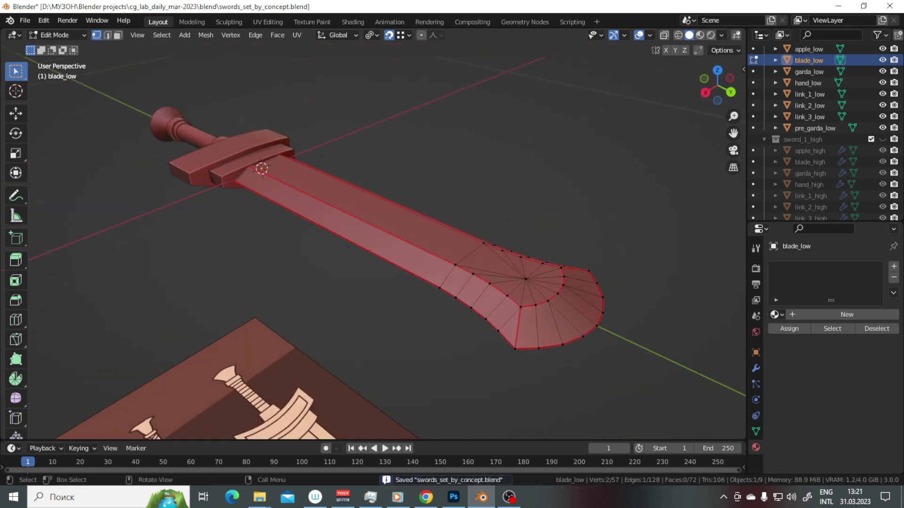
click(753, 128)
key(KP_Divide)
key(2)
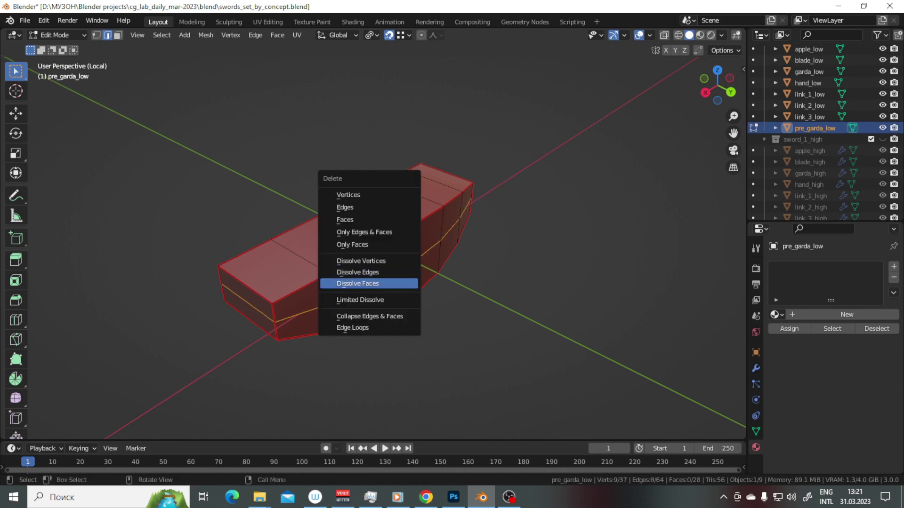
key(Return)
drag(452, 254, 424, 212)
key(Tab)
key(KP_Divide)
Remove the extra edges on the guard piece garda_low, then pick the handle.
click(808, 72)
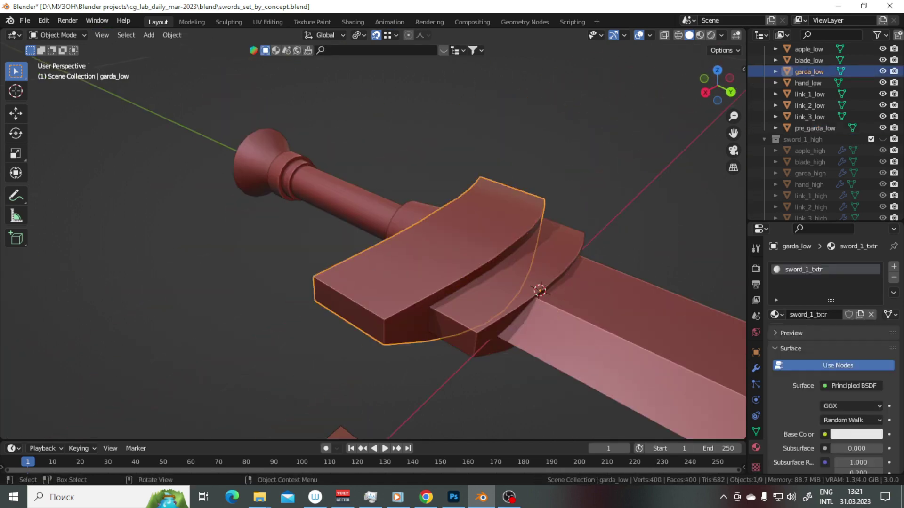
key(KP_Divide)
key(Tab)
key(2)
key(x)
key(KP_Divide)
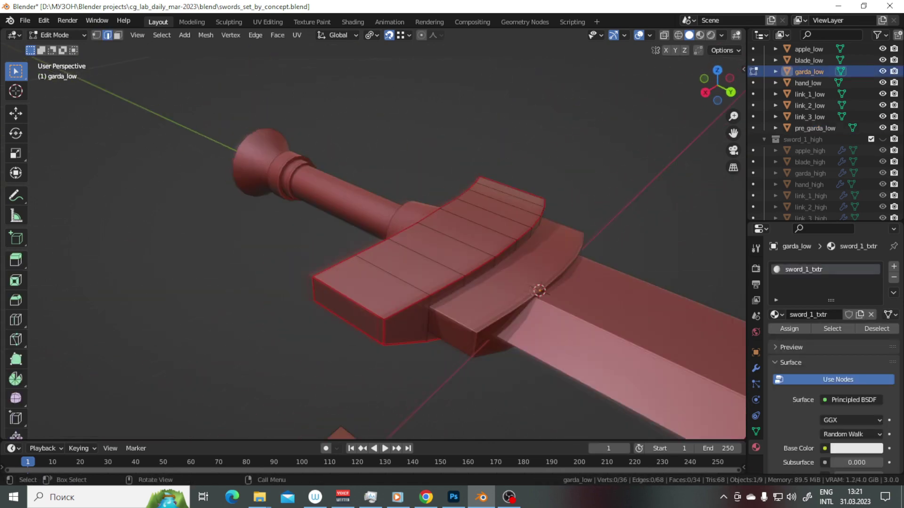
key(Tab)
drag(452, 254, 555, 248)
click(555, 248)
scroll(up, 3)
Dissolve the extra edge loop on the ring beside the pommel, save, and box-select all low-poly parts.
click(809, 117)
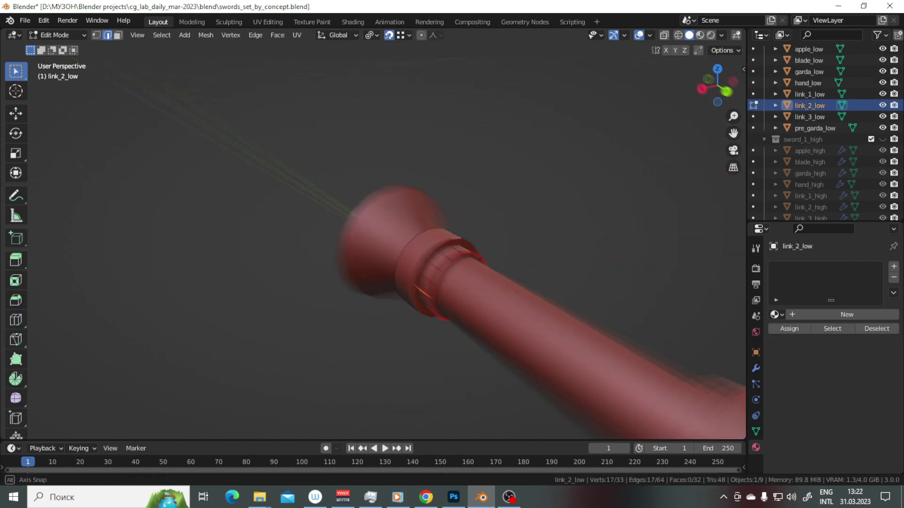
key(Tab)
key(2)
click(407, 284)
scroll(down, 3)
key(ctrl+s)
drag(277, 111, 585, 302)
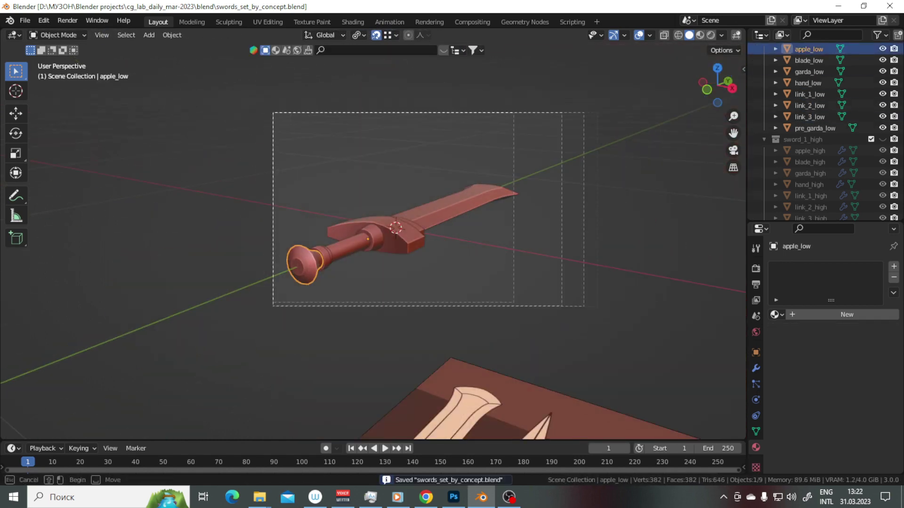
key(ctrl+Page_Down)
key(ctrl+Page_Down)
key(ctrl+Page_Down)
Unwrap all the low-poly faces and turn on UV stretch colouring.
key(a)
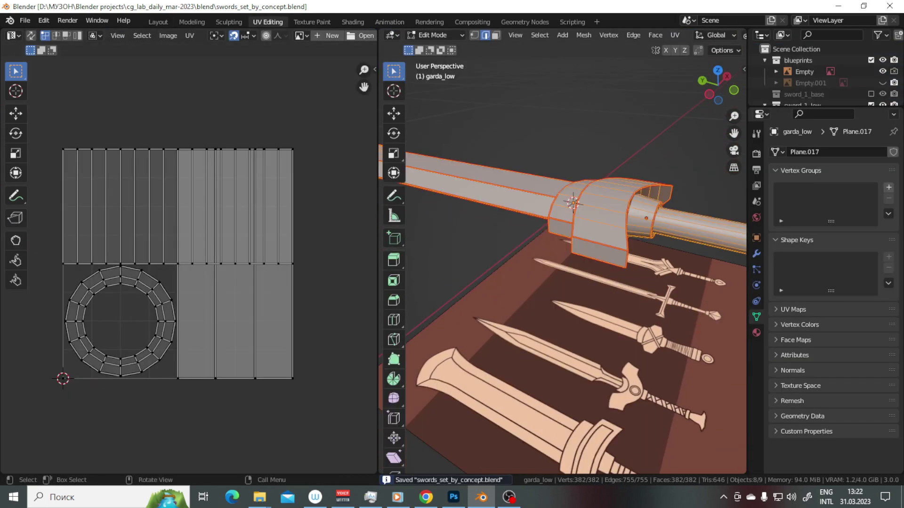
key(u)
key(Return)
drag(379, 254, 476, 255)
click(407, 36)
click(358, 71)
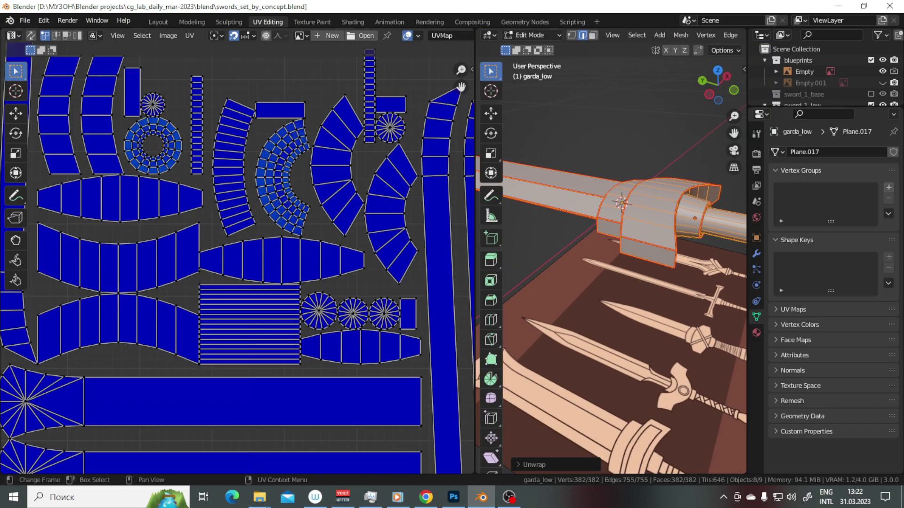
Pack all UV islands with UV-Packer onto a 2048 sheet with padding 6.
scroll(down, 3)
key(a)
scroll(up, 3)
key(n)
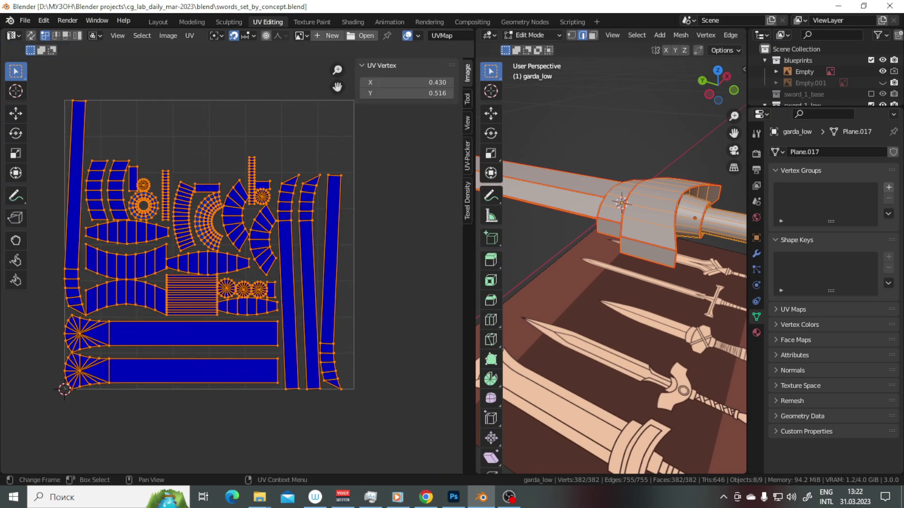
click(467, 155)
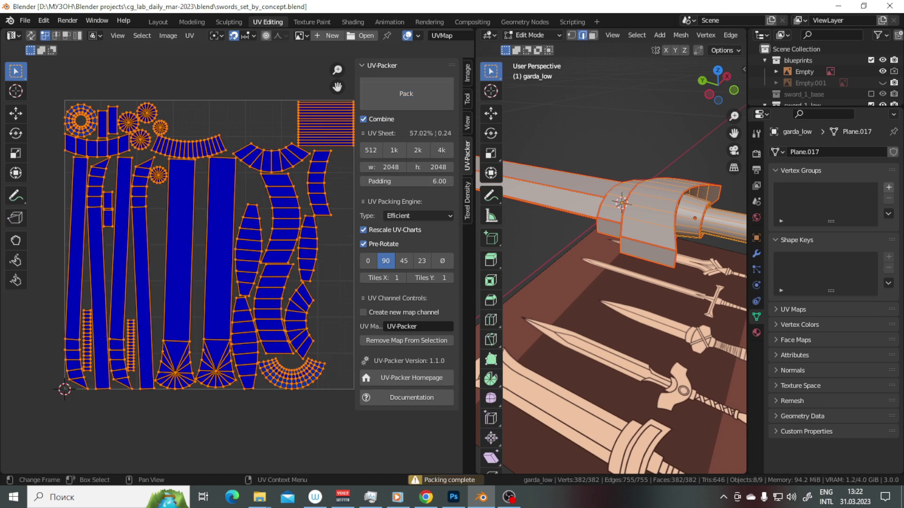
scroll(down, 3)
key(s)
right_click(319, 361)
scroll(up, 3)
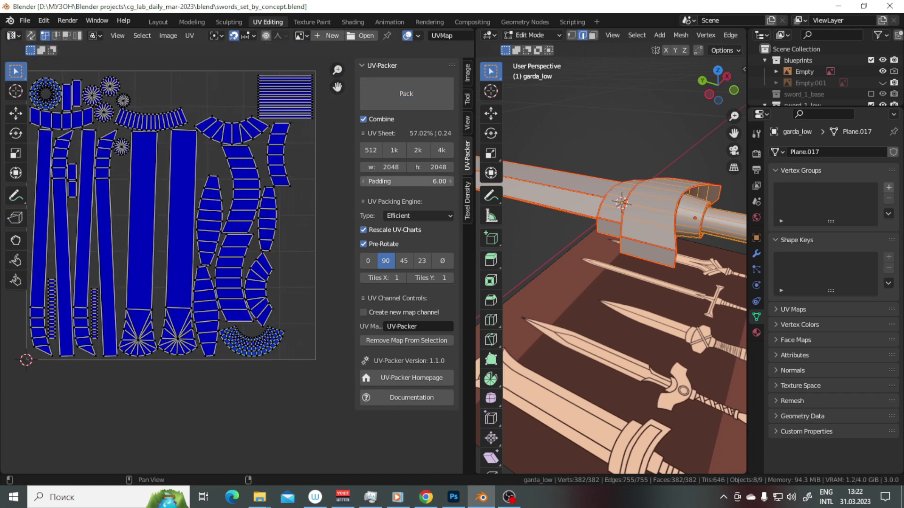
Check texel density for the 2048 texture, return to Layout, and save.
click(467, 200)
click(429, 99)
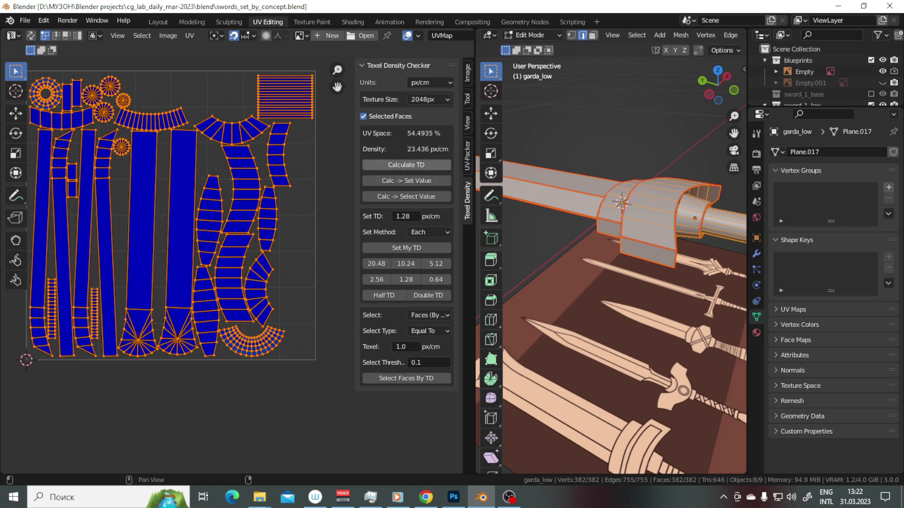
drag(188, 212, 205, 231)
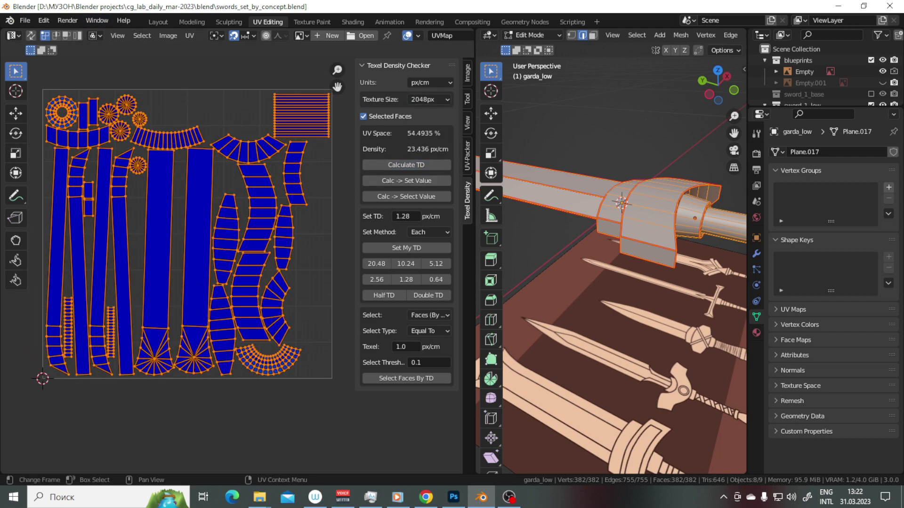
click(467, 99)
click(158, 22)
key(ctrl+s)
drag(377, 235, 405, 245)
Export the low-poly meshes as swords_1_conc_low FBX, Mesh only, into new set_swords/sword_1 folders.
click(25, 20)
click(155, 262)
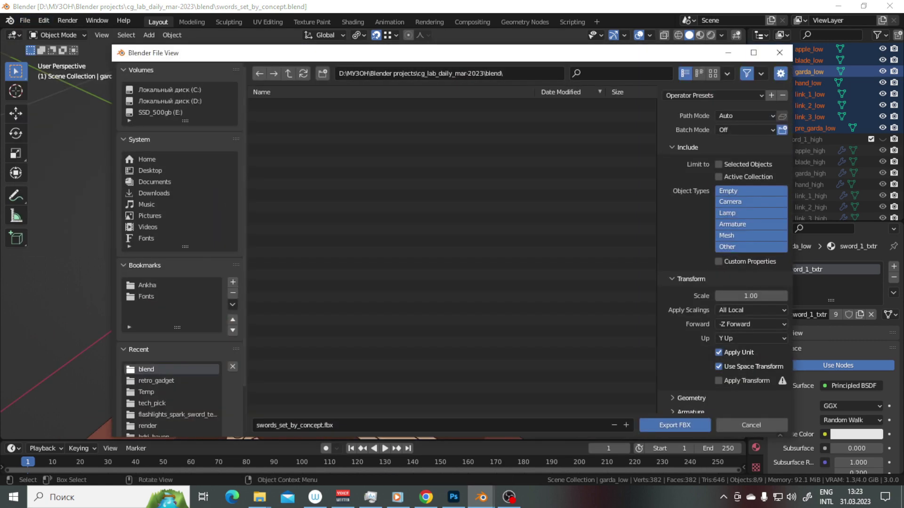
right_click(228, 247)
click(293, 382)
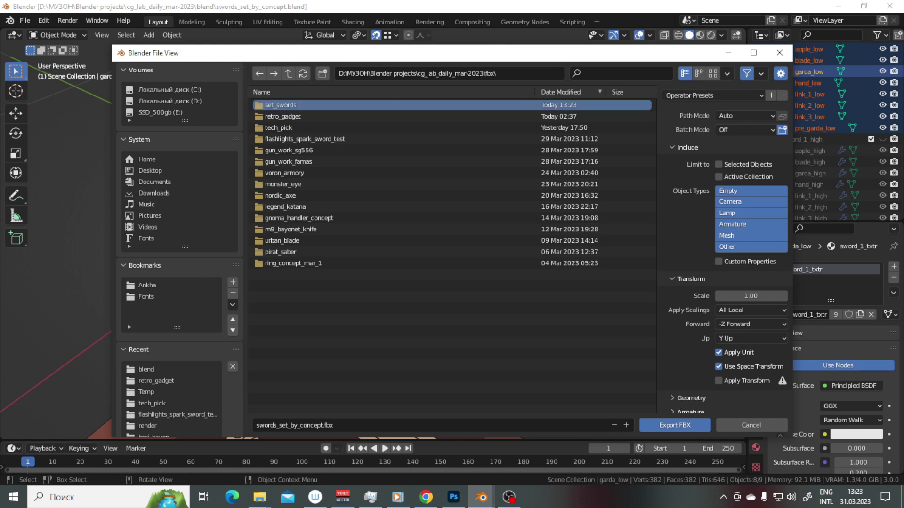
double_click(280, 105)
right_click(282, 252)
click(282, 252)
text(sword_1)
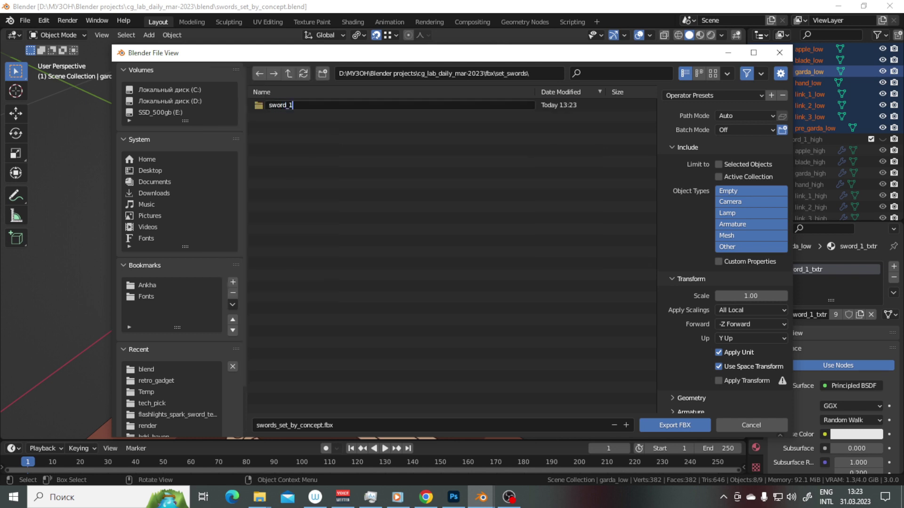
click(748, 236)
scroll(down, 3)
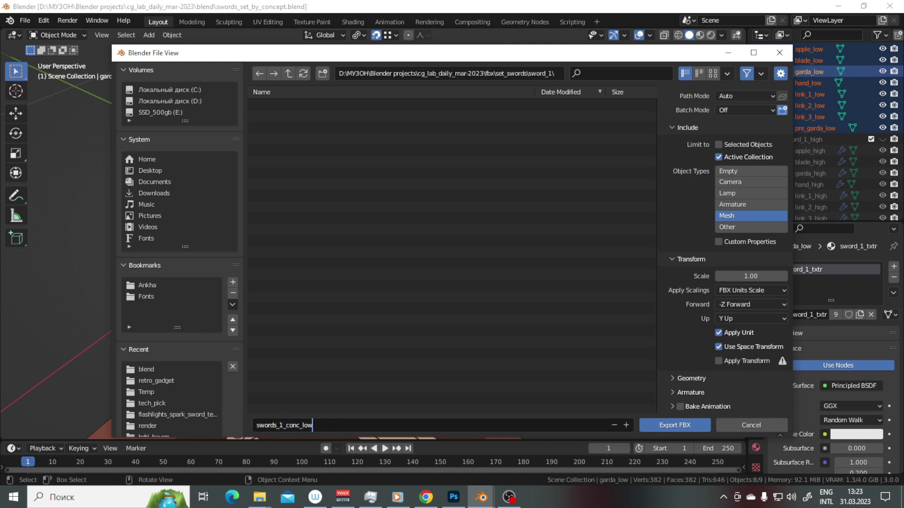
key(Return)
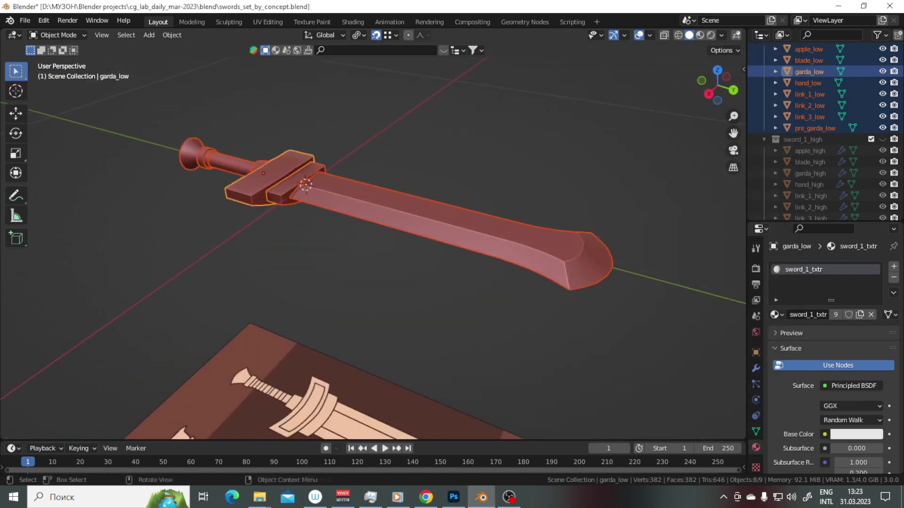
Hide the low-poly collection, show the high-poly one, and select its sword parts.
click(883, 139)
click(883, 82)
click(809, 207)
key(a)
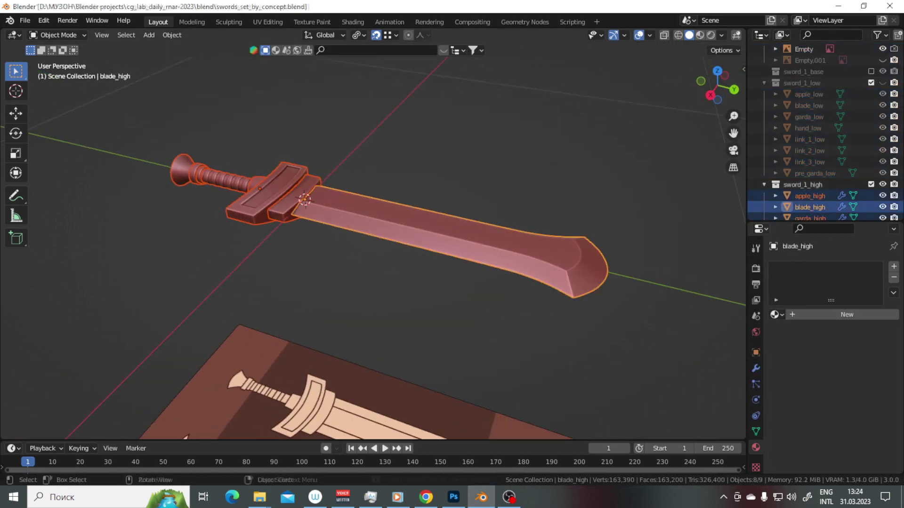
click(25, 20)
click(292, 200)
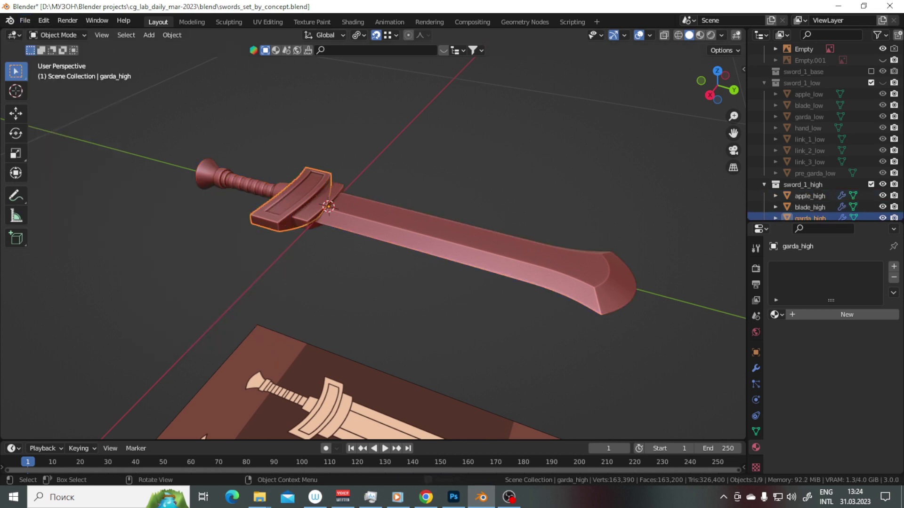
click(25, 20)
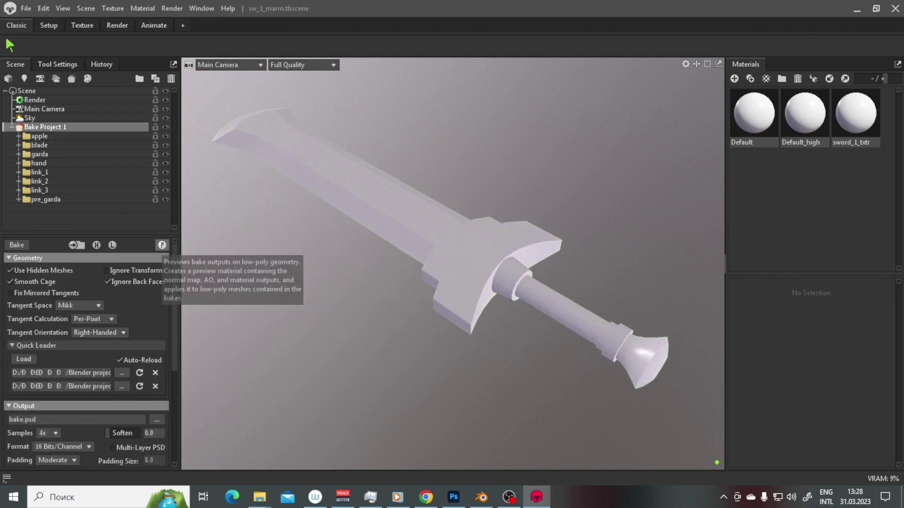
Run a first bake and inspect the guard, handle and side of the sword.
key(ctrl+b)
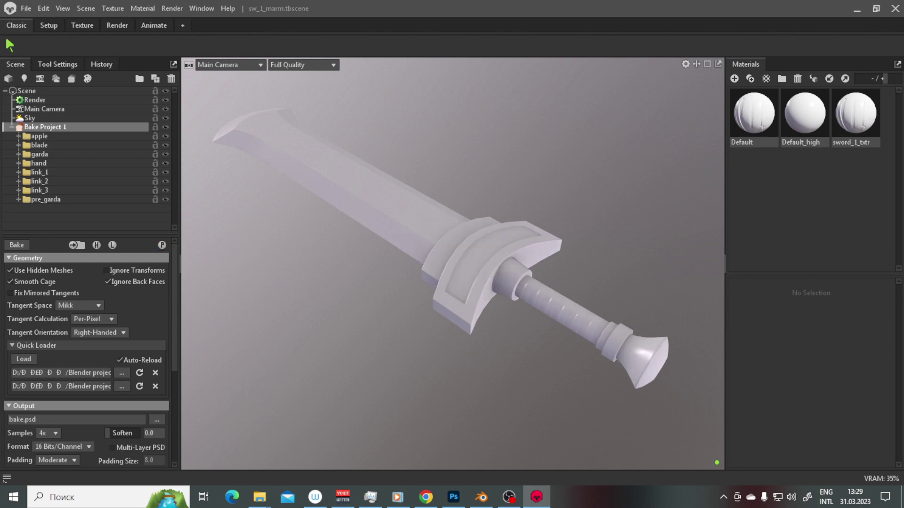
scroll(up, 3)
scroll(up, 3)
drag(453, 263, 405, 245)
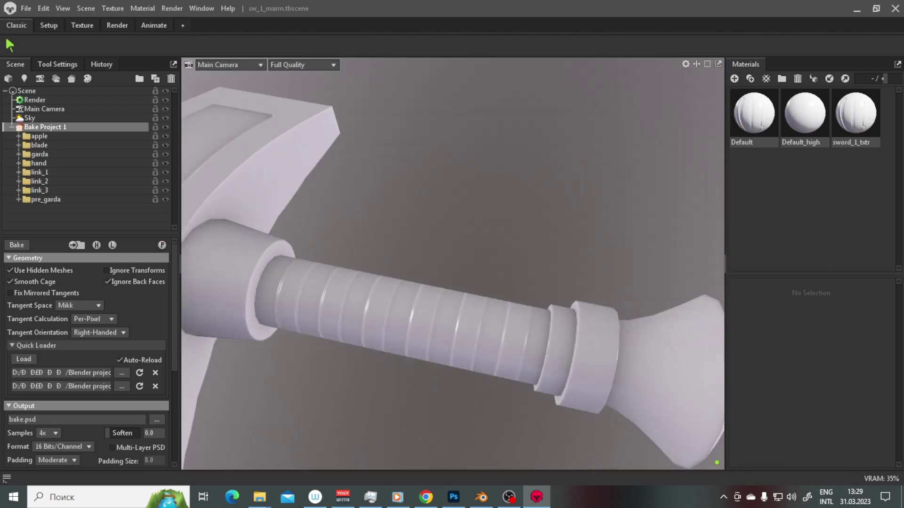
drag(452, 263, 499, 245)
drag(452, 264, 499, 282)
scroll(down, 3)
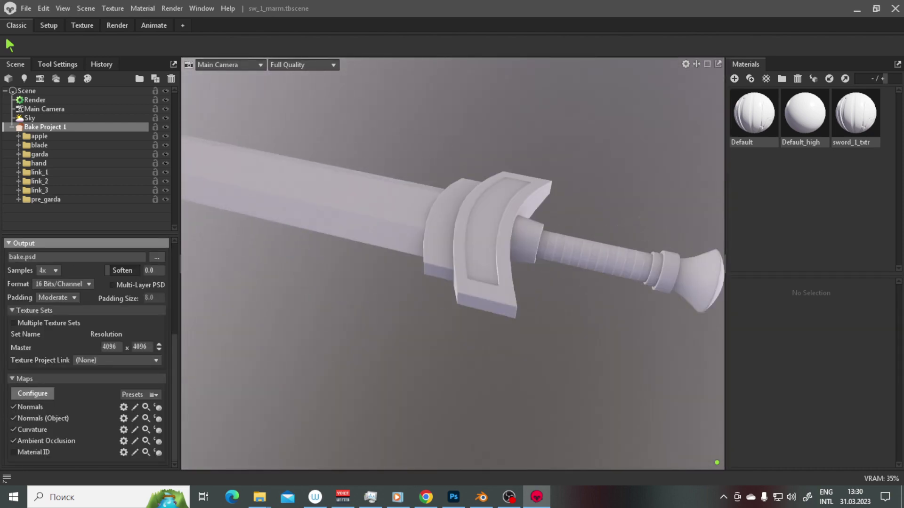
Check the normal, object normal, curvature and AO map types, then bake again.
click(33, 393)
scroll(up, 3)
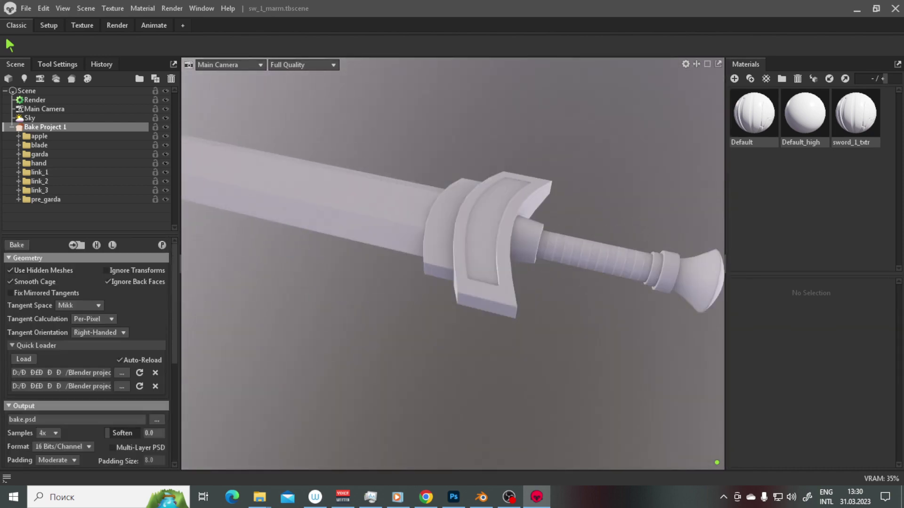
drag(452, 264, 405, 235)
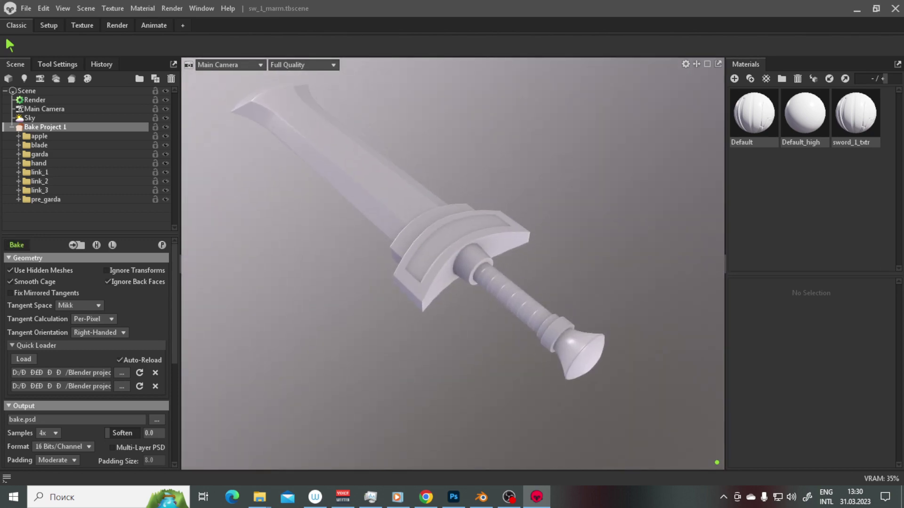
key(F10)
drag(452, 263, 470, 254)
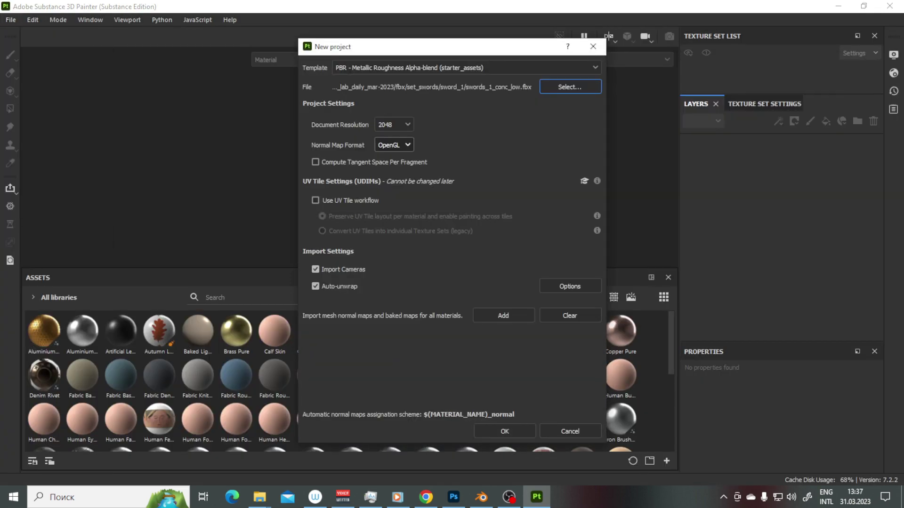
Create the project from swords_1_conc_low.fbx at 2048 and review its baked mesh maps.
key(Return)
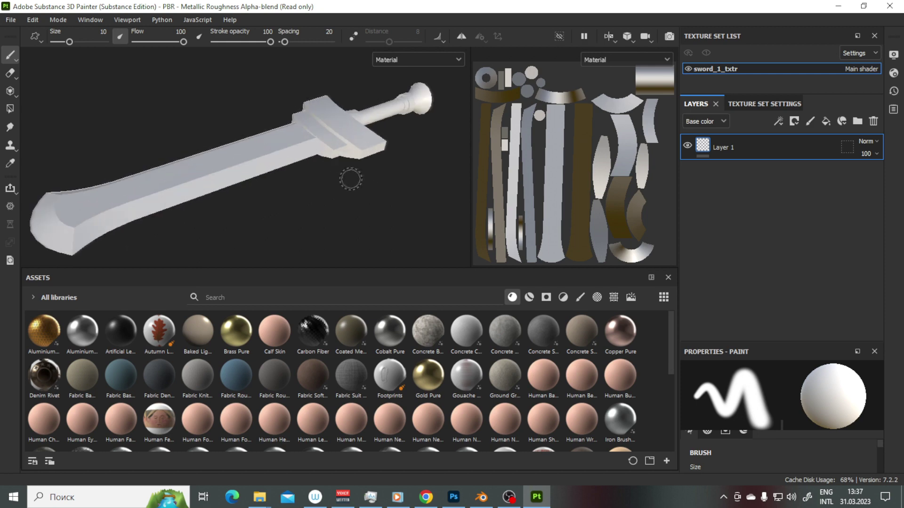
click(764, 104)
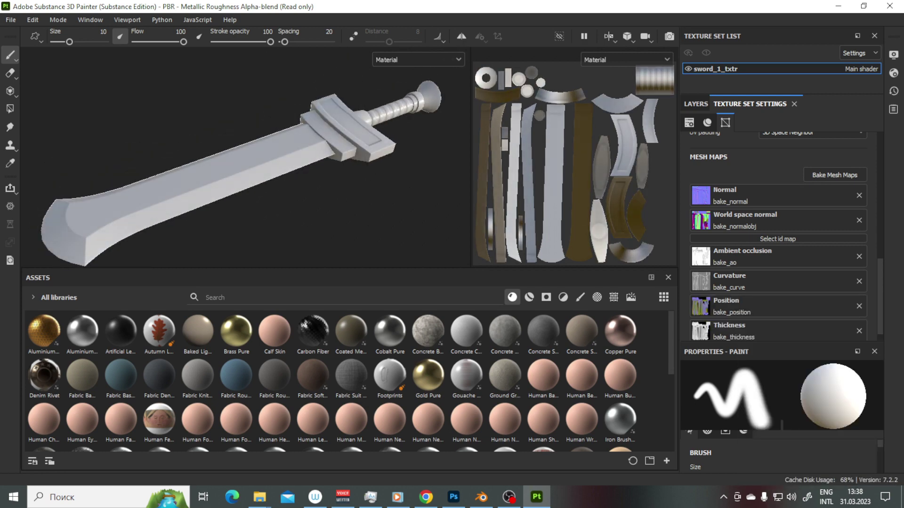
drag(399, 158, 313, 174)
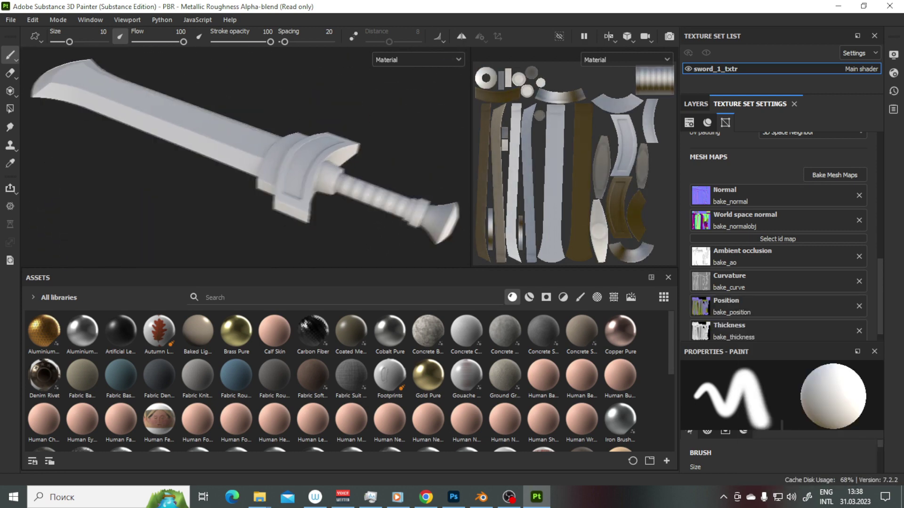
click(695, 104)
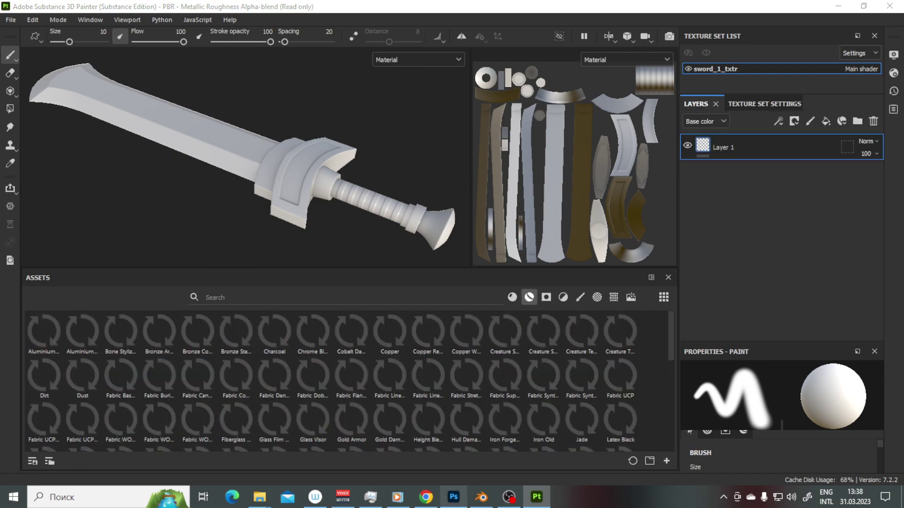
Apply the My_metal_1 smart material with a black mask, ready for polygon filling.
scroll(down, 3)
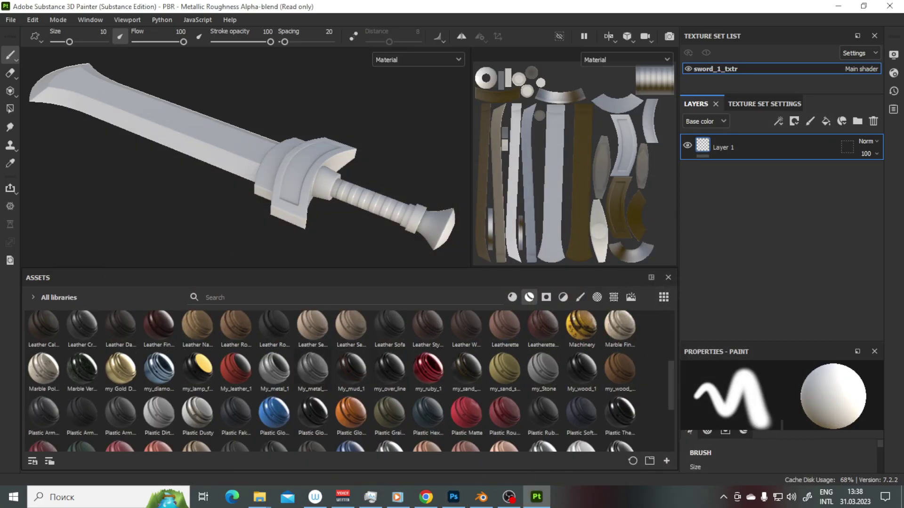
drag(274, 369, 763, 188)
right_click(728, 145)
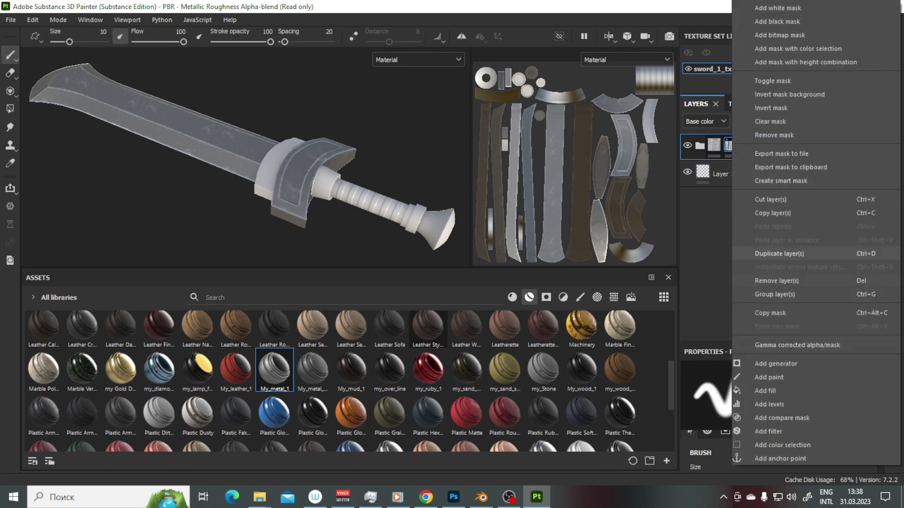
click(771, 121)
key(4)
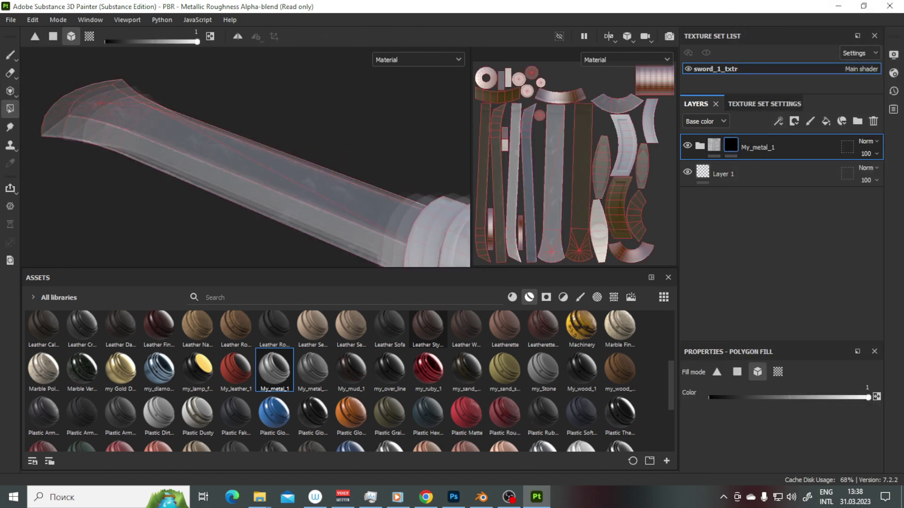
drag(245, 155, 310, 137)
Rename the folder My_metal_blade, duplicate it as My_metal_sharp, and clear that mask to black.
double_click(757, 148)
text(blade)
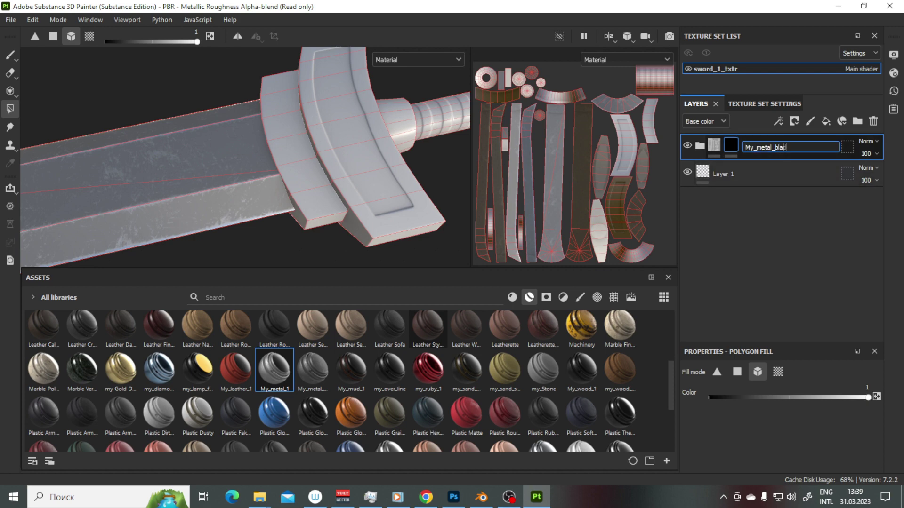
right_click(757, 148)
click(772, 248)
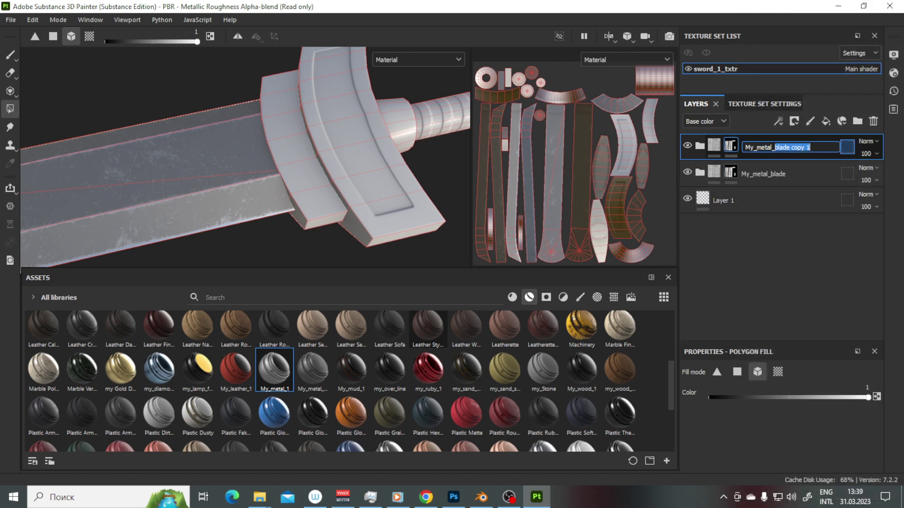
right_click(757, 147)
click(734, 109)
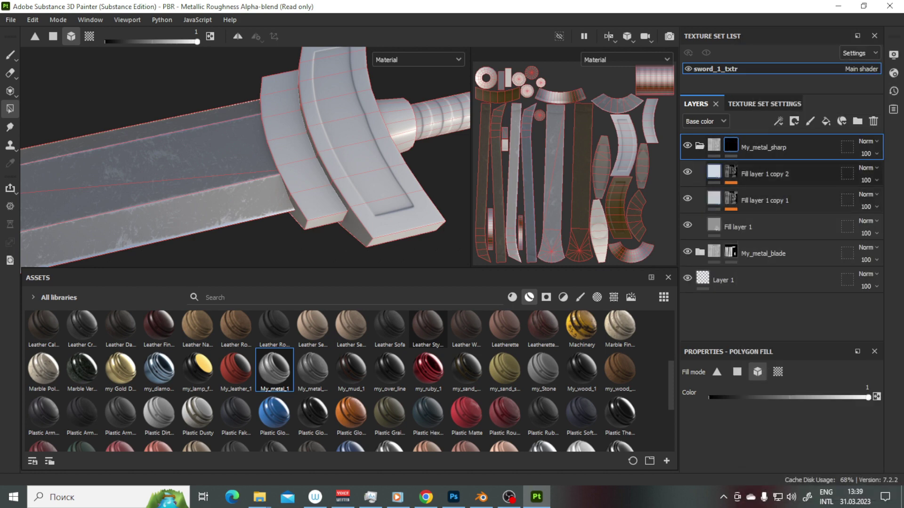
click(758, 173)
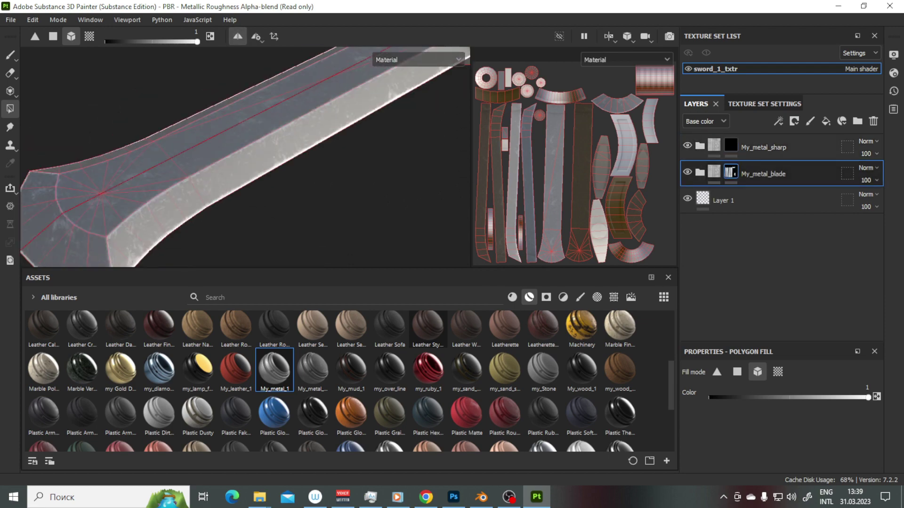
Symmetry-fill the blade's curved end in the mask and remove the Fill layer 1 copy 1 mask.
click(255, 37)
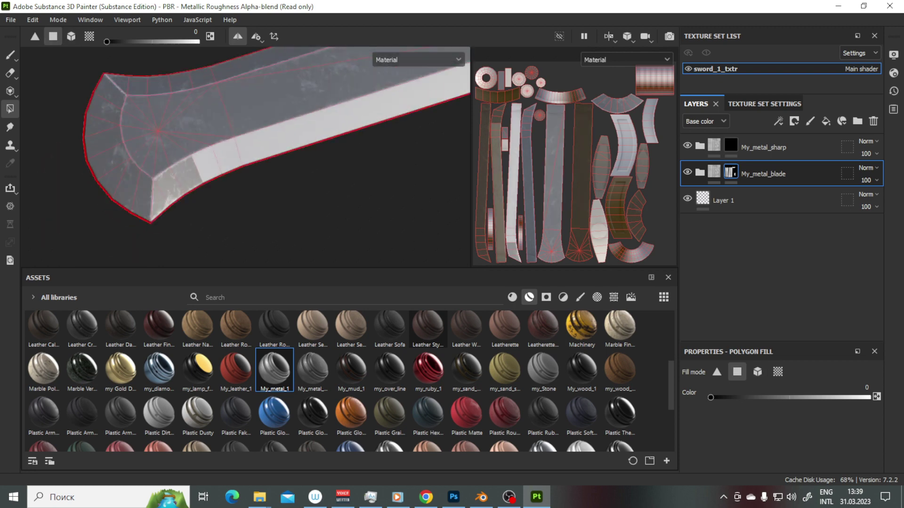
drag(298, 190, 237, 219)
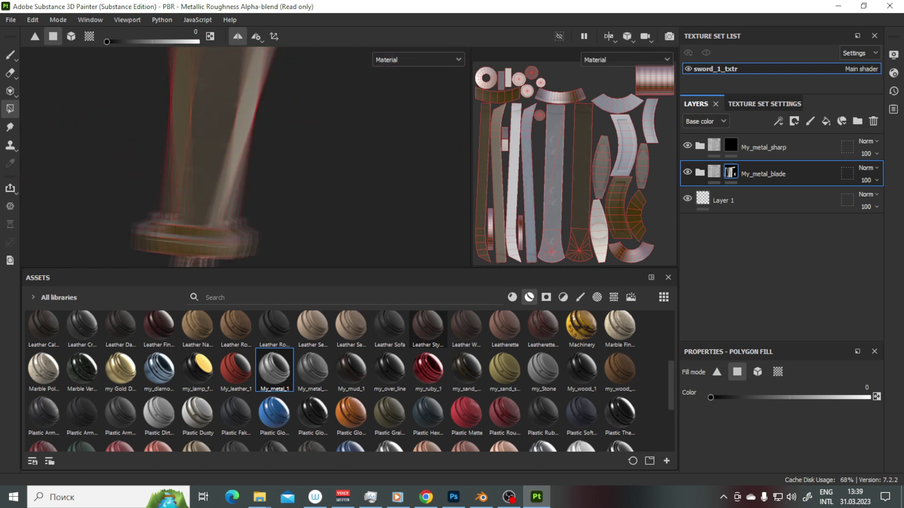
click(762, 147)
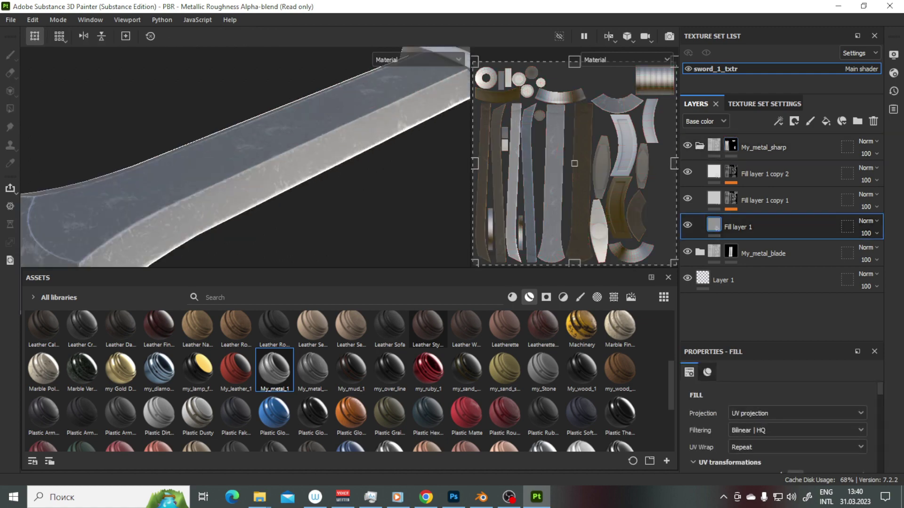
right_click(731, 198)
click(770, 121)
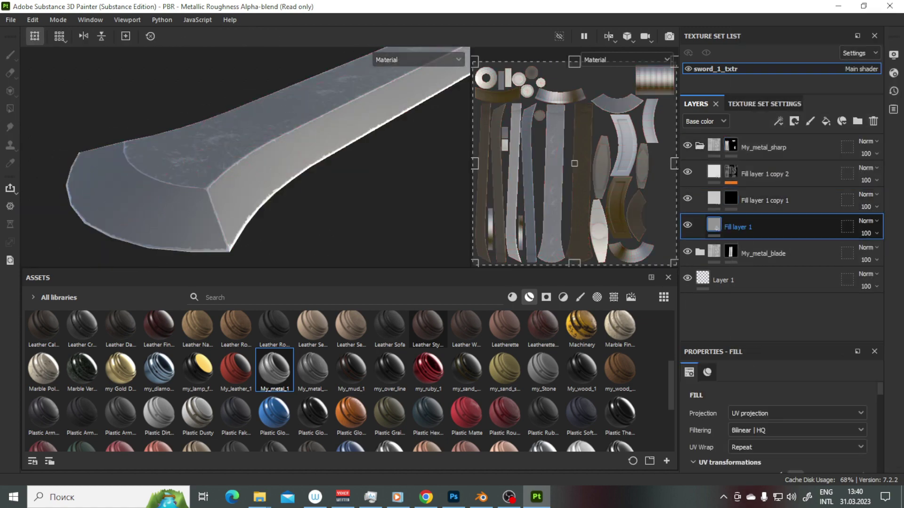
Review Metal Edge Wear and set the sharp-edge fill layer's Height to -0.03.
right_click(731, 198)
click(773, 135)
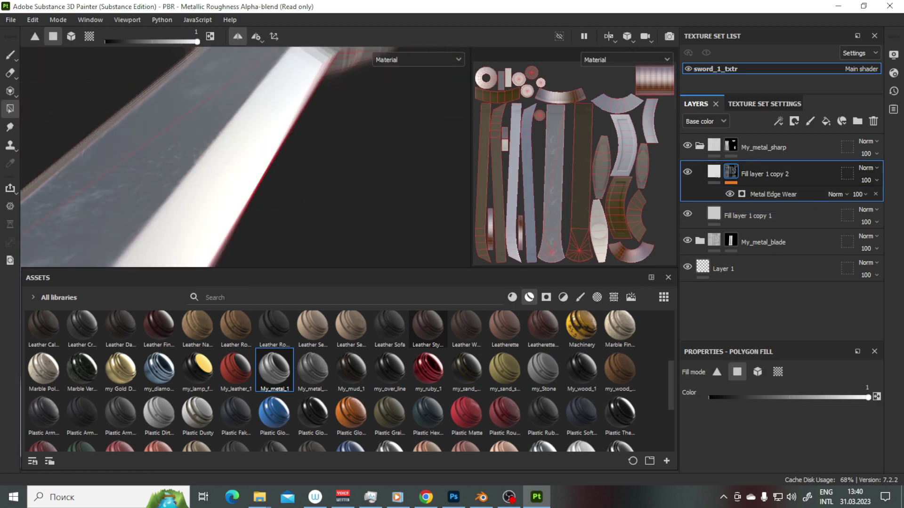
click(773, 194)
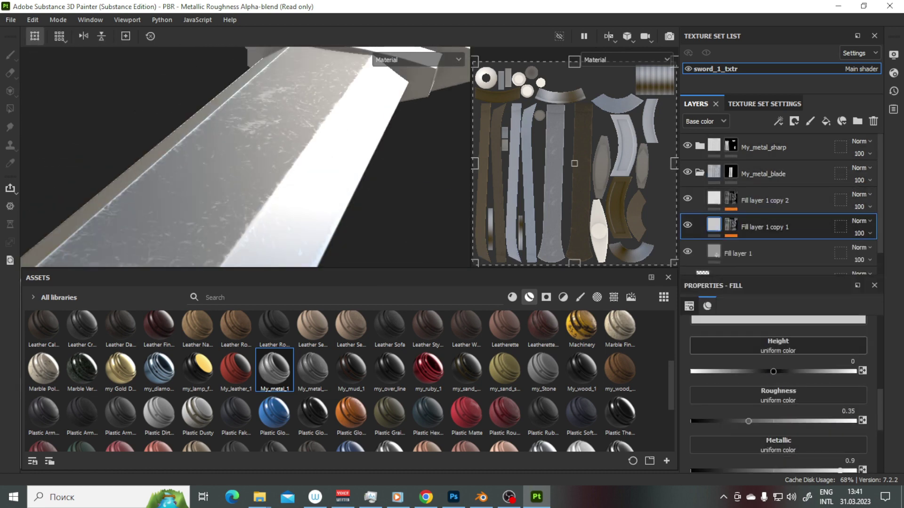
click(847, 361)
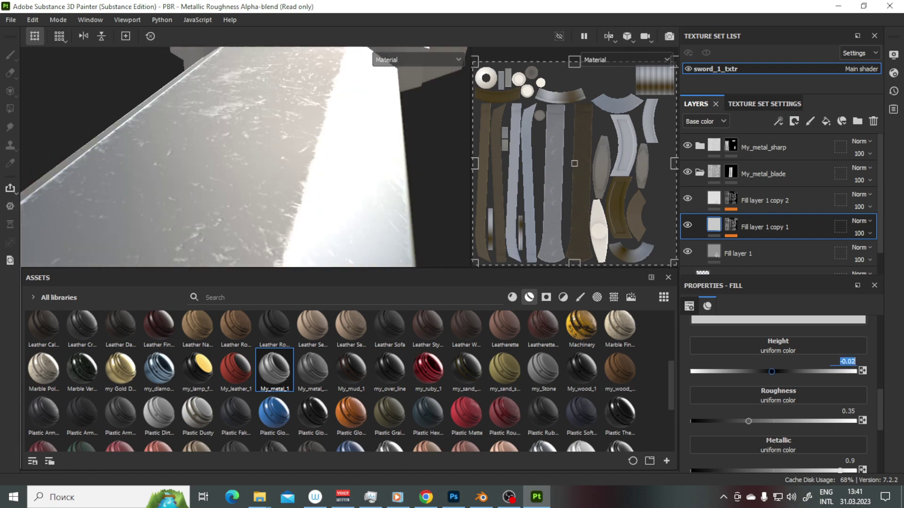
text(-0.03)
key(Return)
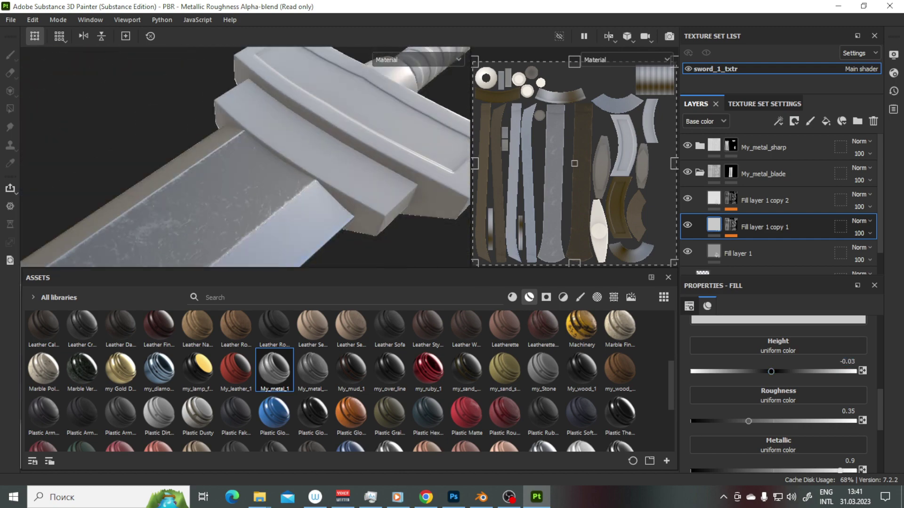
right_click(731, 174)
Duplicate My_metal_blade to the top as My_metal_base with its mask cleared to black.
click(777, 480)
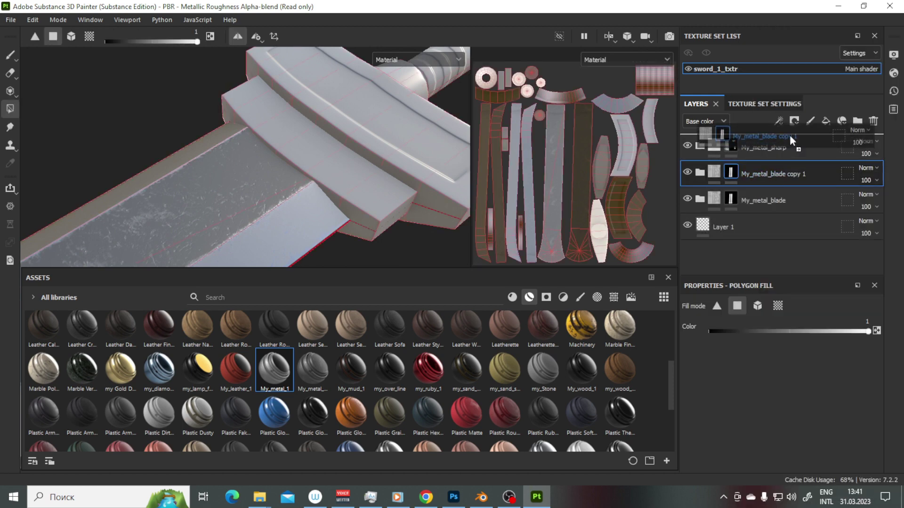
drag(792, 140, 792, 141)
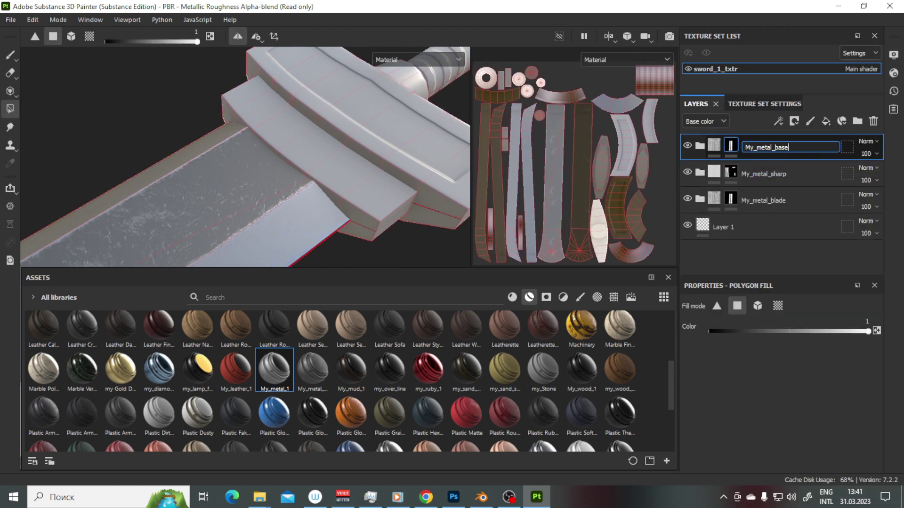
right_click(730, 146)
click(801, 122)
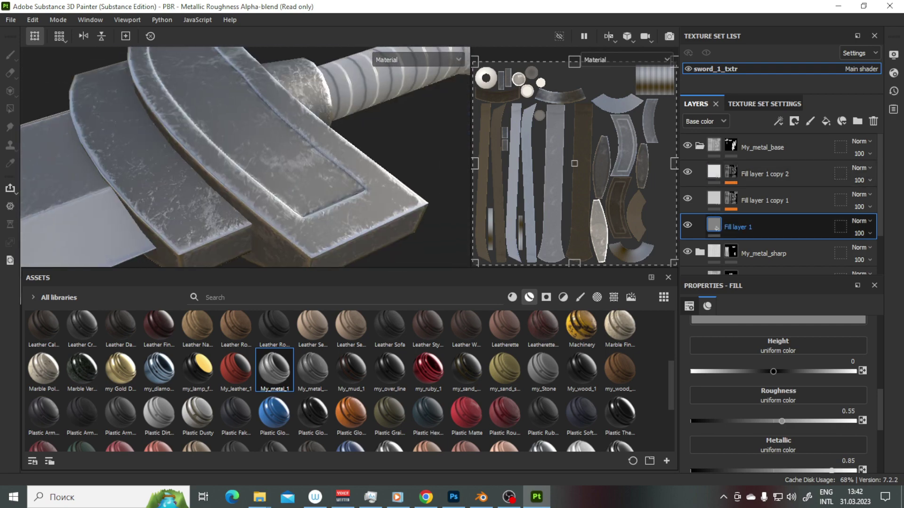
Duplicate Fill layer 1 and give the copy a black mask, then open its fill colour.
right_click(753, 227)
click(781, 329)
click(794, 121)
click(818, 150)
click(713, 224)
click(778, 320)
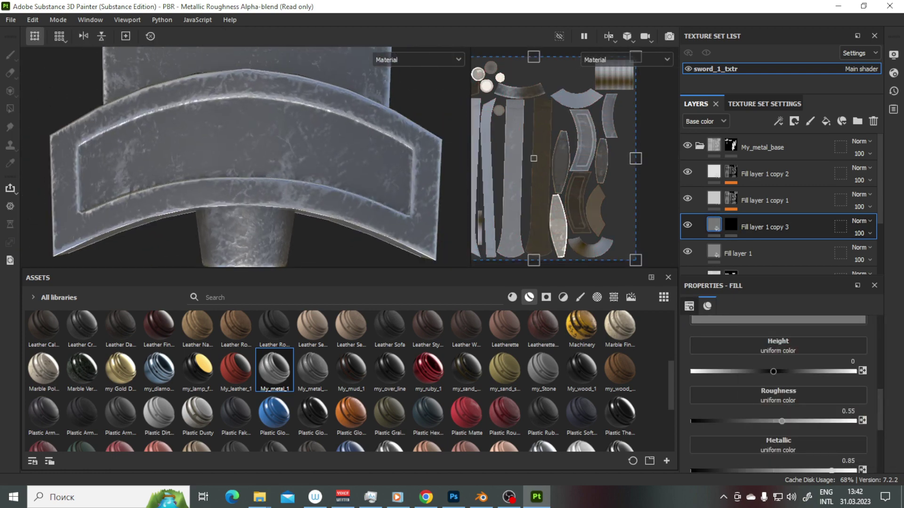
Save the sword project into the sword_1 folder.
key(4)
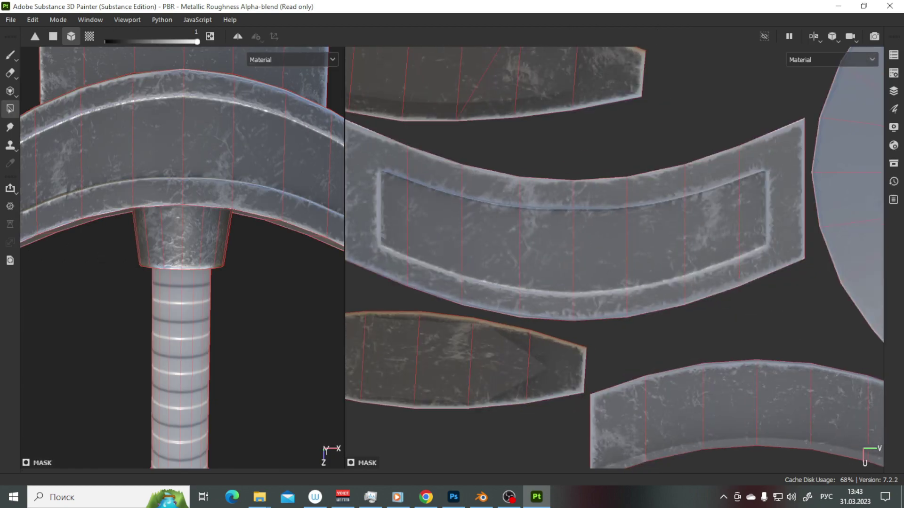
key(1)
key(Tab)
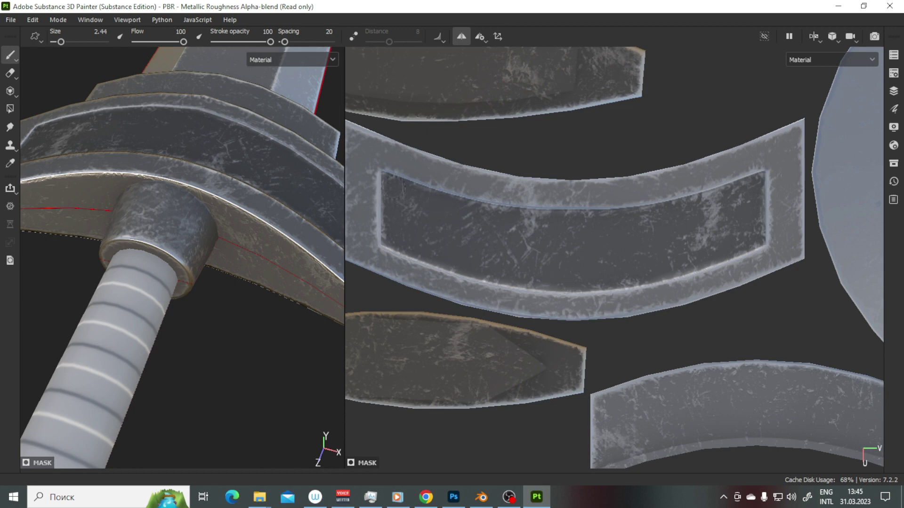
key(ctrl+s)
click(274, 46)
scroll(down, 3)
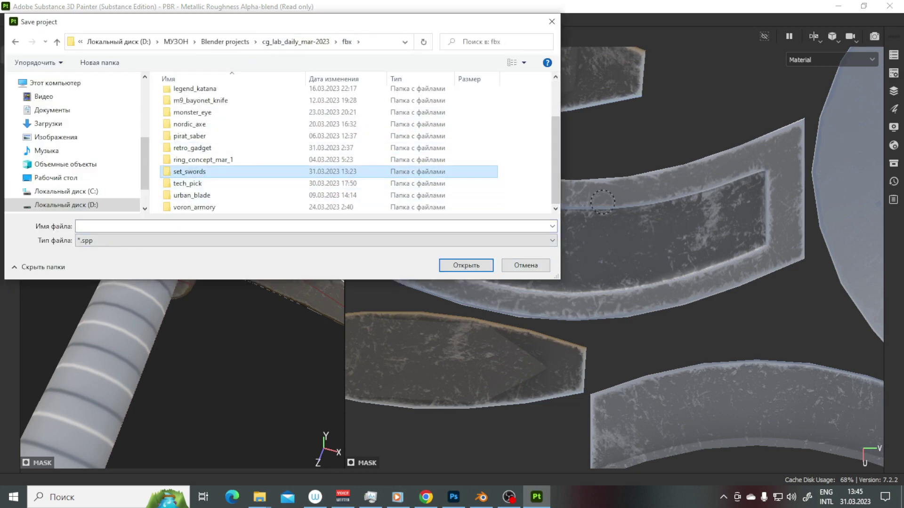
key(Return)
text(sword_1)
key(Return)
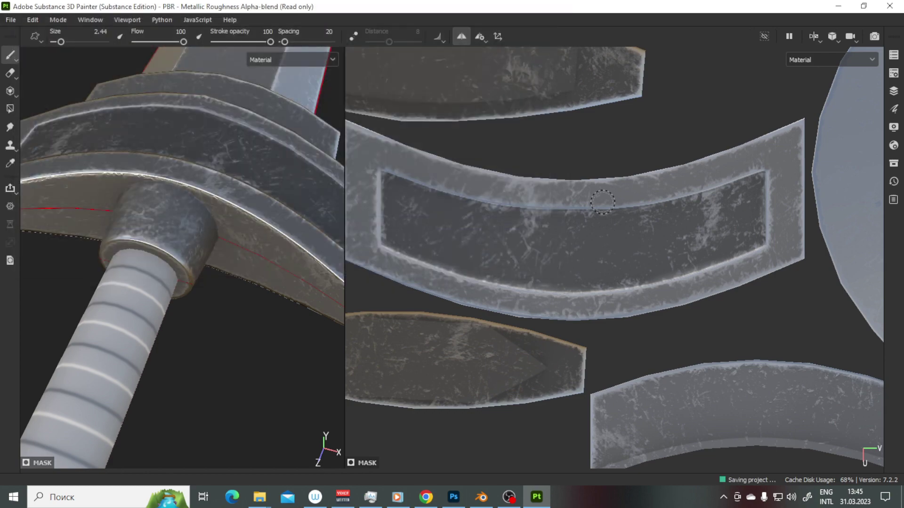
Select the Metal Edge Wear generator on Fill layer 1 copy 1 inside My_metal_base.
key(Tab)
scroll(down, 3)
click(730, 145)
scroll(up, 3)
scroll(up, 3)
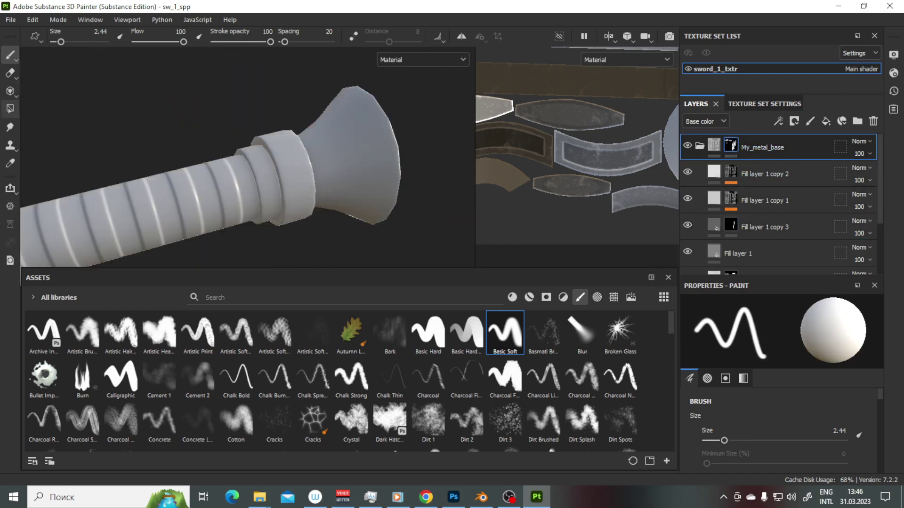
key(4)
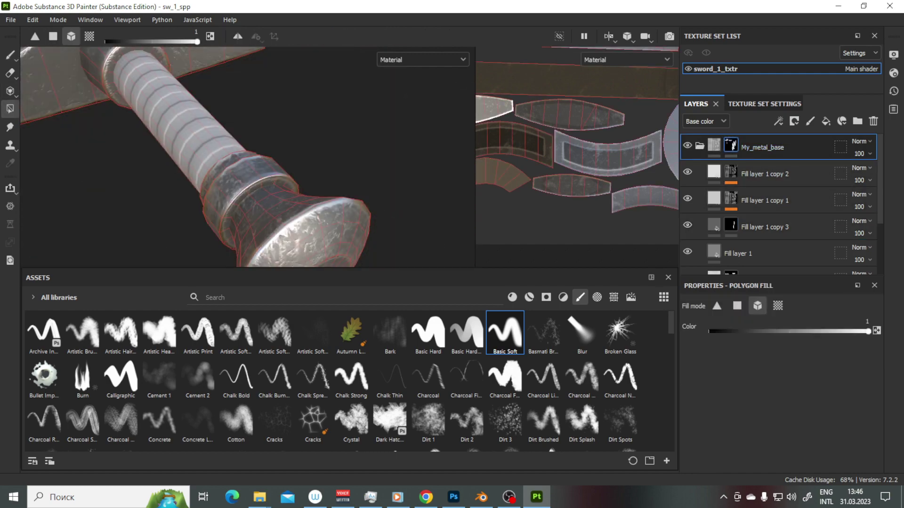
drag(235, 155, 142, 155)
click(731, 197)
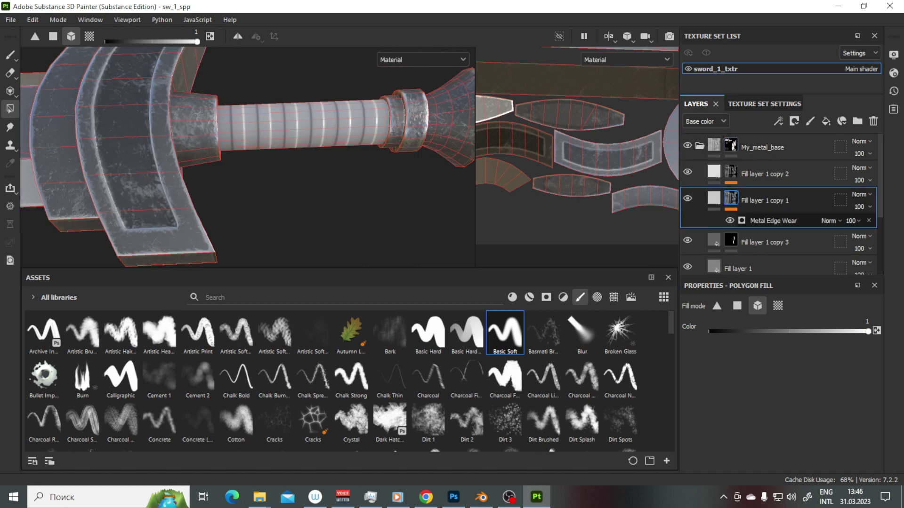
click(773, 221)
Lower the edge Wear Contrast to about 0.16 and save the project again.
drag(178, 90, 235, 141)
drag(746, 334, 725, 334)
drag(235, 155, 211, 141)
click(700, 146)
key(ctrl+s)
click(529, 297)
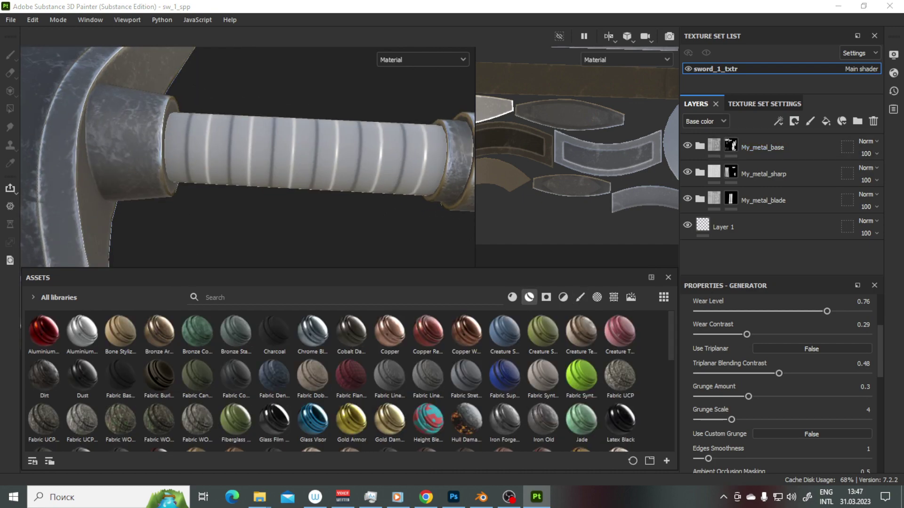
Add the Leather Stylized smart material and polygon-fill its mask onto the grip.
scroll(down, 3)
drag(427, 390, 753, 147)
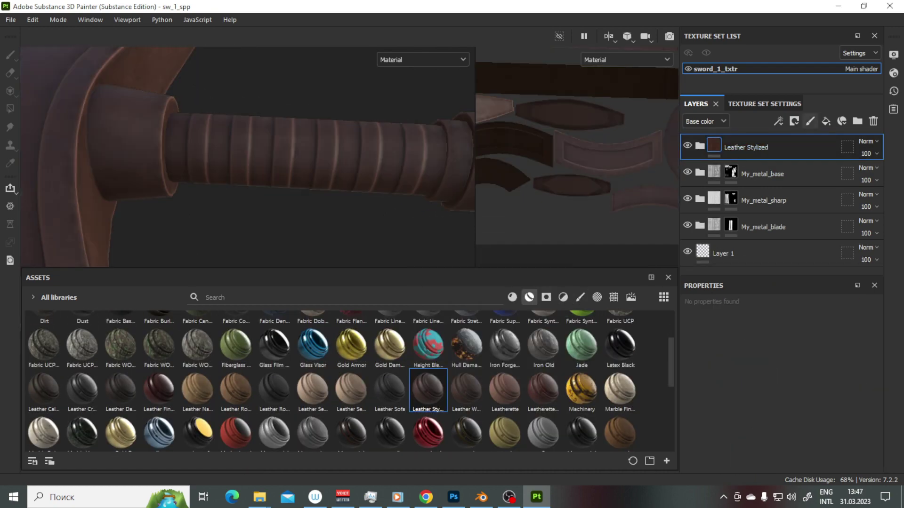
key(4)
click(306, 151)
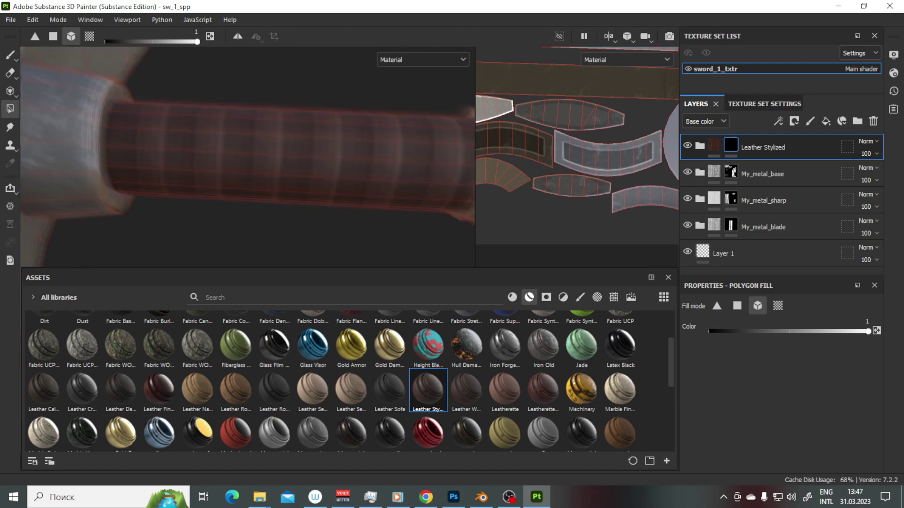
drag(305, 150, 198, 155)
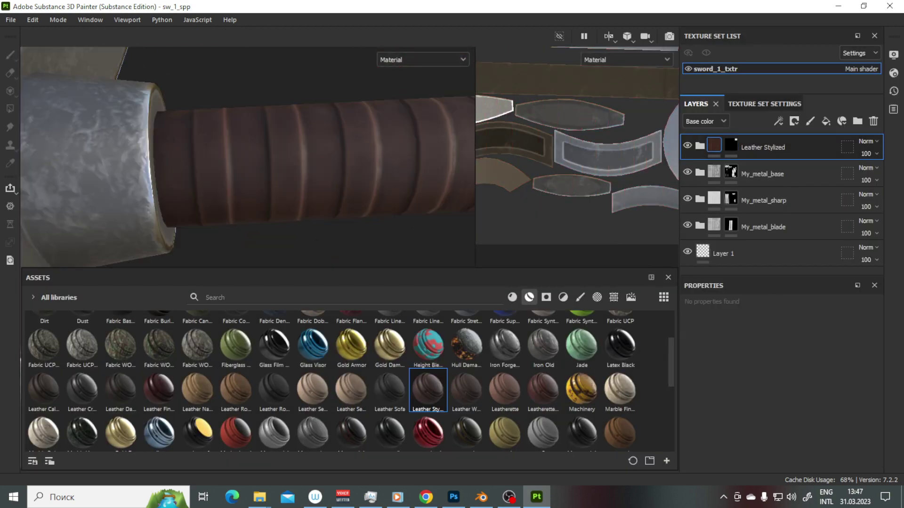
Paint two straight white stripes across the leather in the 2D texture view.
drag(475, 141, 214, 141)
scroll(up, 3)
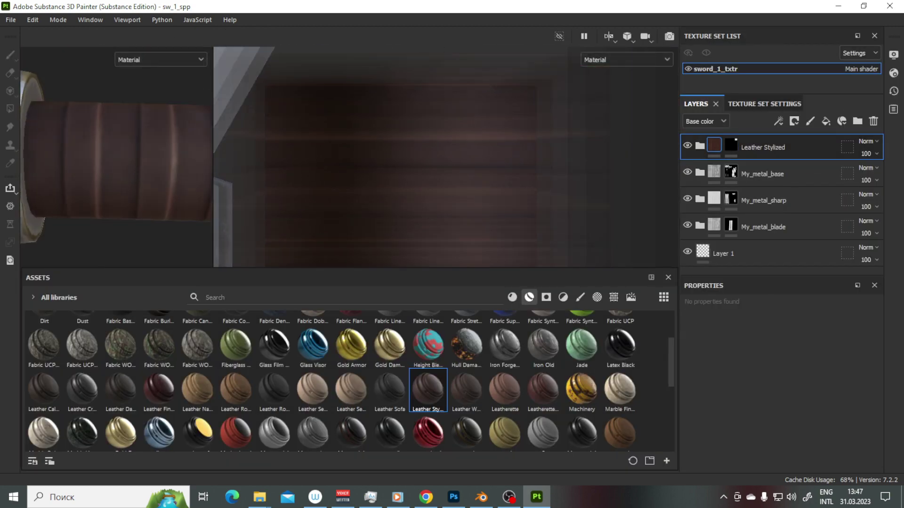
click(731, 145)
key(1)
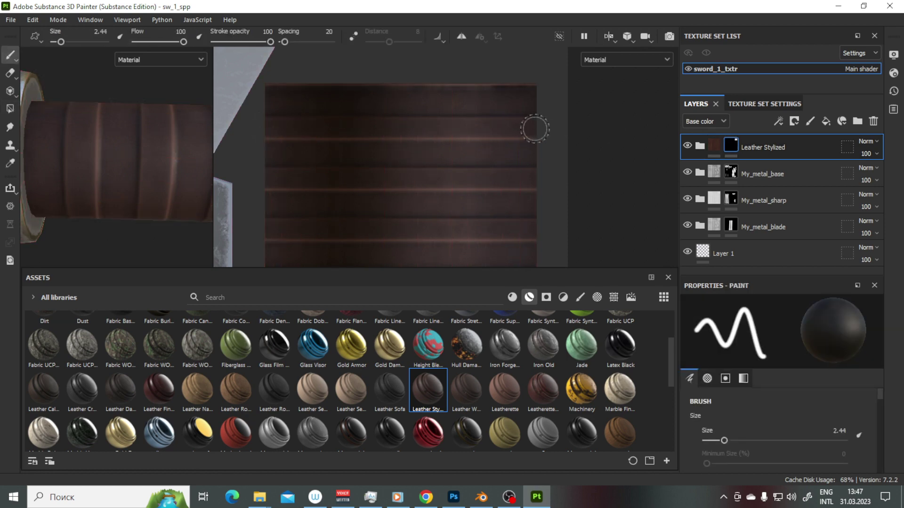
click(240, 128)
drag(561, 132, 548, 109)
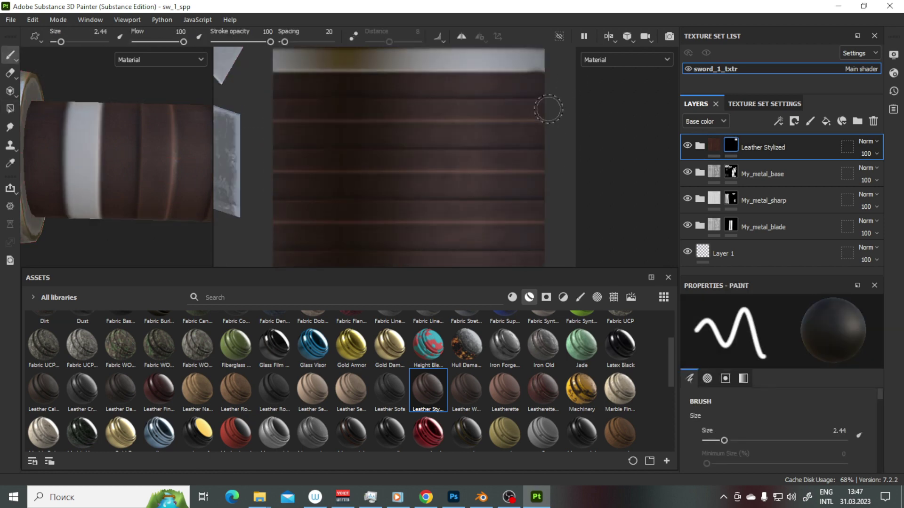
click(261, 109)
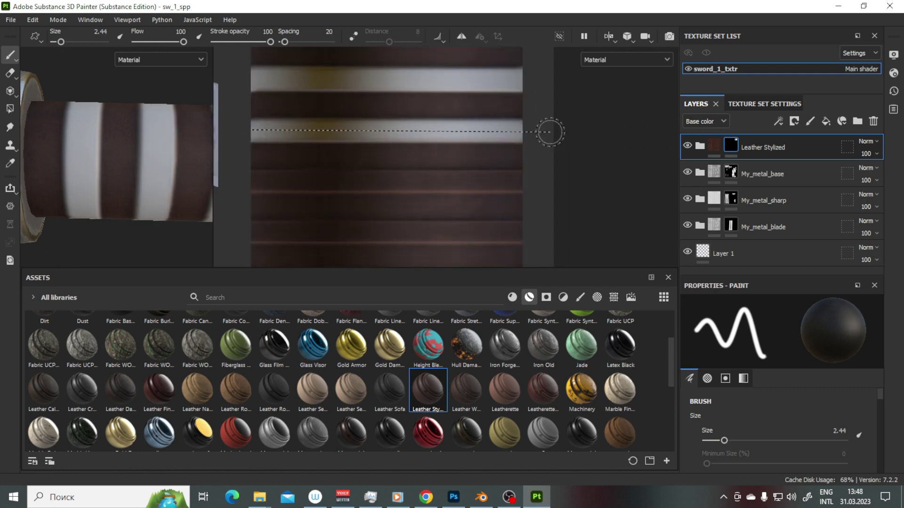
drag(523, 147, 536, 130)
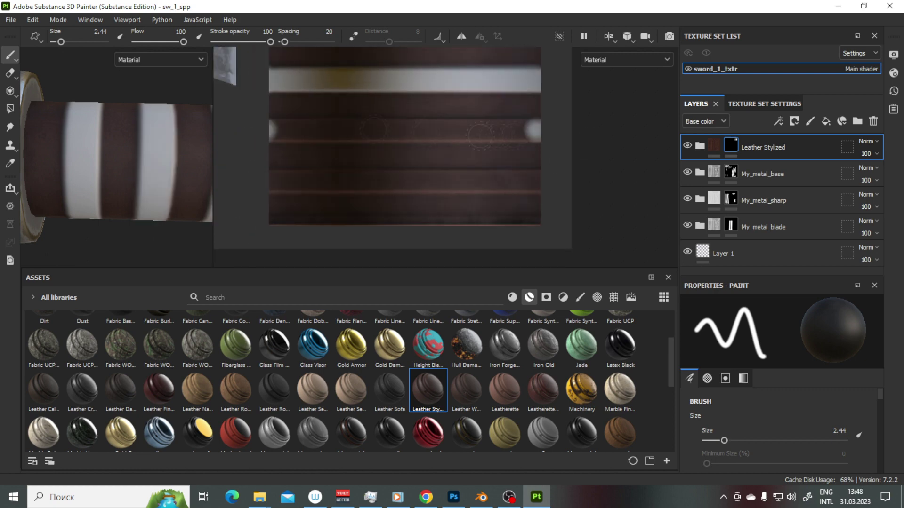
drag(597, 131, 606, 85)
scroll(down, 3)
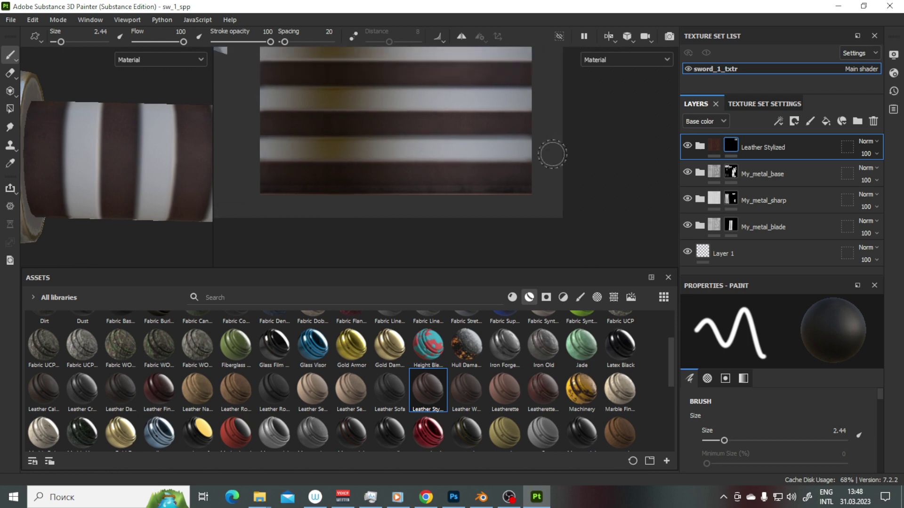
scroll(down, 3)
Check the striped grip in 3D and add Gold Damaged as a new top layer.
drag(213, 141, 548, 141)
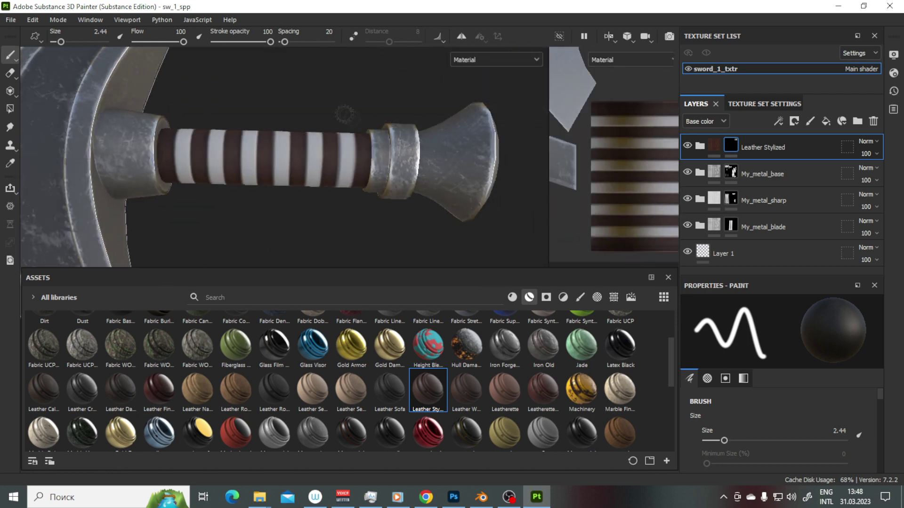
drag(330, 165, 377, 156)
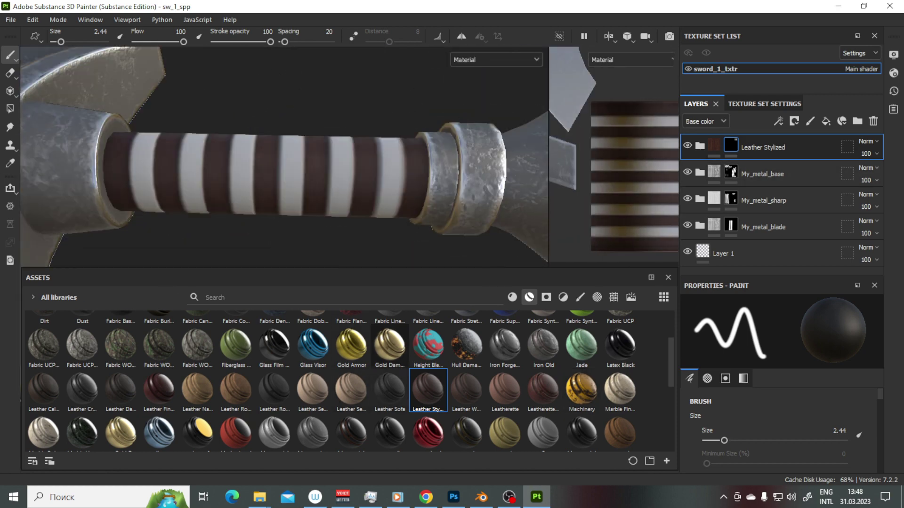
drag(389, 346, 777, 137)
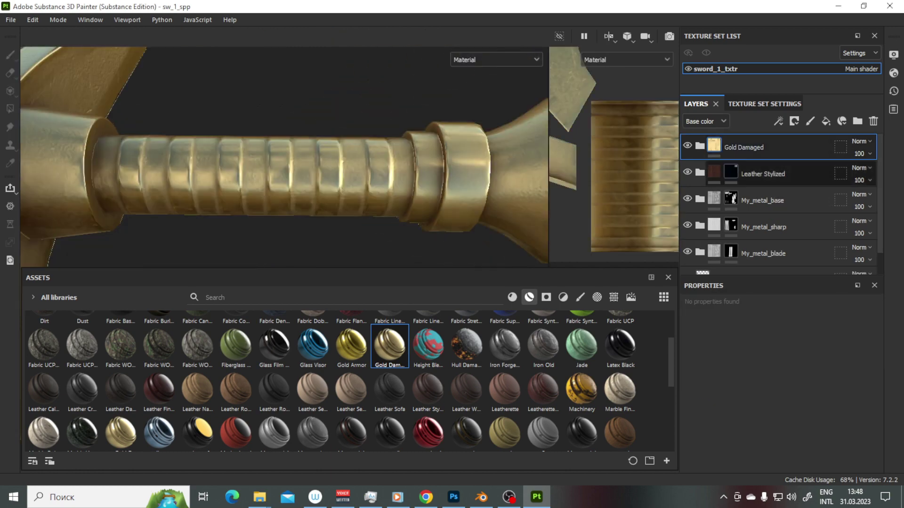
Add a mask with a paint layer to the Gold Damaged layer.
right_click(688, 147)
right_click(736, 147)
click(778, 326)
right_click(732, 327)
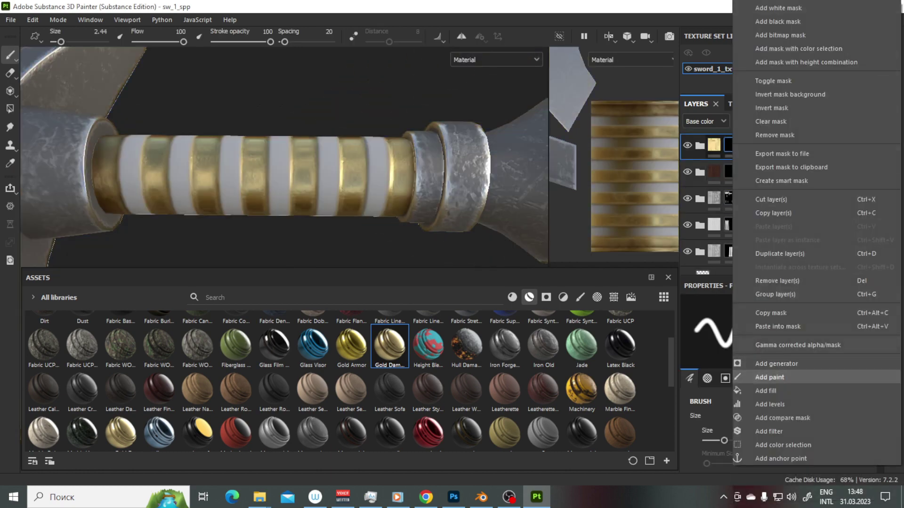
click(770, 377)
Try a Blur filter on the Leather Stylized mask, then remove that mask.
click(729, 187)
right_click(729, 187)
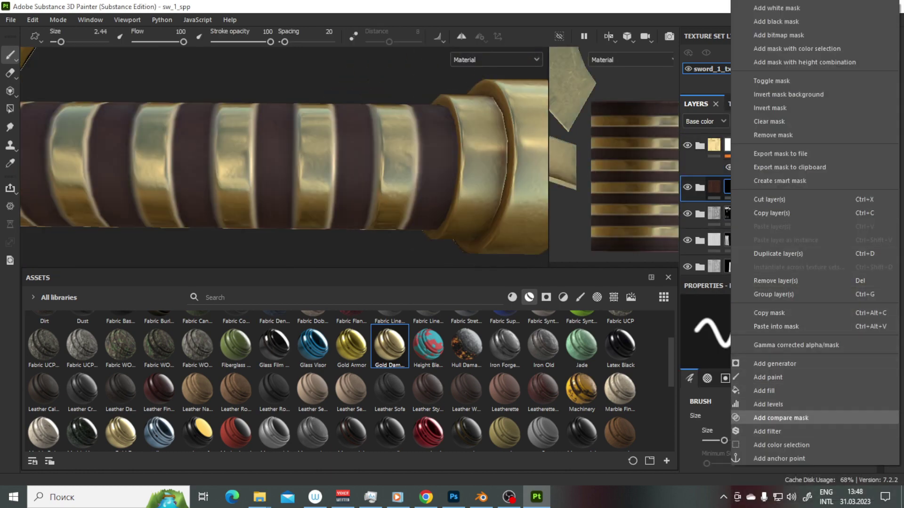
click(767, 432)
click(758, 359)
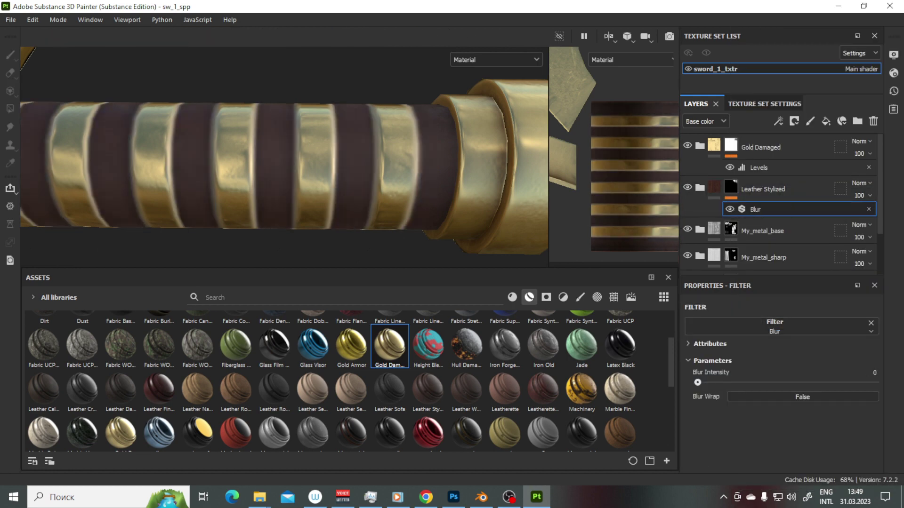
drag(283, 165, 289, 167)
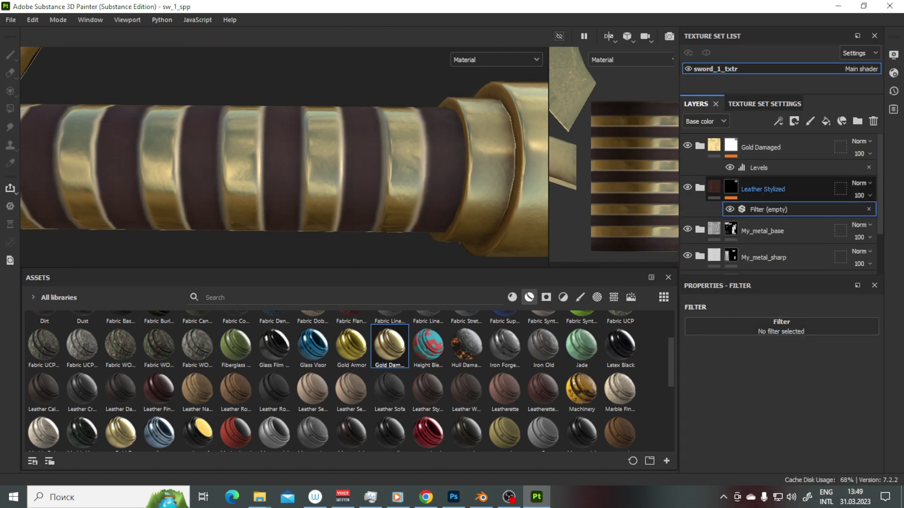
right_click(731, 187)
click(734, 133)
drag(282, 165, 329, 141)
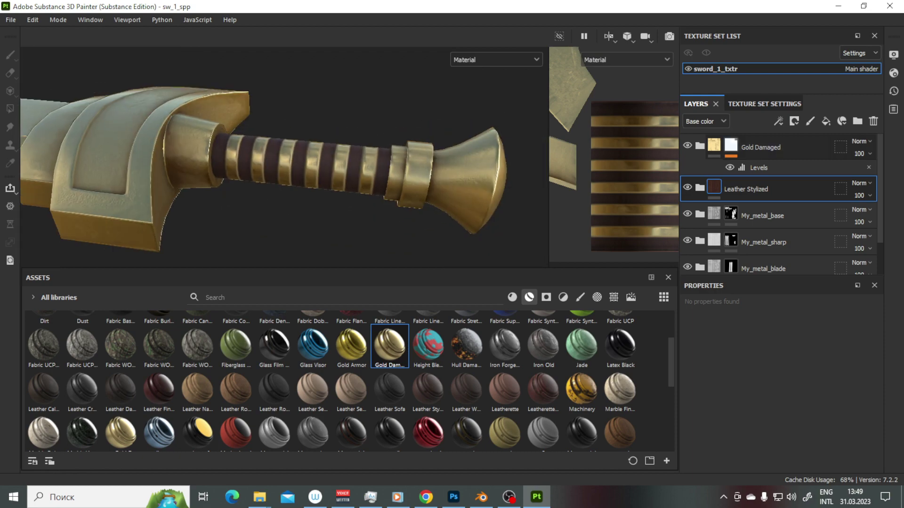
Give Leather Stylized a black mask and polygon-fill the pommel into the Gold Damaged mask.
click(730, 145)
key(4)
scroll(up, 3)
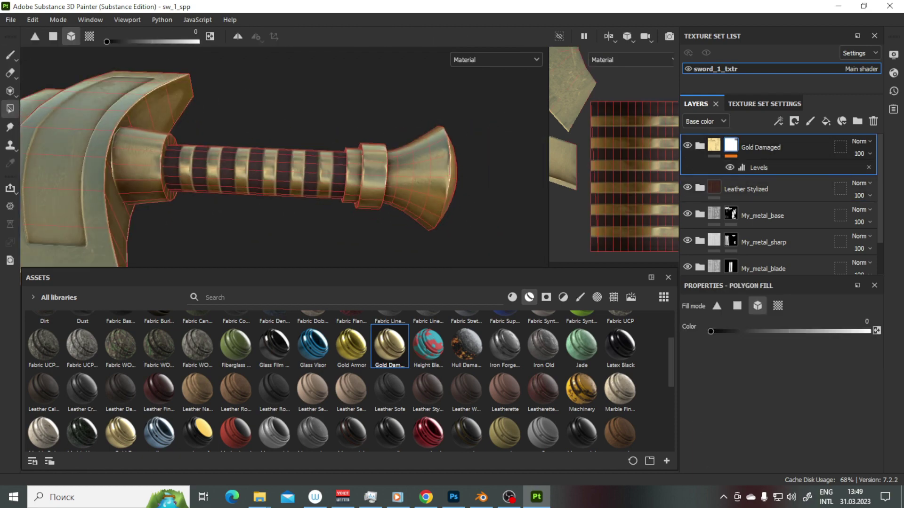
scroll(up, 3)
scroll(up, 3)
click(745, 189)
click(794, 121)
click(810, 91)
click(731, 145)
click(438, 156)
Open the Base color picker of the gold fill layer.
scroll(down, 3)
scroll(down, 3)
scroll(down, 3)
drag(283, 156, 330, 141)
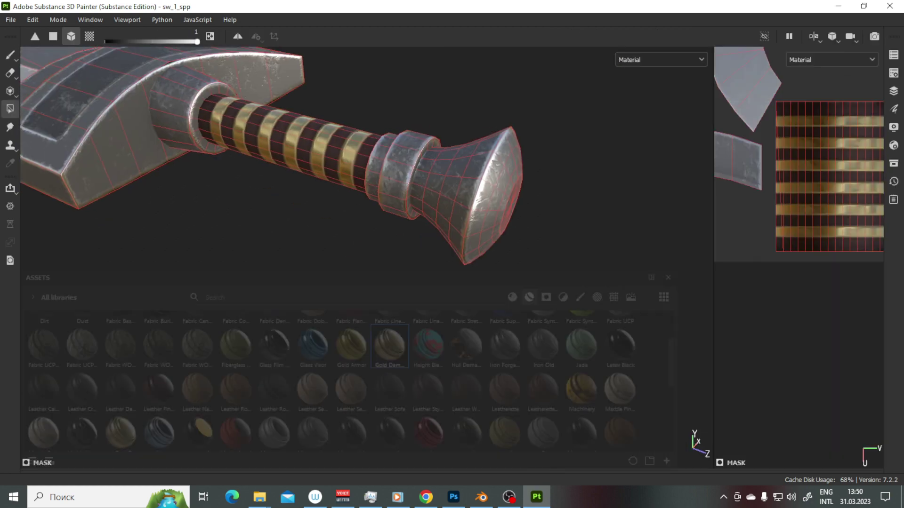
click(778, 320)
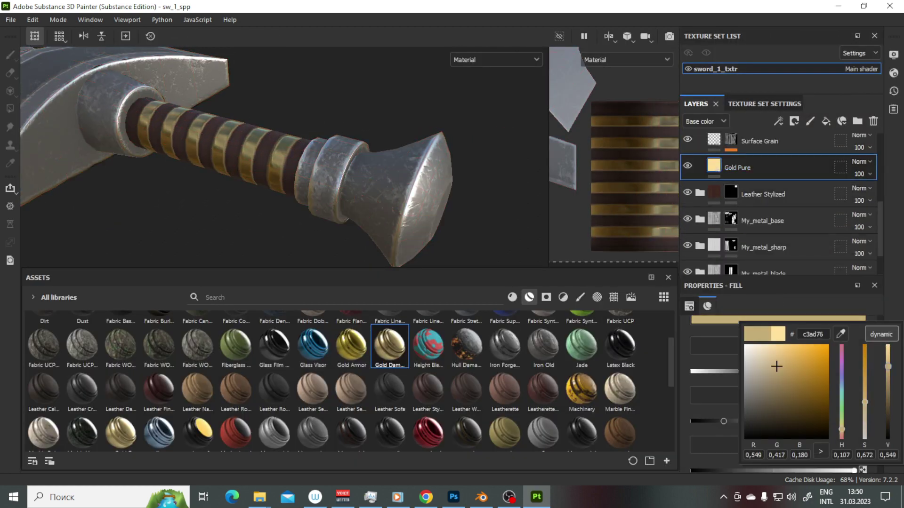
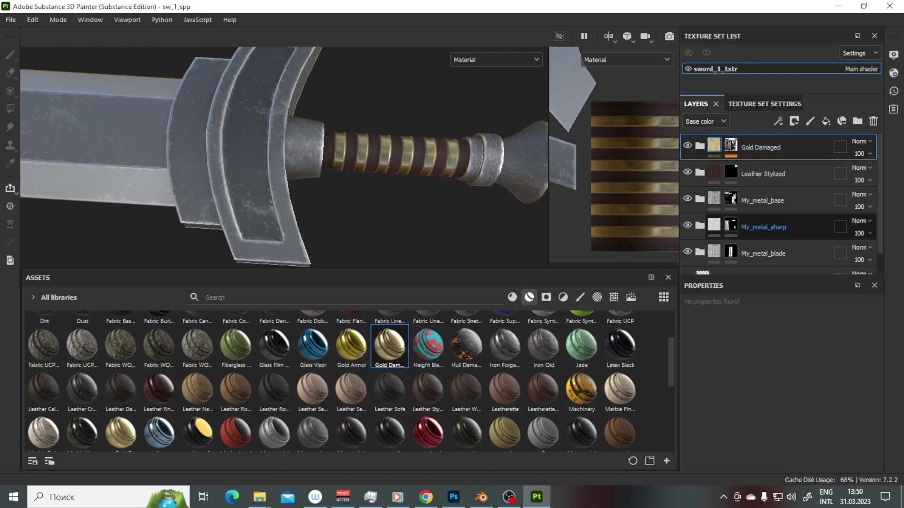
Duplicate the My_metal_sharp layer, group the copy into a new folder, and copy the original's mask.
click(762, 202)
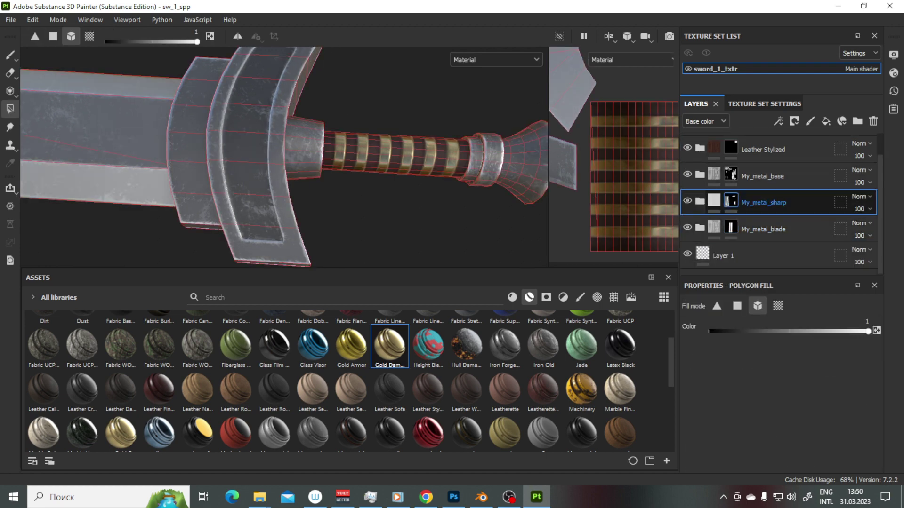
right_click(763, 202)
click(753, 252)
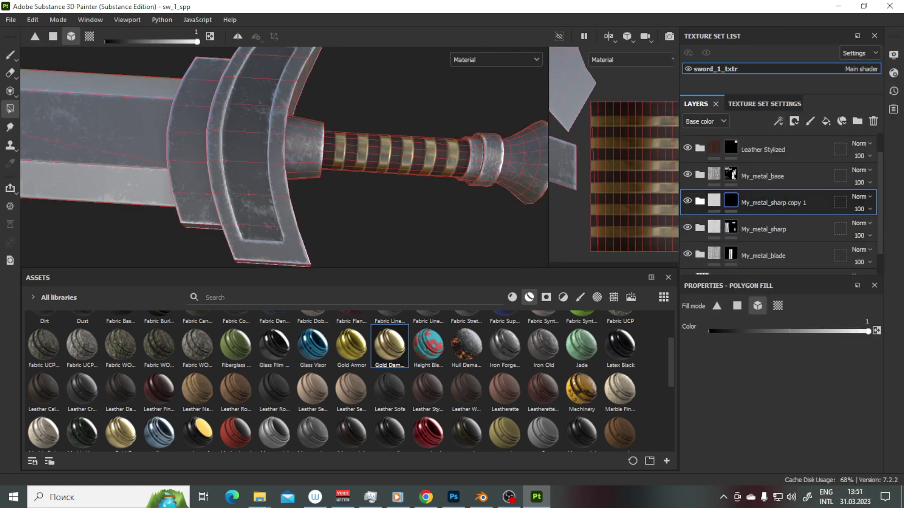
click(857, 121)
right_click(753, 229)
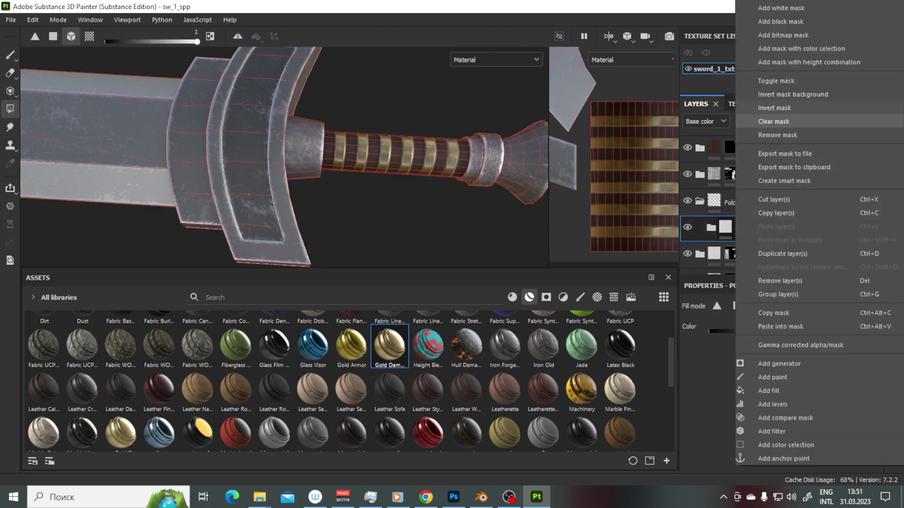
key(Escape)
click(794, 121)
click(829, 137)
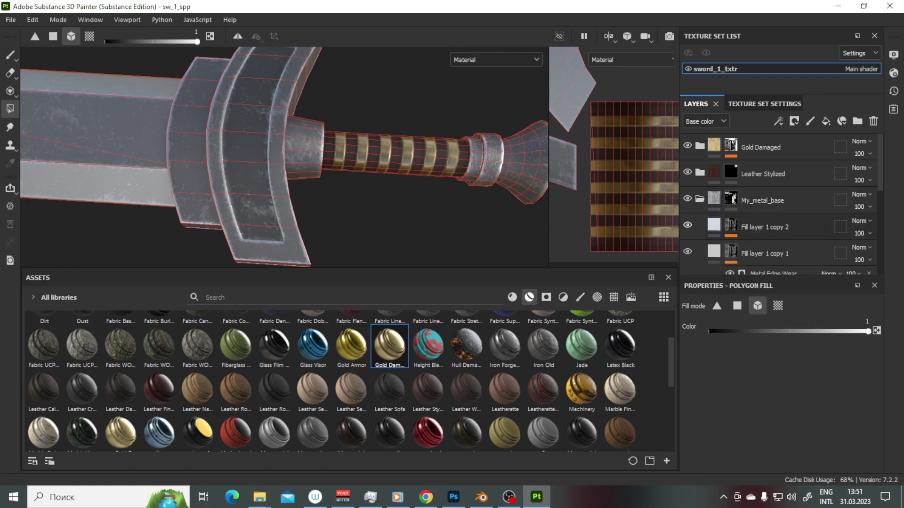
Paste the copied mask onto Folder 1.
scroll(down, 3)
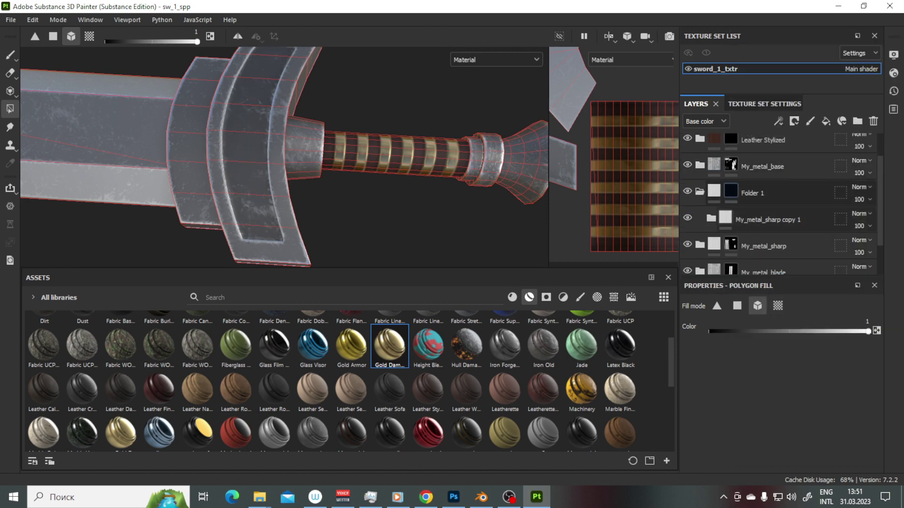
right_click(731, 192)
click(777, 327)
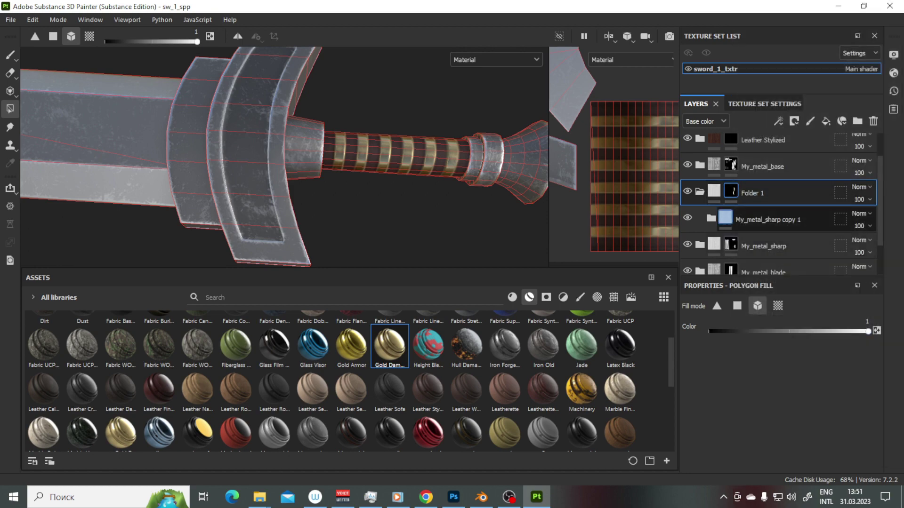
right_click(741, 218)
key(Escape)
scroll(up, 3)
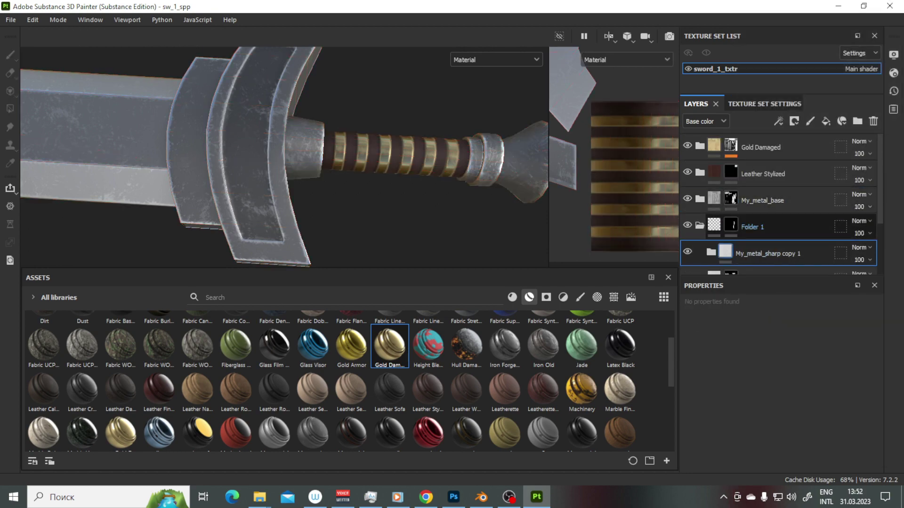
drag(753, 224, 753, 191)
drag(282, 155, 377, 141)
Add a black mask to My_metal_sharp copy 1, select it, and set up brush painting near the guard.
right_click(772, 227)
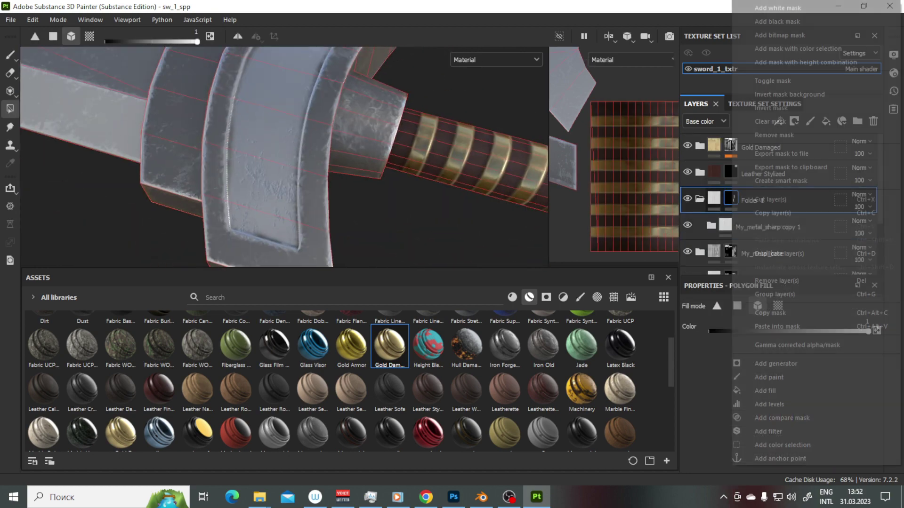
click(776, 28)
click(711, 225)
scroll(down, 3)
click(763, 212)
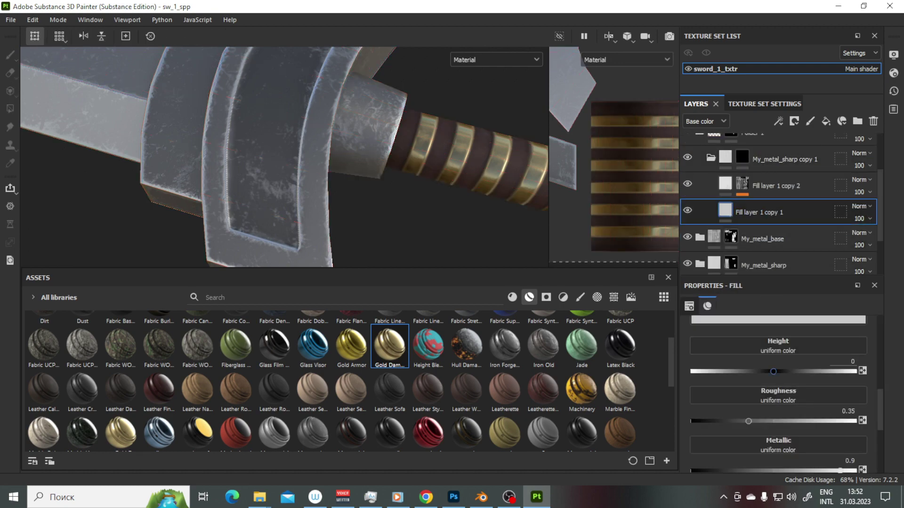
click(742, 156)
key(4)
drag(283, 155, 329, 117)
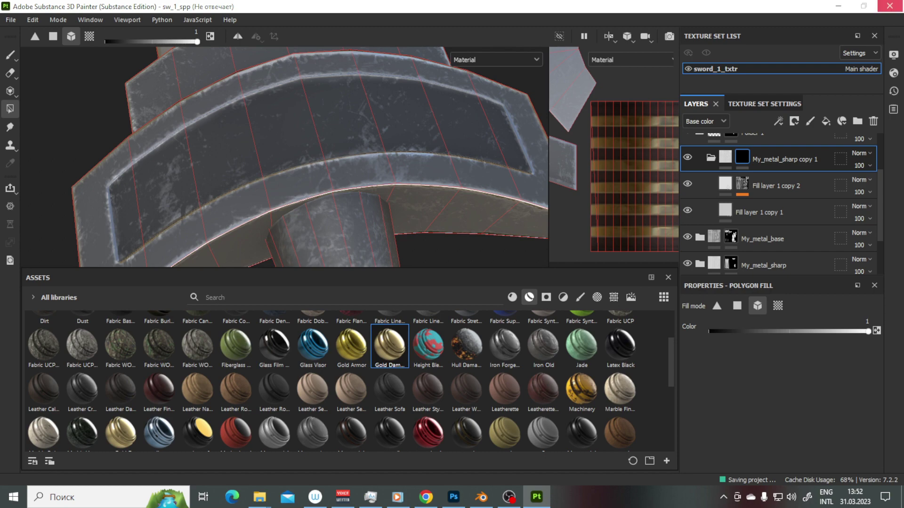
key(1)
drag(282, 156, 292, 165)
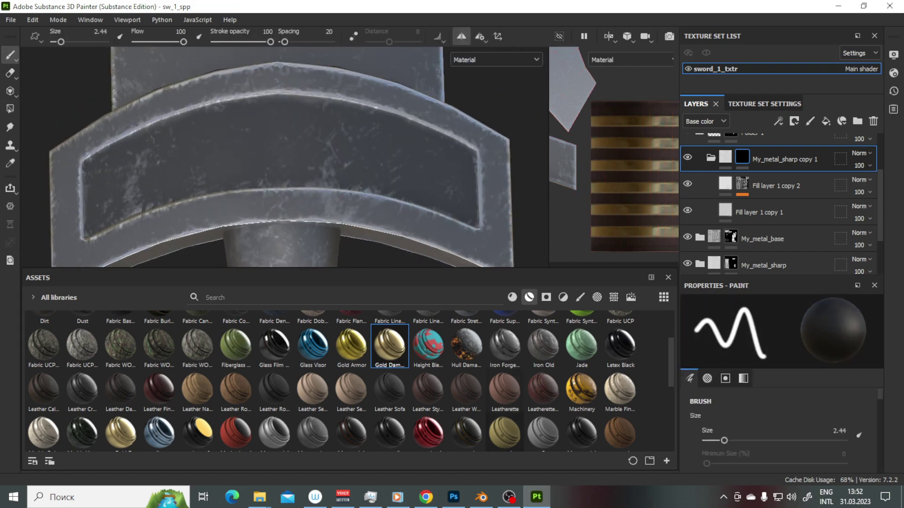
Choose a basic brush with the Celtic Round alpha as its stamp.
click(580, 297)
click(427, 329)
click(597, 297)
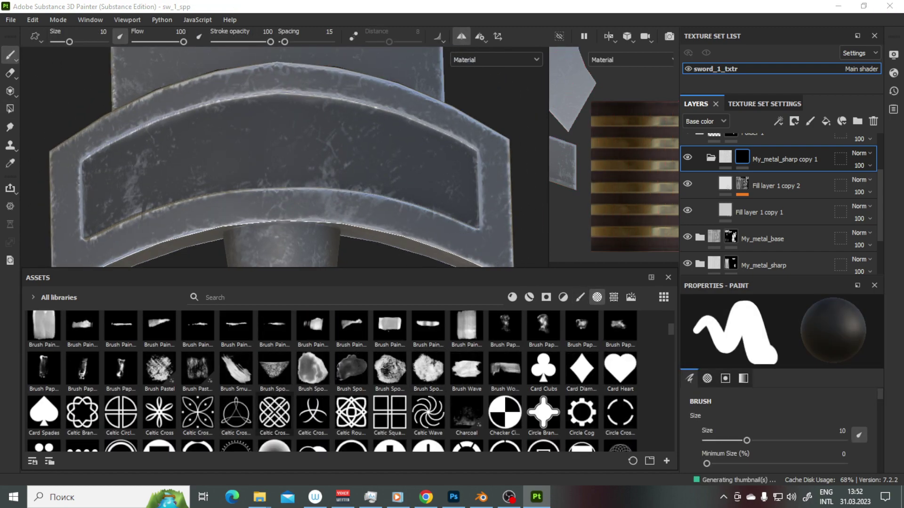
drag(283, 155, 297, 160)
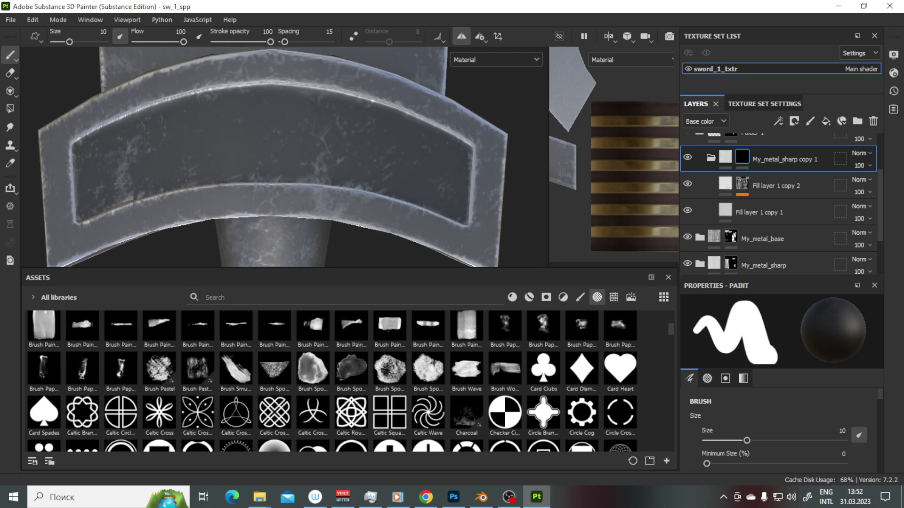
click(350, 412)
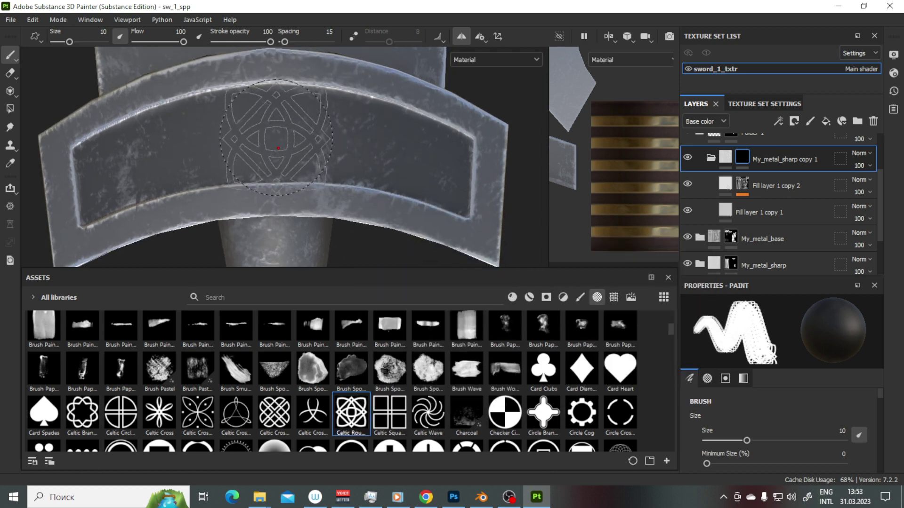
Stamp the Celtic Round knot onto the centre of the guard, redoing it at a better size.
click(279, 144)
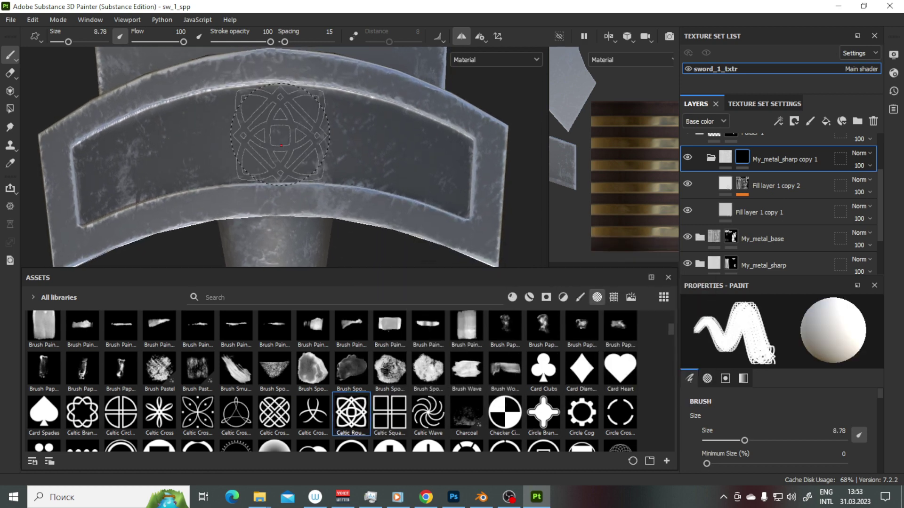
drag(275, 146, 285, 139)
key(ctrl+z)
drag(285, 139, 285, 131)
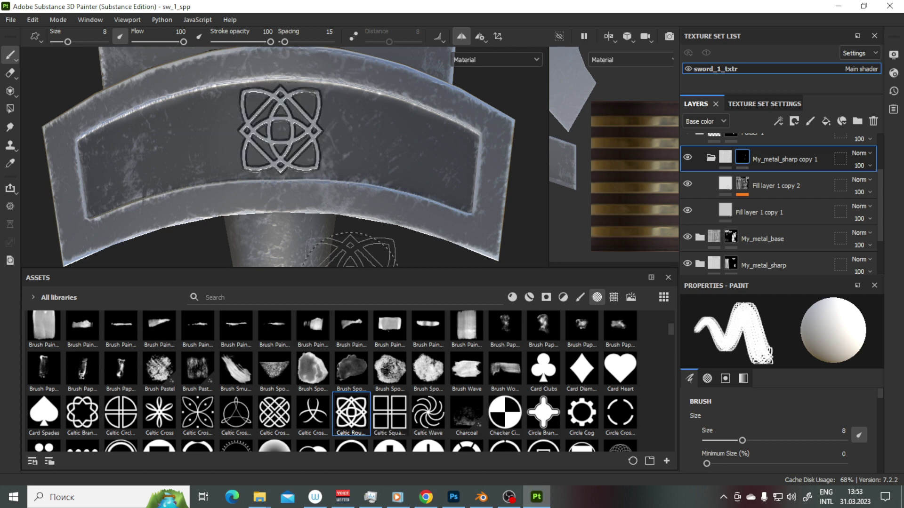
drag(364, 177, 365, 180)
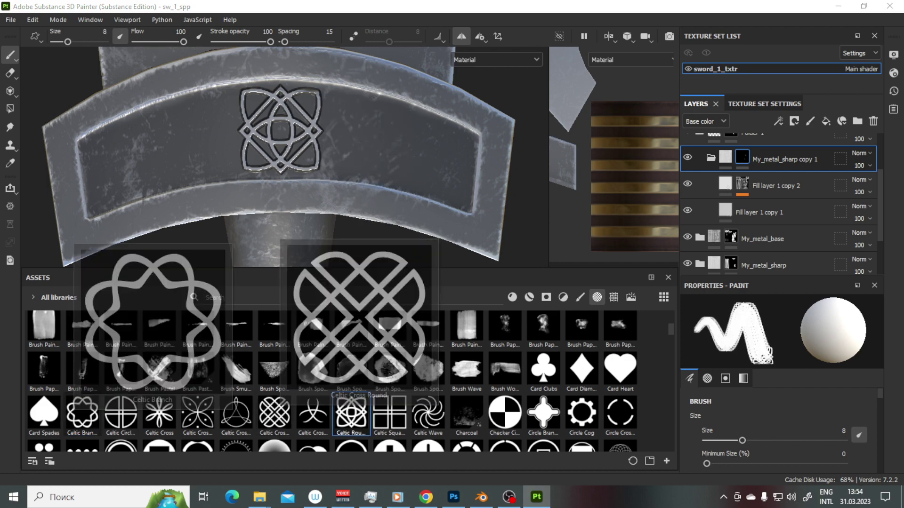
scroll(down, 3)
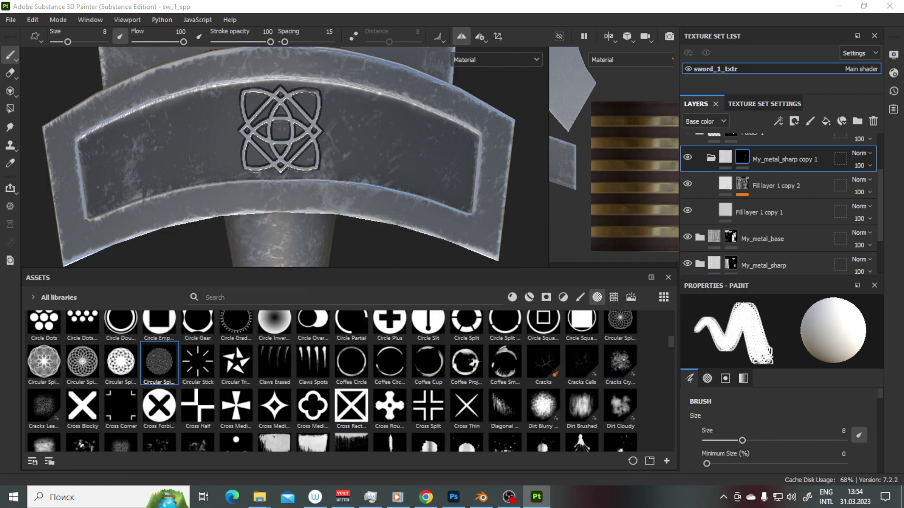
scroll(down, 3)
scroll(down, 3)
scroll(down, 3)
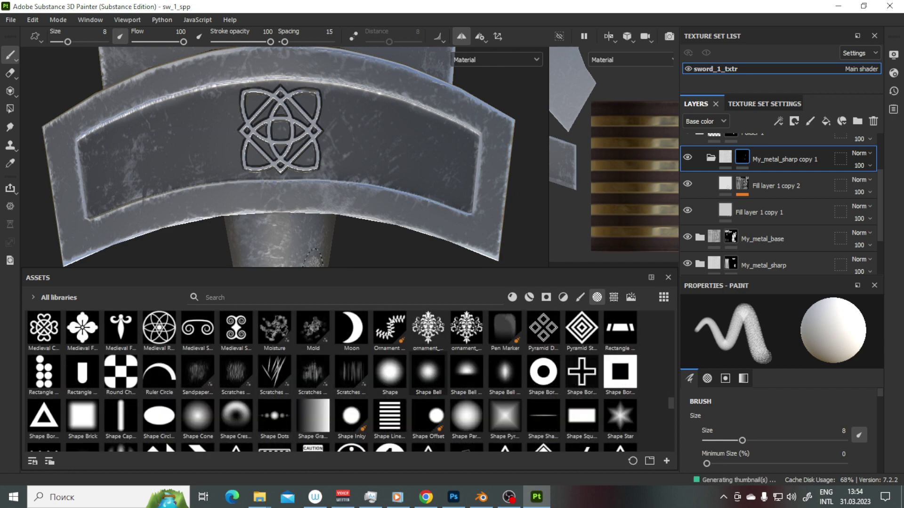
scroll(down, 3)
scroll(down, 3)
scroll(up, 3)
mouse_move(159, 414)
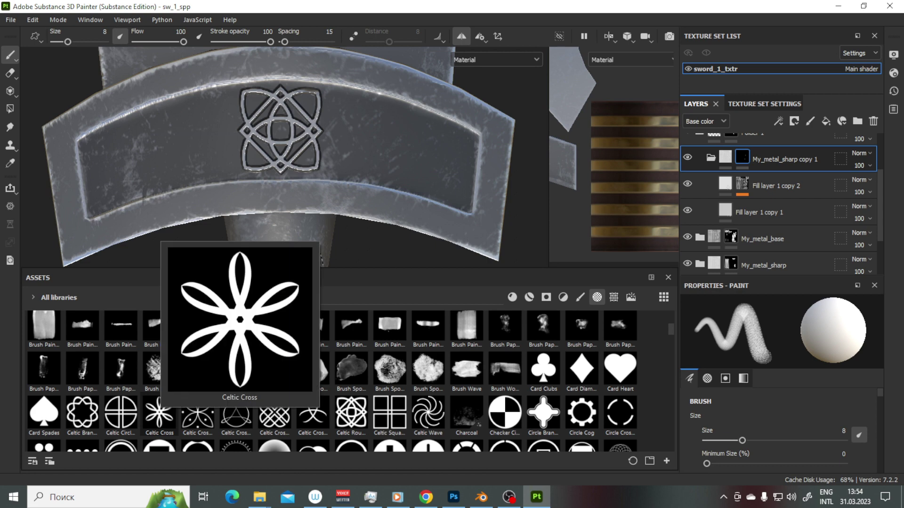
Stamp another Celtic knot alpha onto the sides of the guard.
click(82, 412)
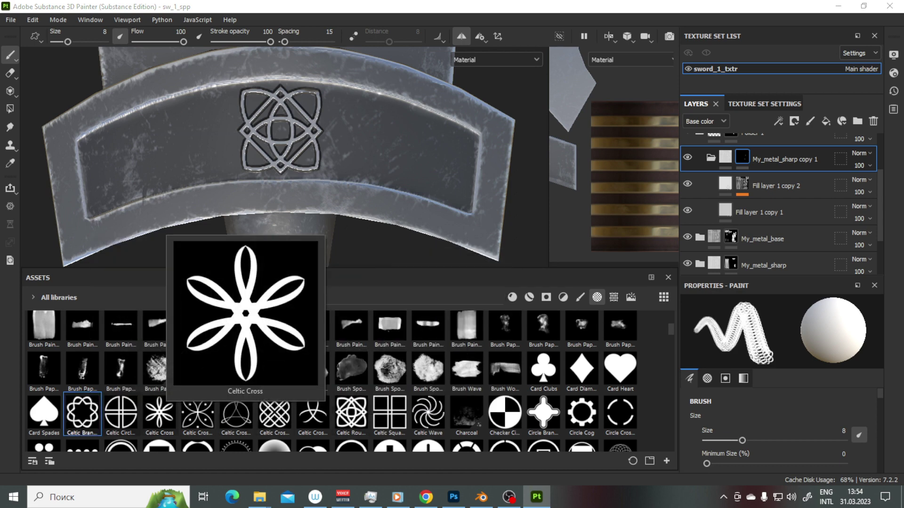
drag(340, 186, 334, 186)
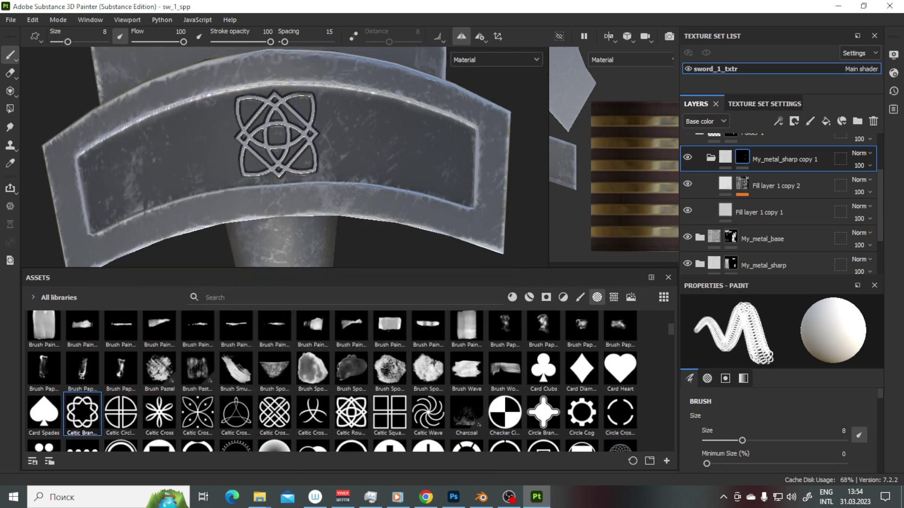
drag(403, 201, 389, 187)
drag(424, 214, 404, 212)
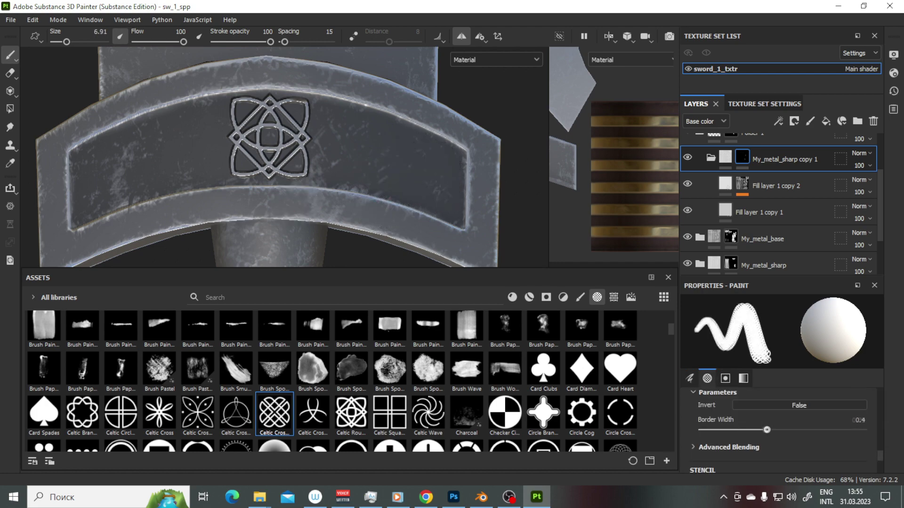
drag(400, 187, 339, 151)
Switch the stamp alpha to Circle Gear.
click(544, 411)
scroll(down, 3)
scroll(up, 3)
scroll(up, 3)
scroll(down, 3)
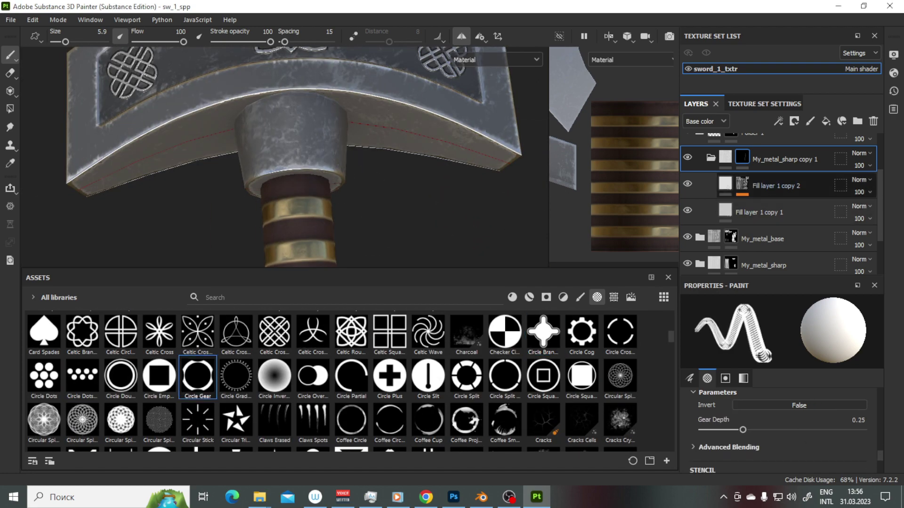
scroll(up, 3)
right_click(736, 225)
Create My_metal_sharp copy 2 and move it out of Folder 1 to sit above it.
key(Escape)
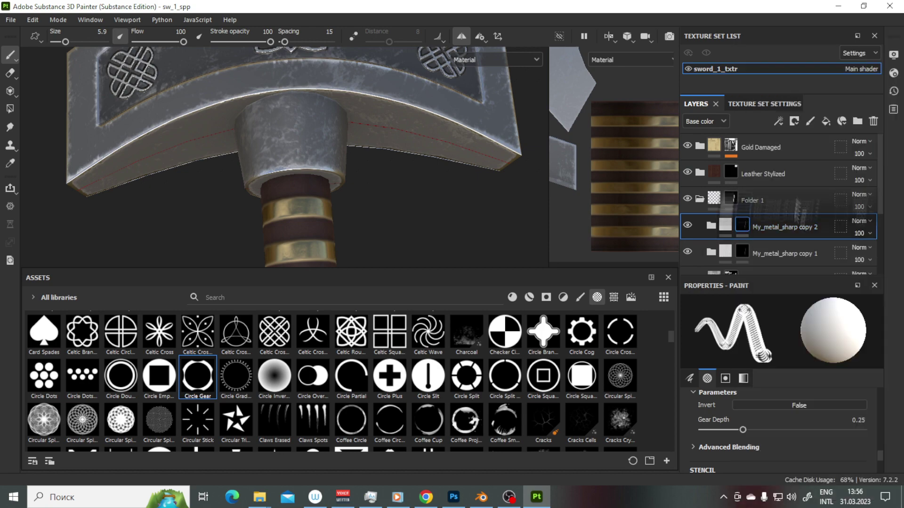
right_click(752, 201)
key(Escape)
click(752, 200)
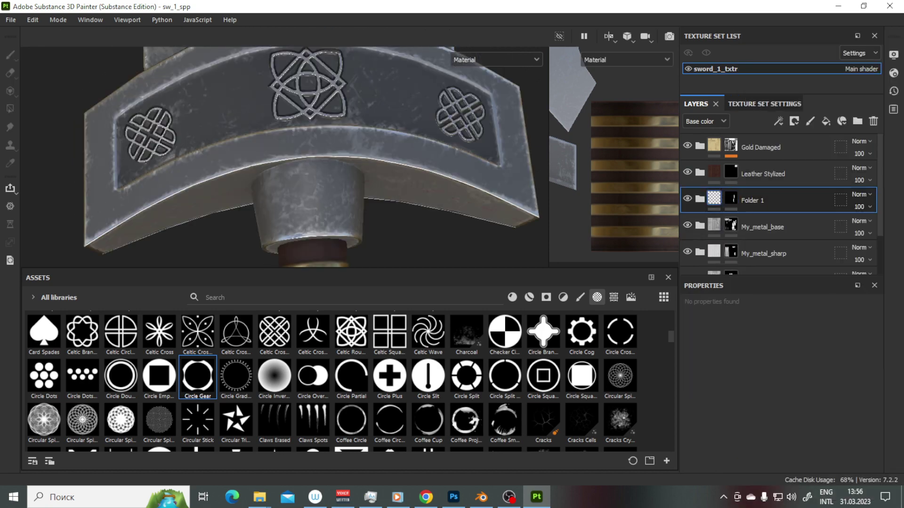
click(700, 227)
click(736, 193)
right_click(737, 193)
key(Escape)
drag(784, 193, 772, 160)
drag(757, 214, 757, 215)
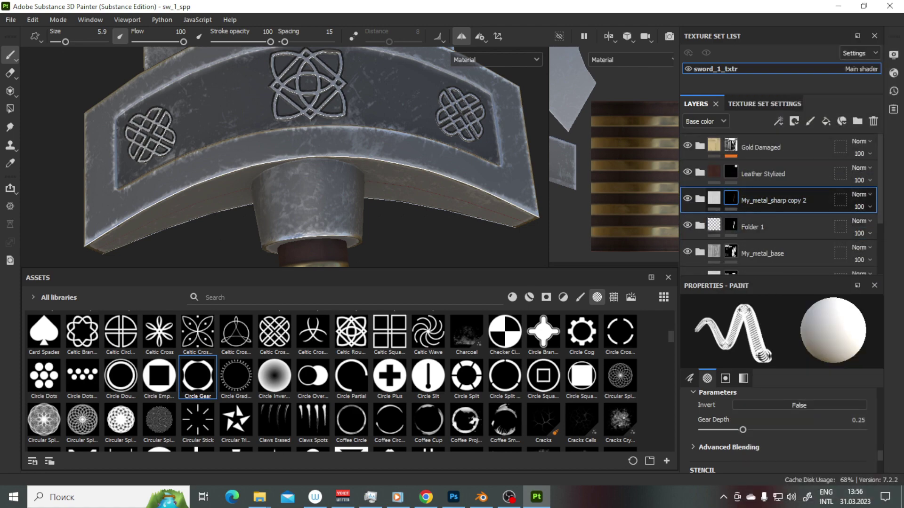
scroll(up, 3)
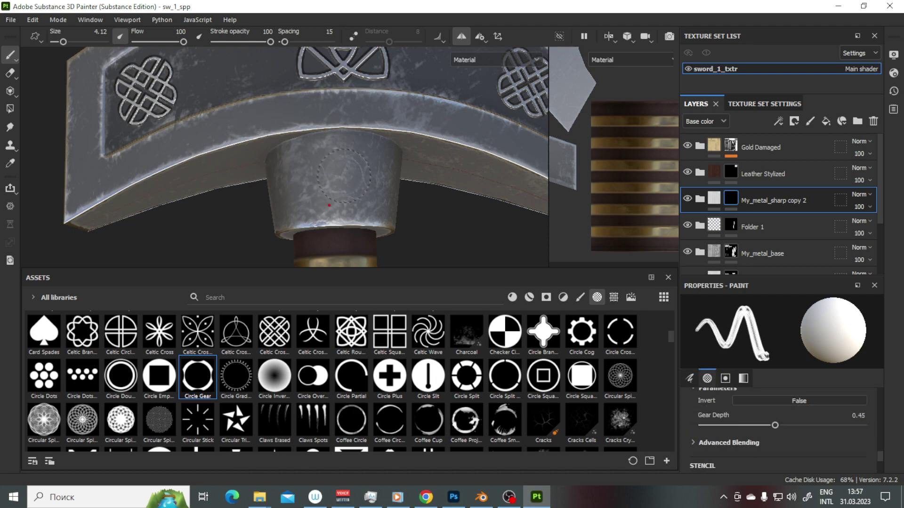
Pick a rounded dome alpha and orbit to the collar below the crossguard.
drag(324, 207, 339, 203)
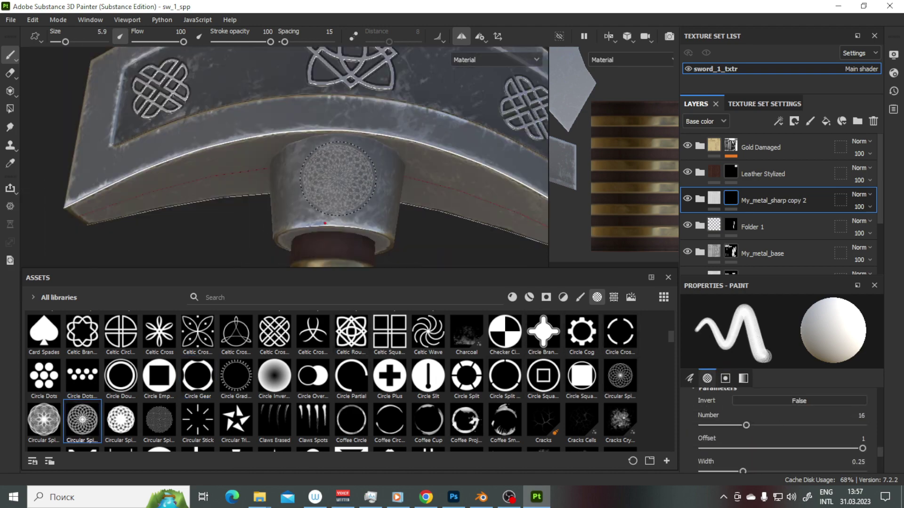
scroll(down, 3)
scroll(down, 3)
scroll(down, 3)
scroll(down, 3)
click(197, 364)
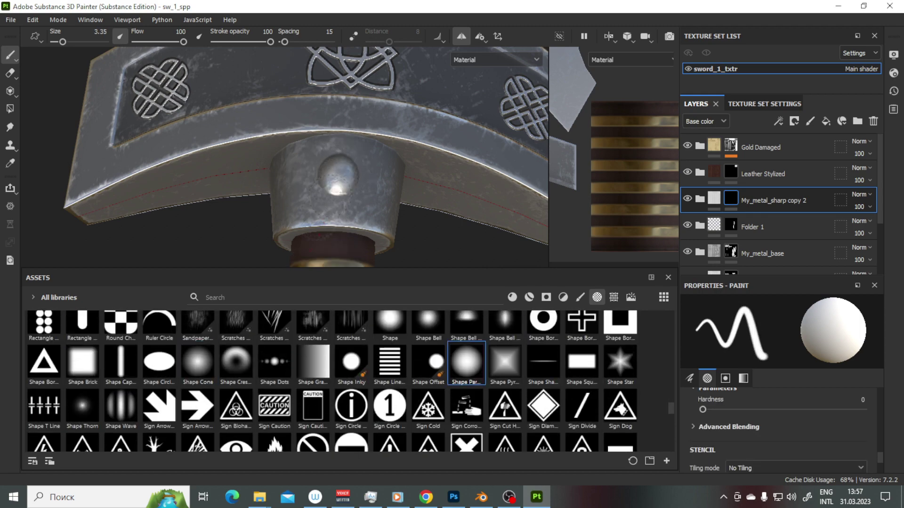
drag(323, 223, 264, 170)
drag(339, 181, 339, 186)
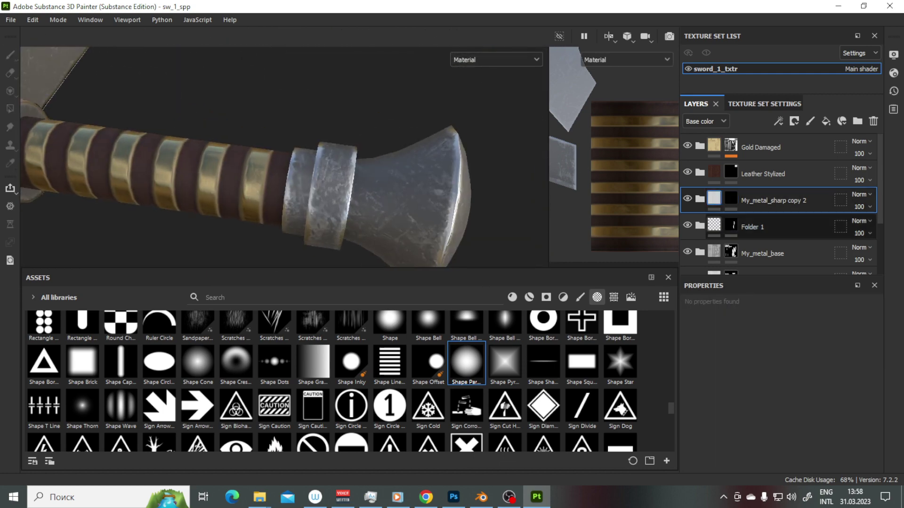
Stamp the rounded cross emblem onto the pommel end.
key(1)
drag(328, 228, 236, 149)
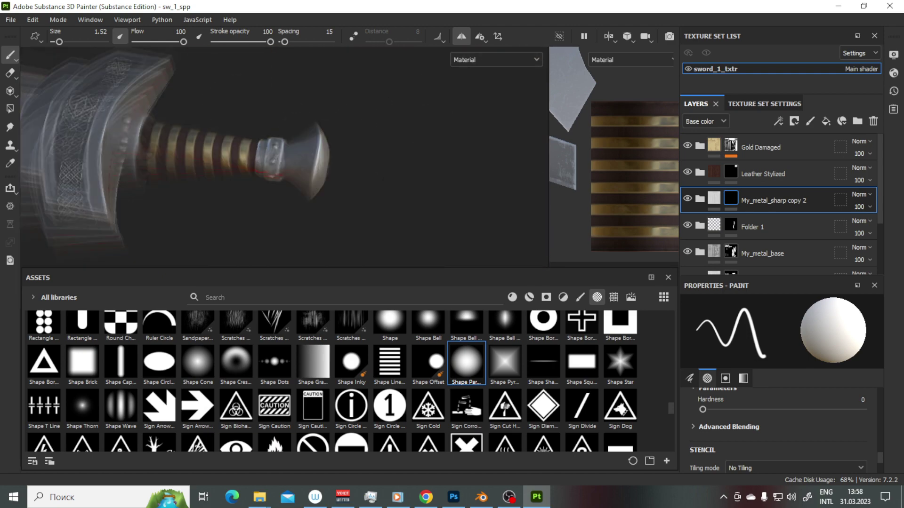
scroll(up, 3)
click(312, 353)
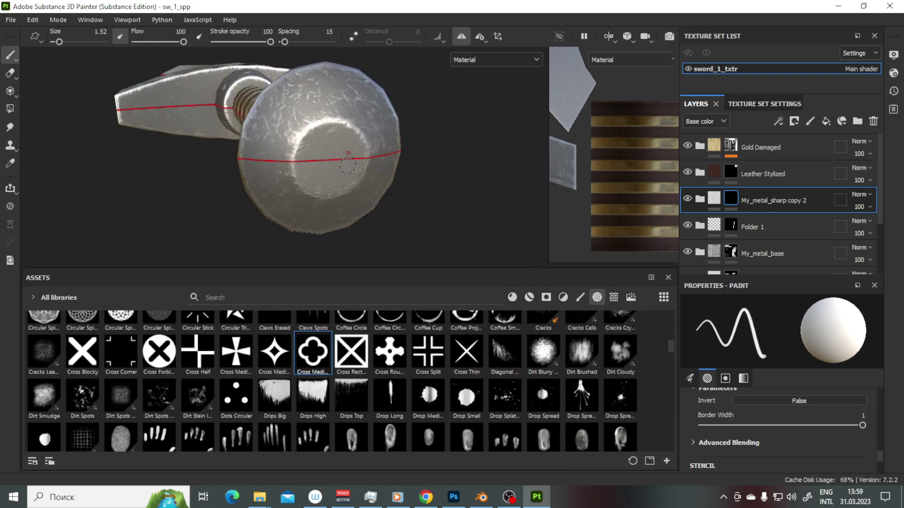
click(290, 154)
drag(290, 154, 367, 151)
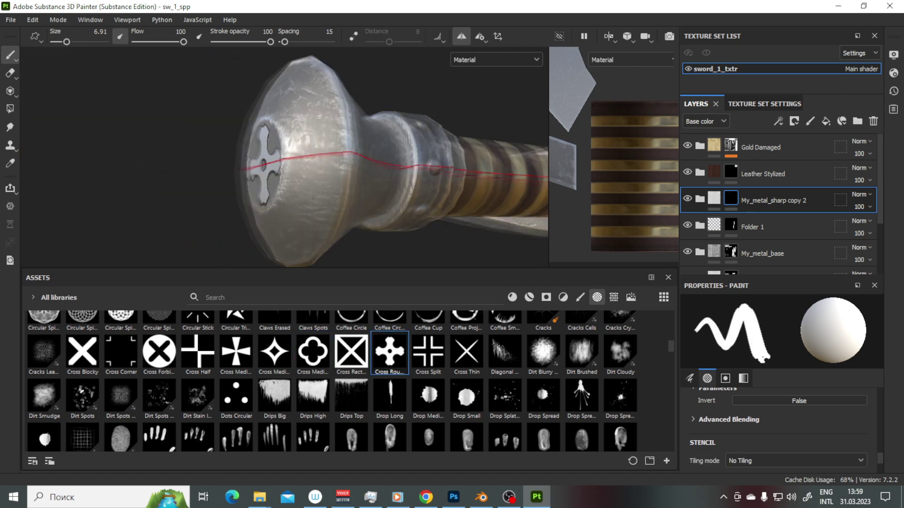
drag(391, 165, 424, 113)
Stamp the quatrefoil clover outline around the pommel cross and reselect the metal folder.
scroll(up, 3)
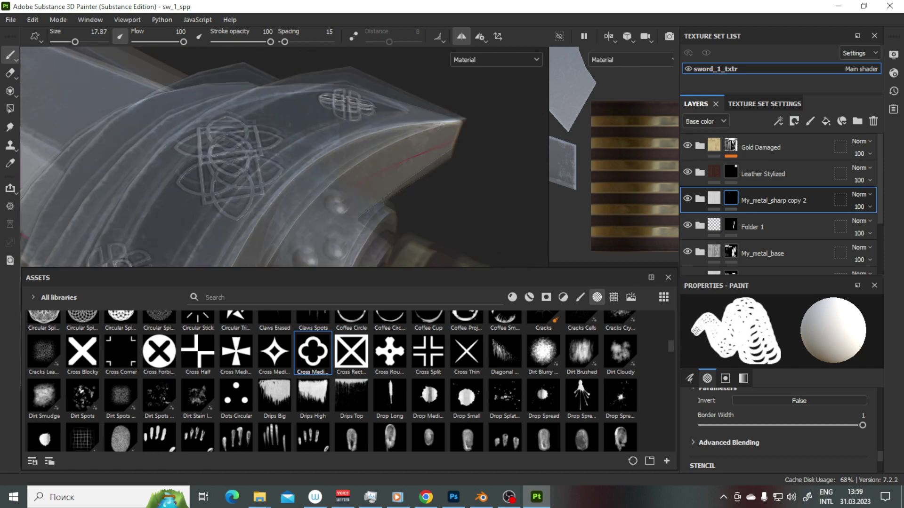
scroll(down, 3)
drag(282, 155, 212, 155)
scroll(up, 3)
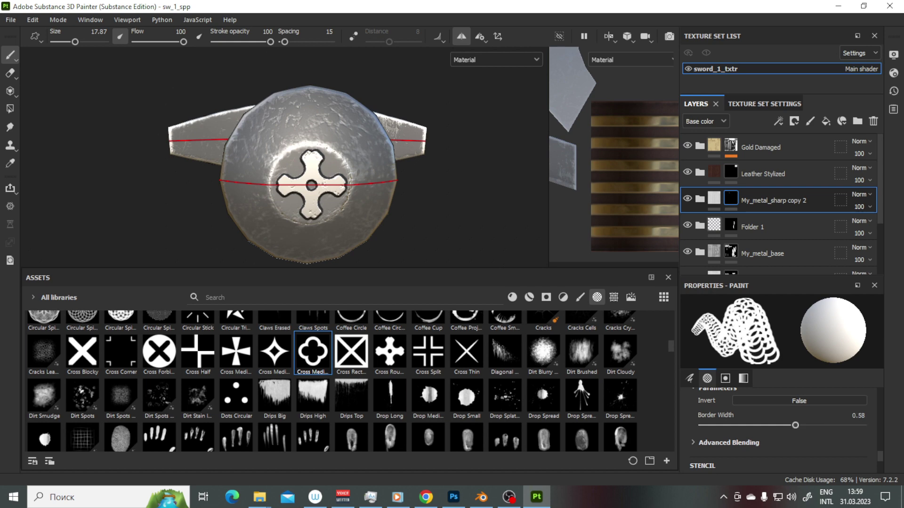
drag(306, 160, 306, 167)
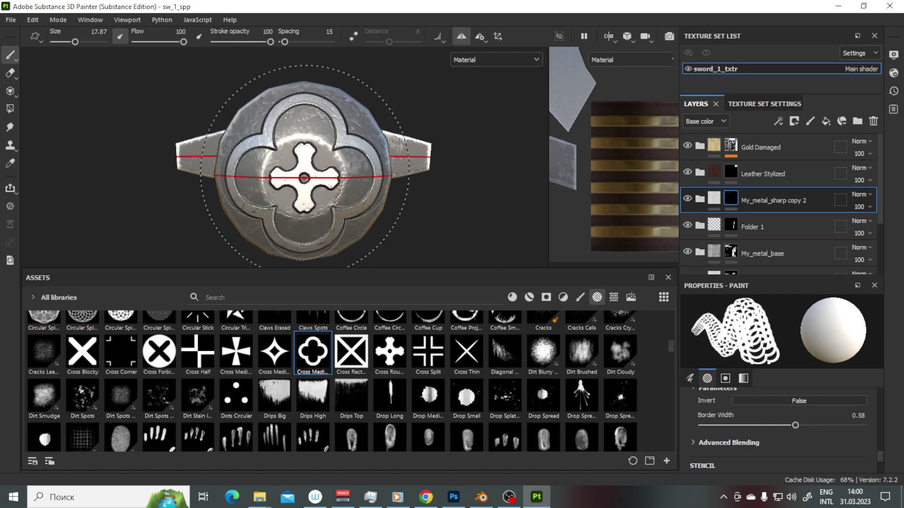
drag(304, 160, 291, 160)
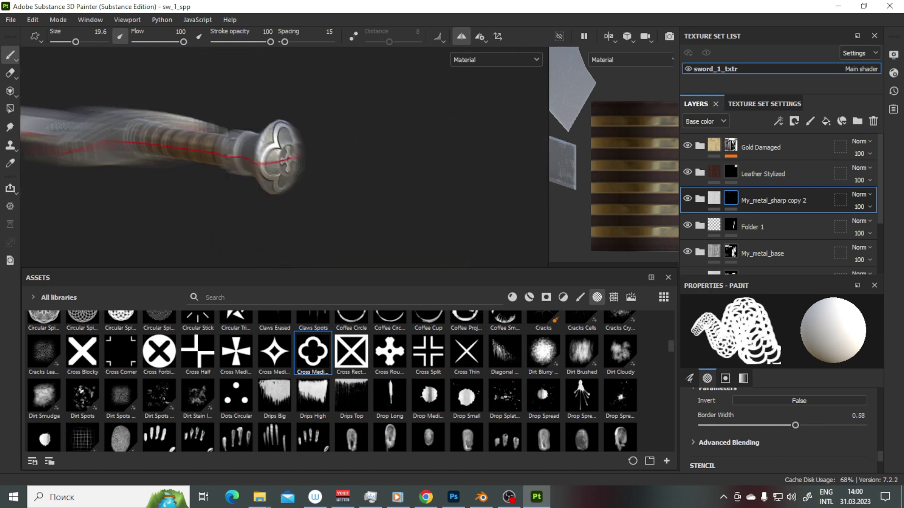
click(714, 198)
drag(282, 155, 320, 179)
scroll(up, 3)
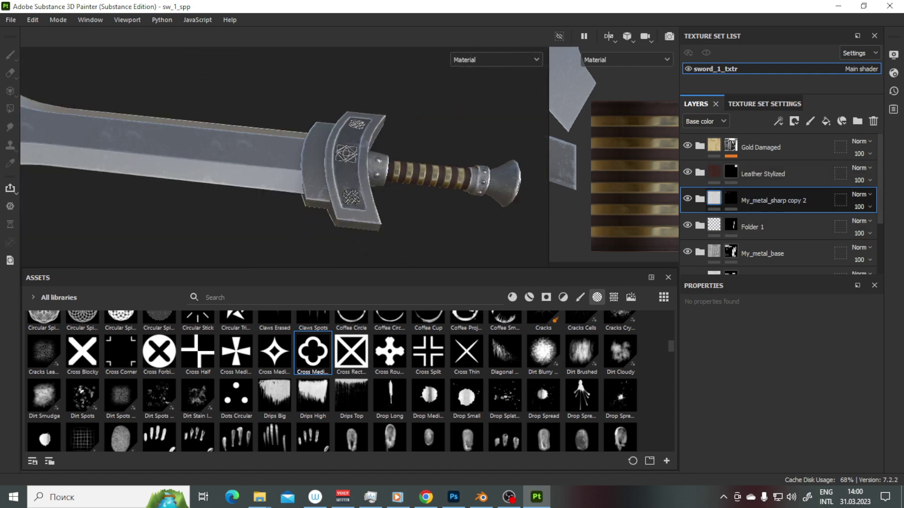
Duplicate the sharp metal layer folder and select the new copy's mask.
right_click(731, 198)
click(731, 198)
right_click(730, 198)
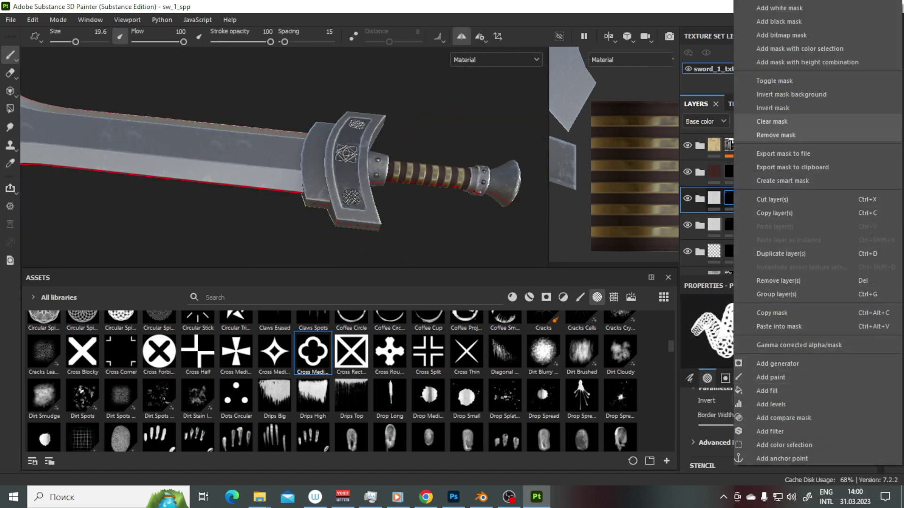
click(700, 198)
click(753, 253)
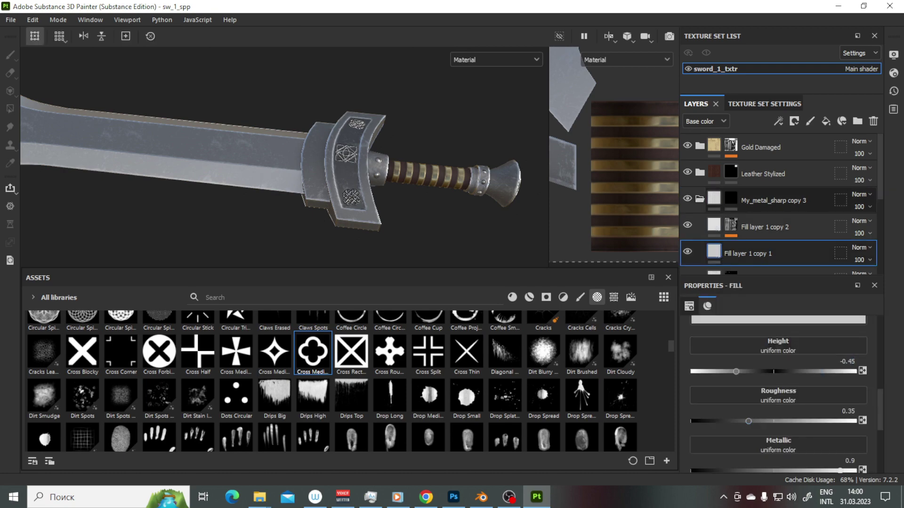
click(730, 198)
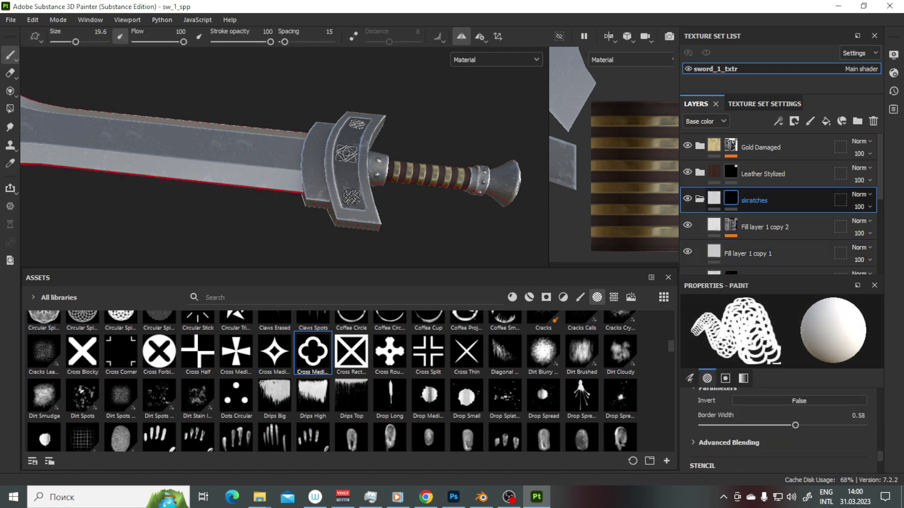
Find the Sharp Line brush and paint a scratch across the blade.
scroll(up, 3)
text(sharp)
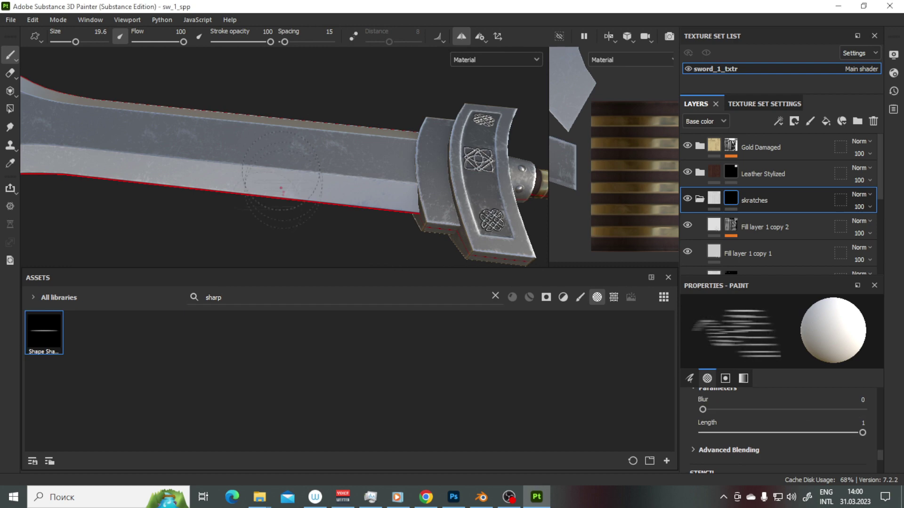
drag(281, 187, 283, 151)
scroll(up, 3)
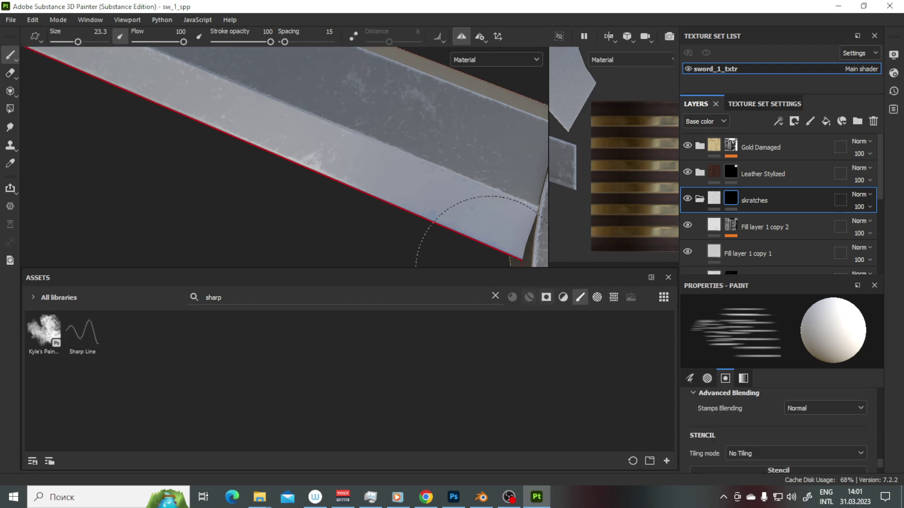
key(BackSpace)
key(BackSpace)
key(BackSpace)
click(428, 331)
text(ar)
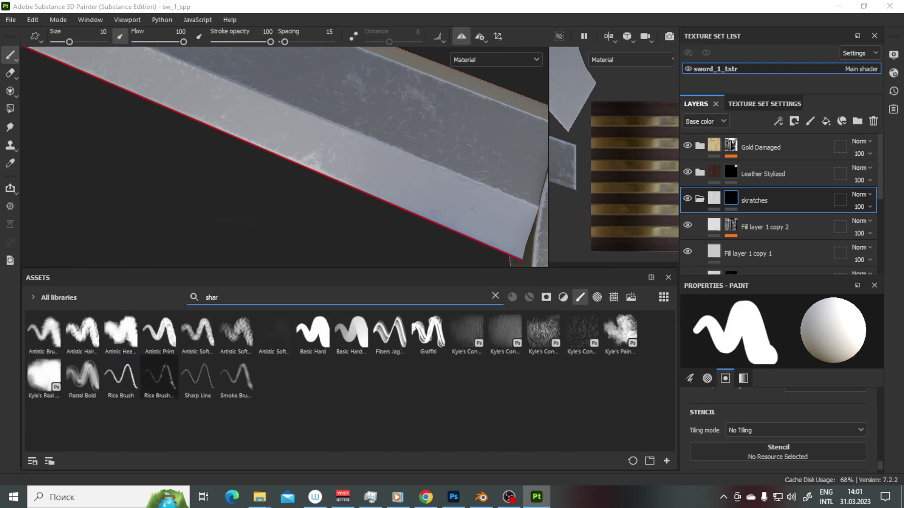
click(198, 377)
drag(279, 186, 306, 147)
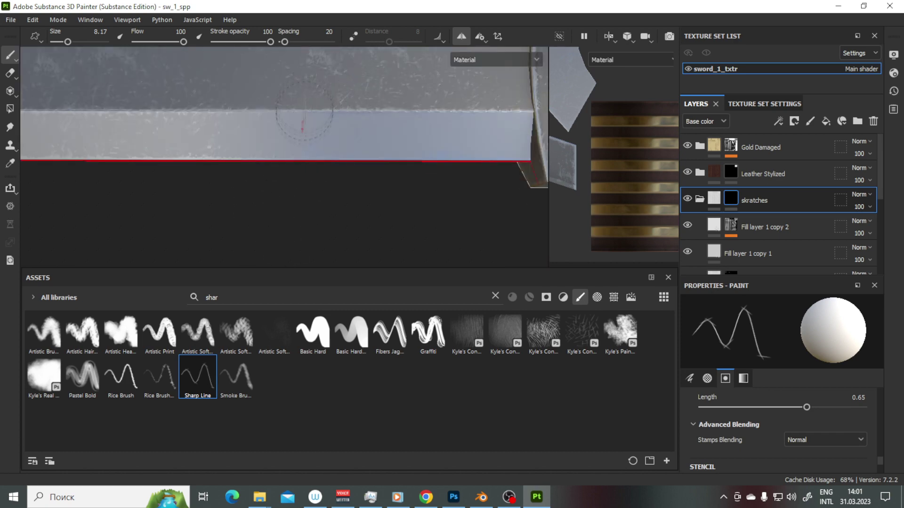
Adjust the brush and paint more scratch lines along the blade edge.
drag(307, 116, 315, 221)
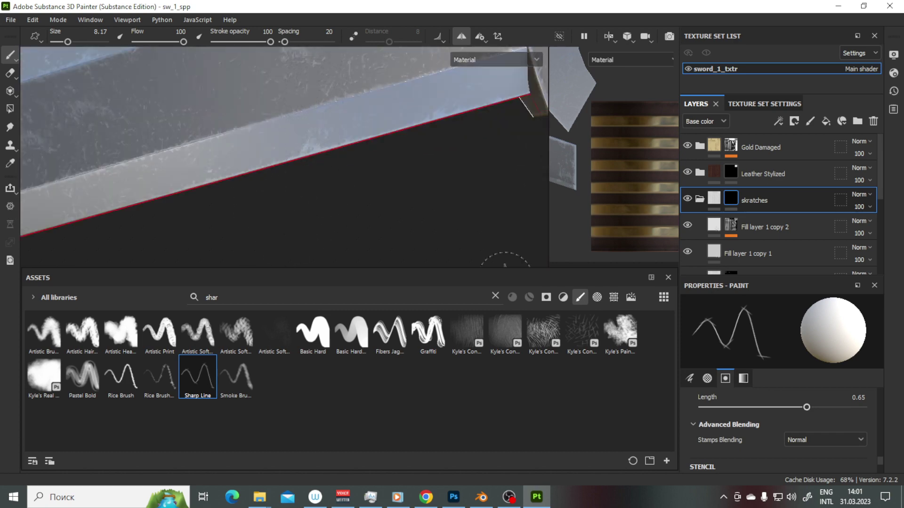
scroll(up, 3)
drag(807, 441, 844, 442)
scroll(up, 3)
scroll(down, 3)
scroll(down, 3)
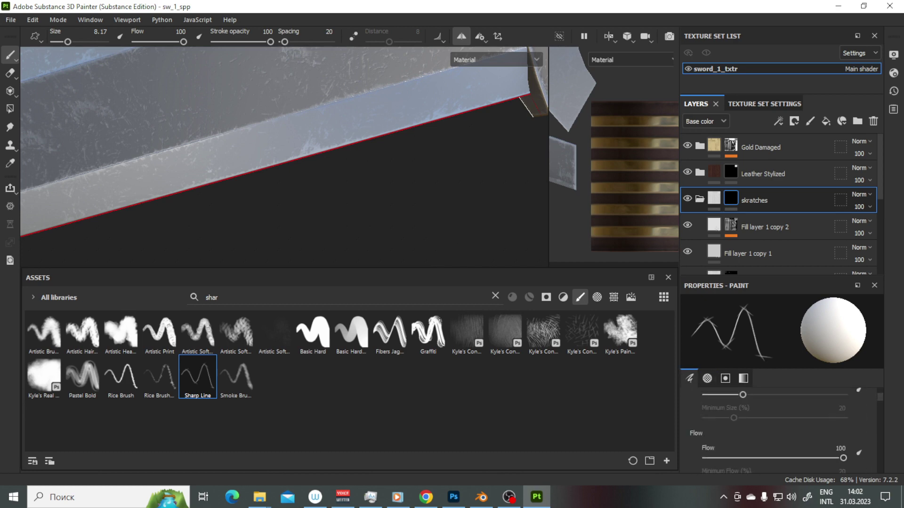
drag(314, 214, 266, 222)
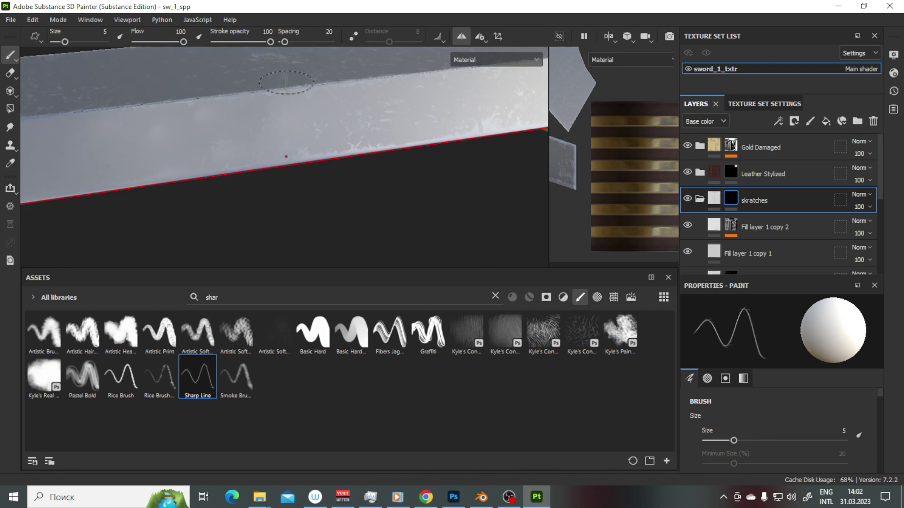
drag(328, 250, 357, 179)
Set the scratch fill layer's height to -0.25 and clear the asset search.
click(753, 253)
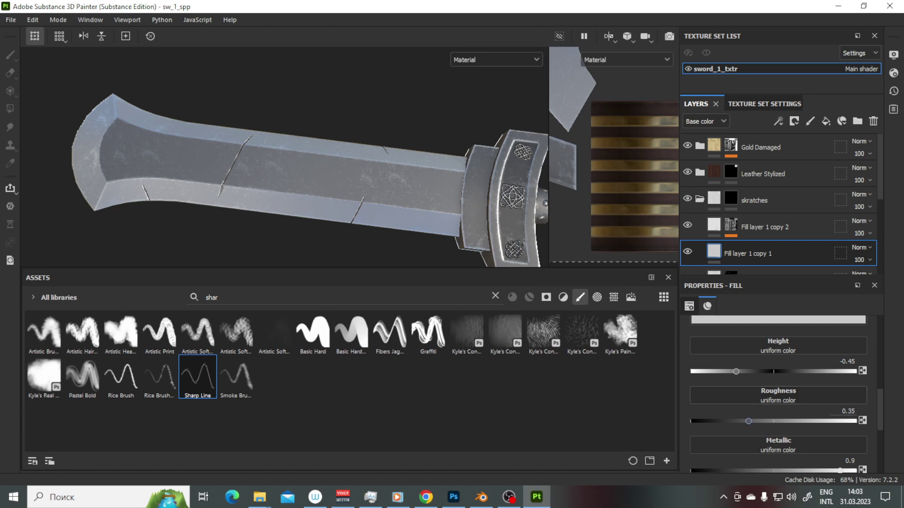
text(25)
key(Return)
drag(356, 212, 245, 188)
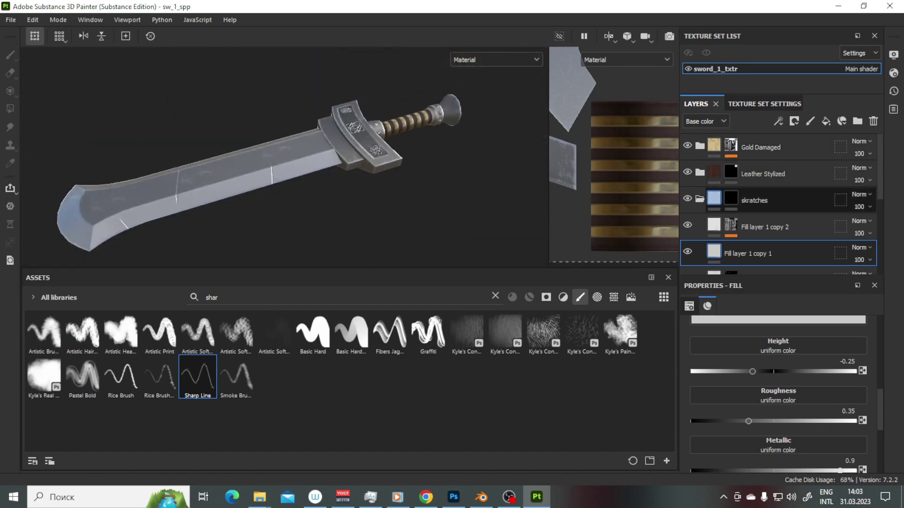
click(496, 295)
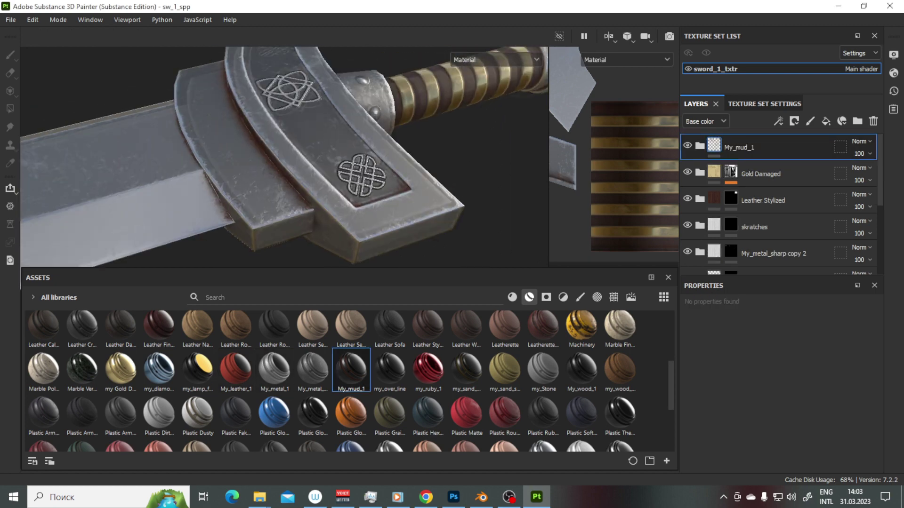
Darken the mud colour slightly and duplicate the mud layer.
drag(797, 409, 792, 409)
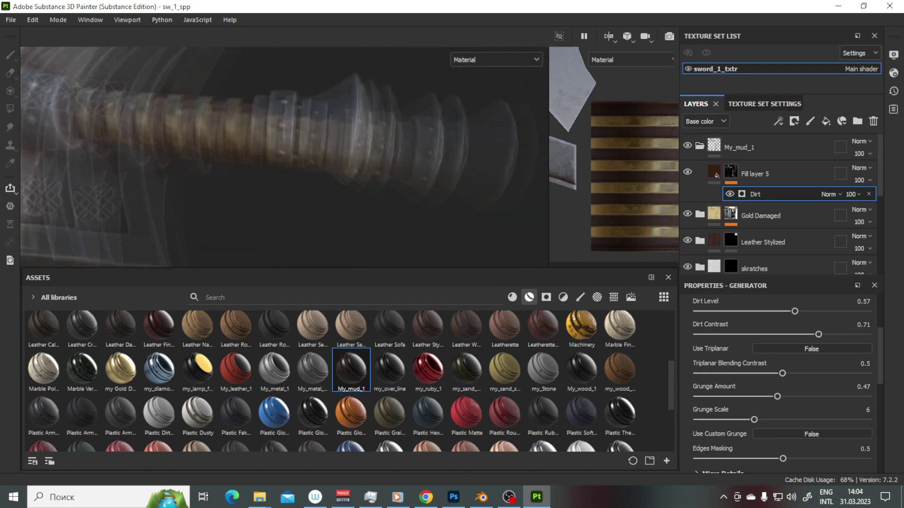
right_click(734, 148)
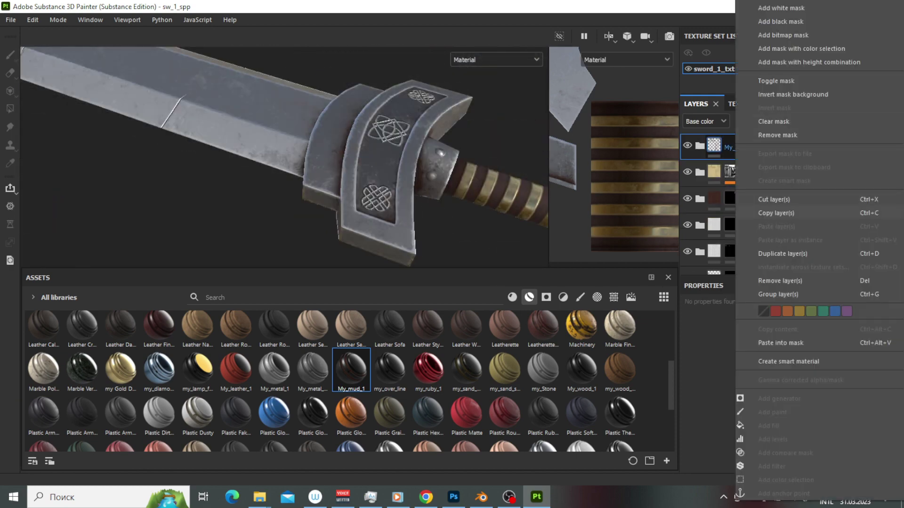
click(762, 307)
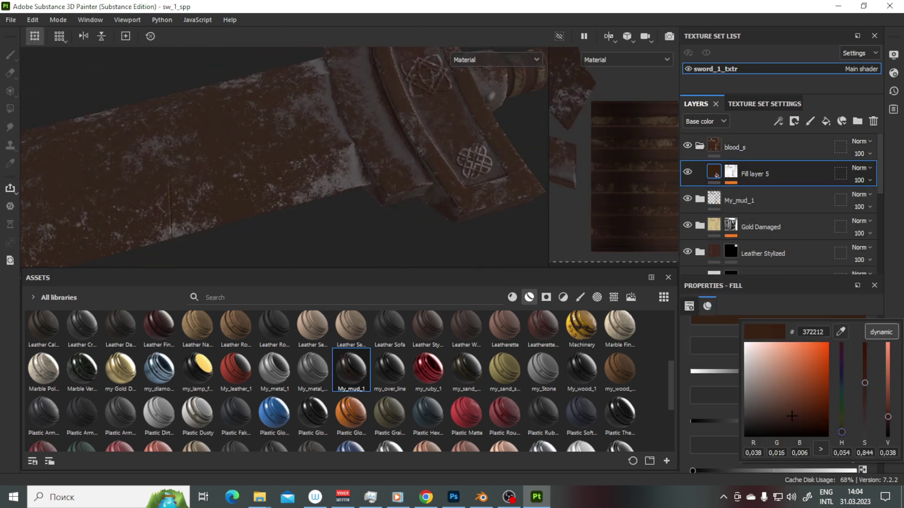
Tint the duplicated fill toward red-brown and set its roughness to 0.4.
drag(792, 416, 792, 410)
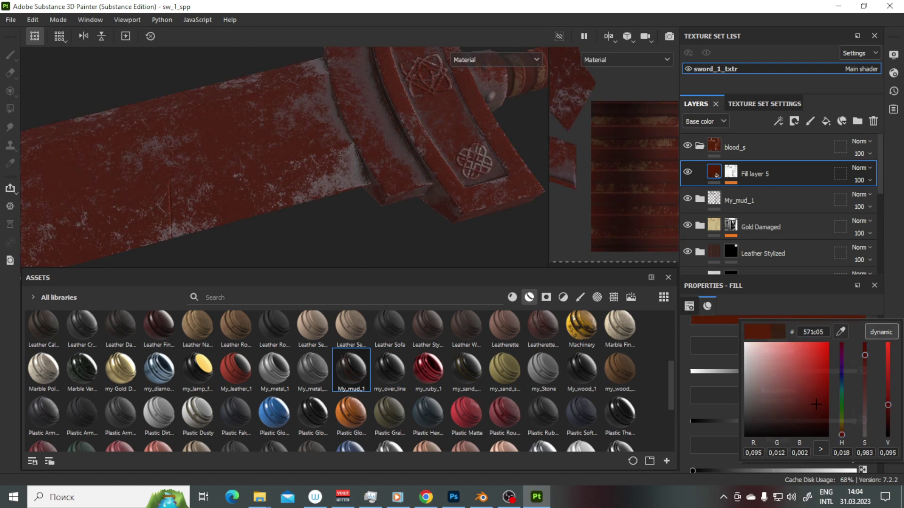
scroll(down, 3)
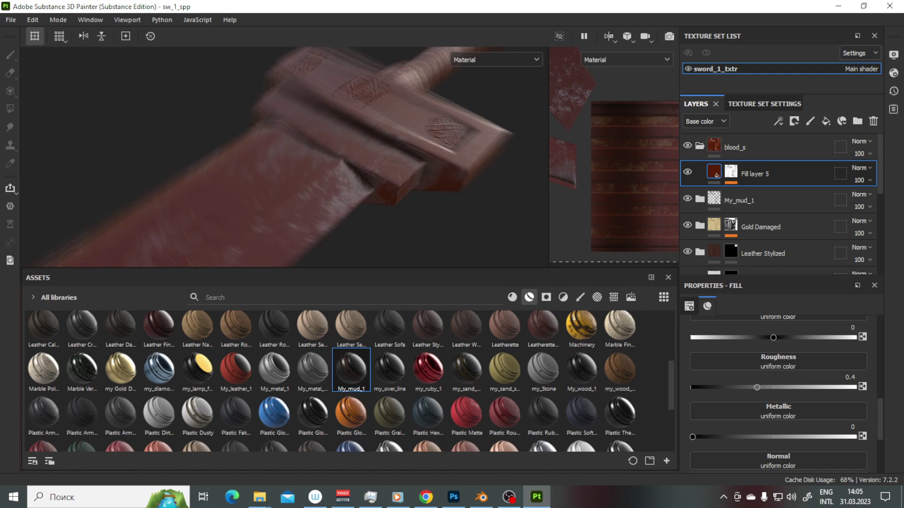
text(4)
key(Return)
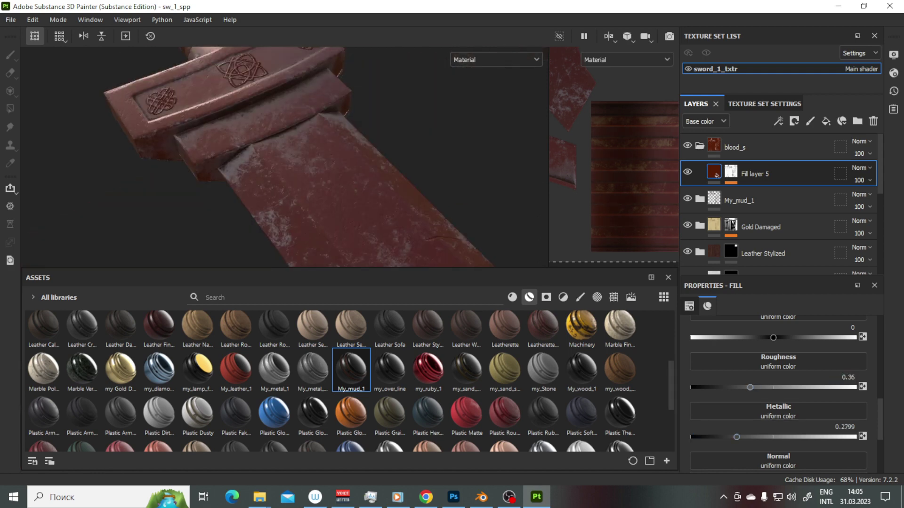
scroll(up, 3)
Raise the blood fill's base colour value in the picker for a brighter red.
click(778, 387)
drag(888, 327, 887, 315)
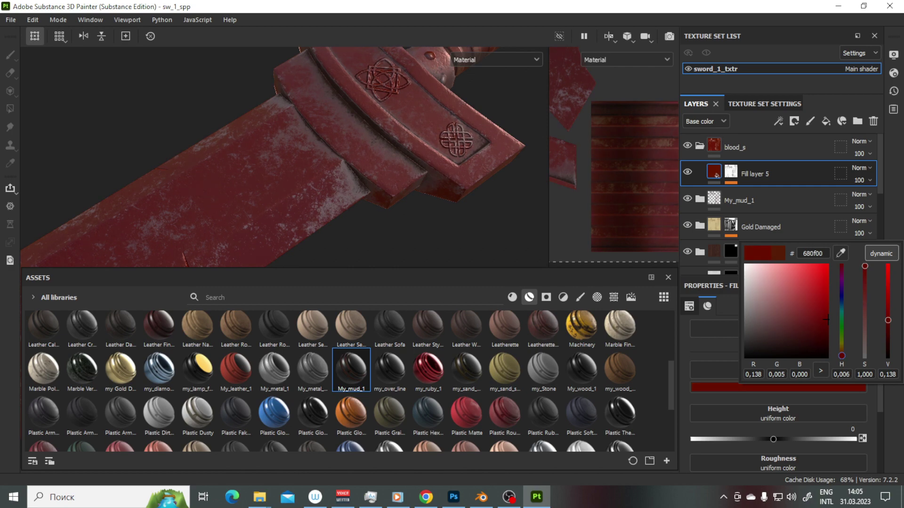
key(Escape)
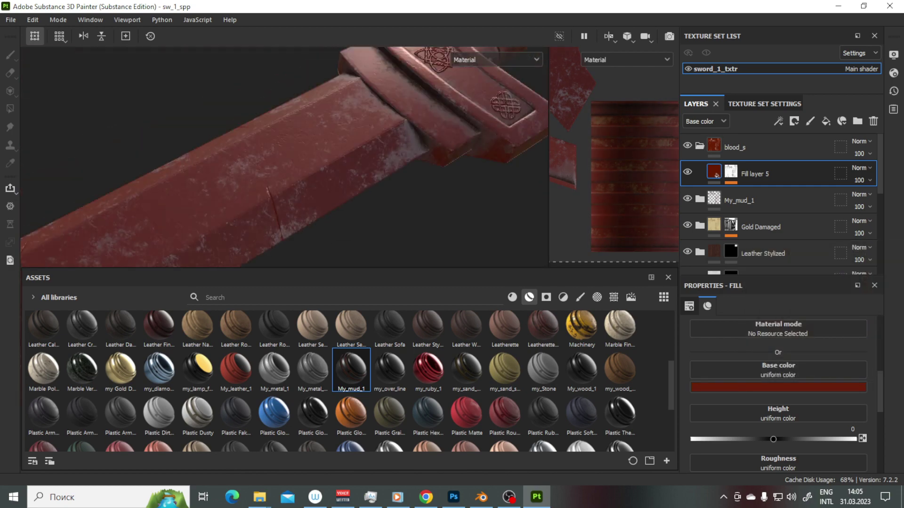
Add a Dripping Rust generator to the blood mask, blended with Multiply over the Dirt.
click(771, 331)
click(786, 362)
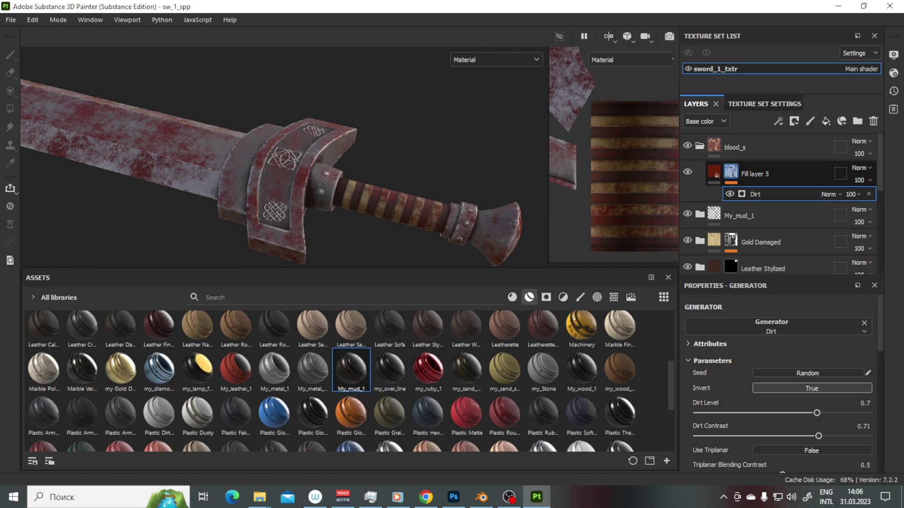
key(4)
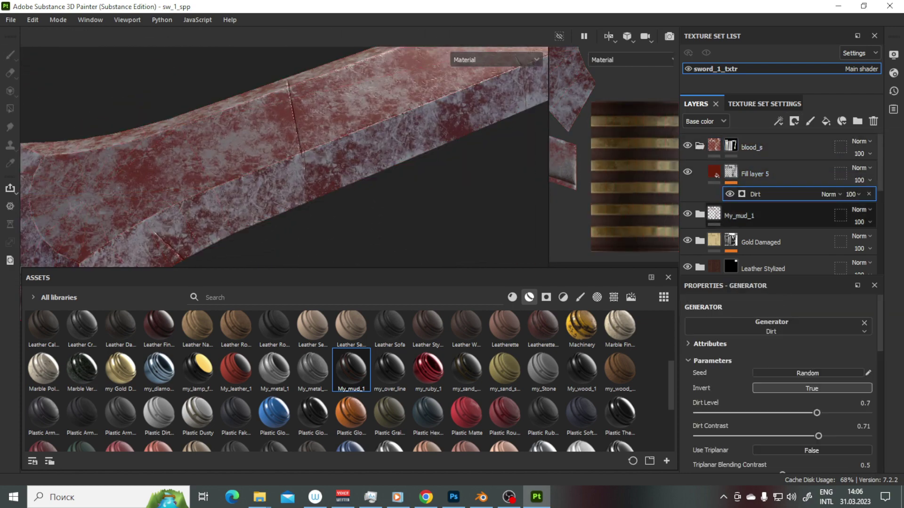
drag(782, 412, 740, 413)
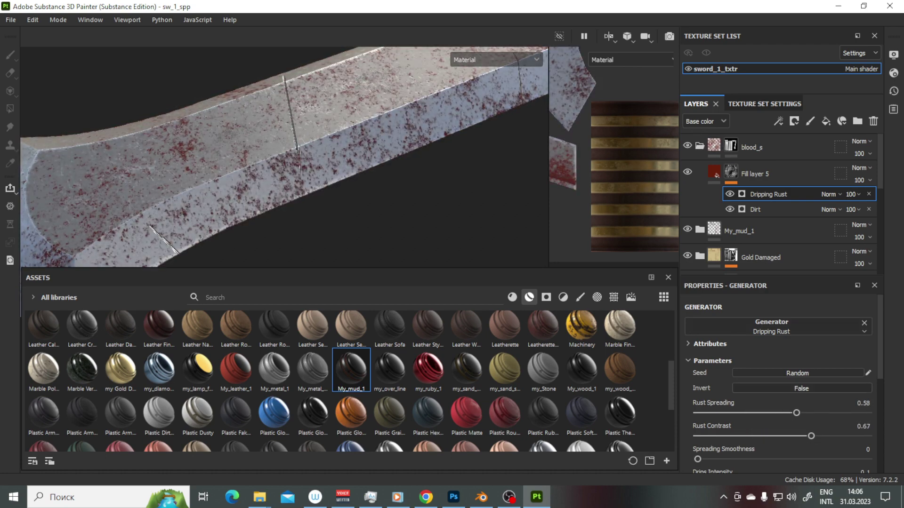
click(829, 194)
click(834, 49)
drag(797, 413, 825, 413)
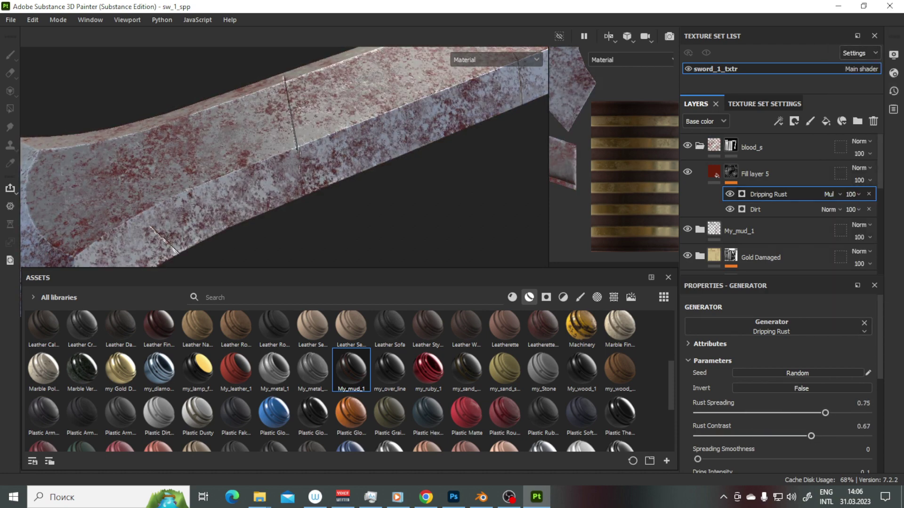
Tweak the Dirt generator, then raise Rust Spreading to 0.9 with bolder contrast.
click(755, 210)
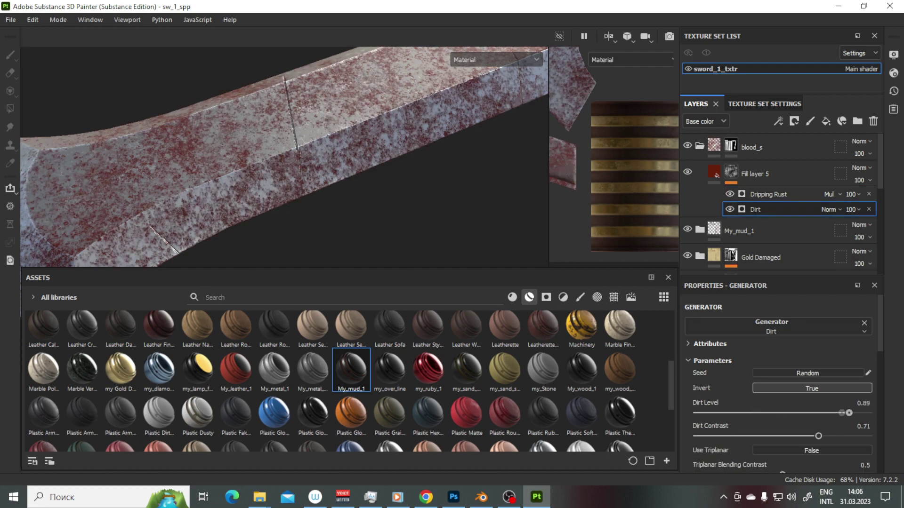
click(812, 388)
drag(841, 435, 869, 436)
scroll(down, 3)
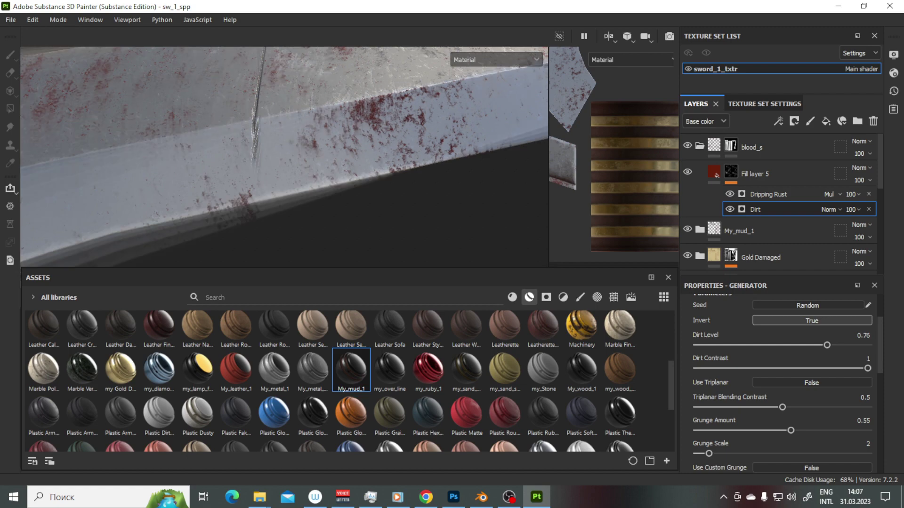
click(768, 194)
drag(845, 345, 850, 346)
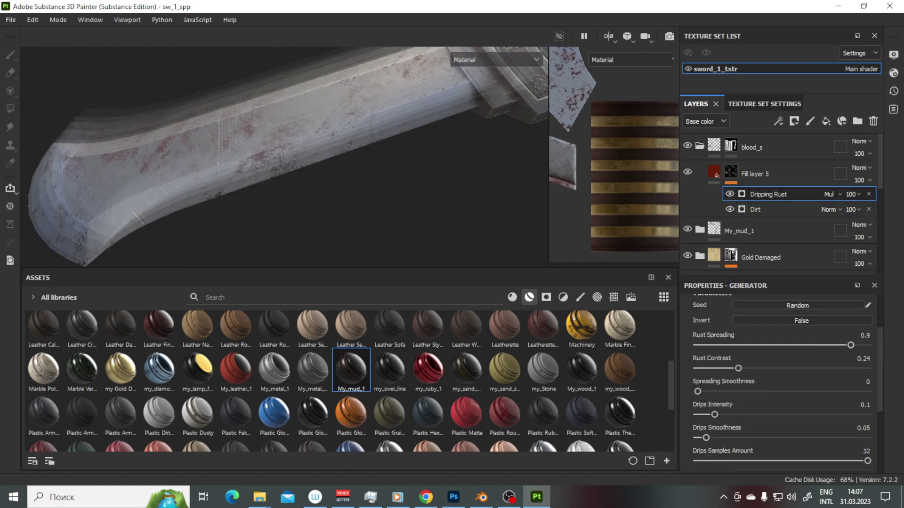
drag(282, 155, 245, 155)
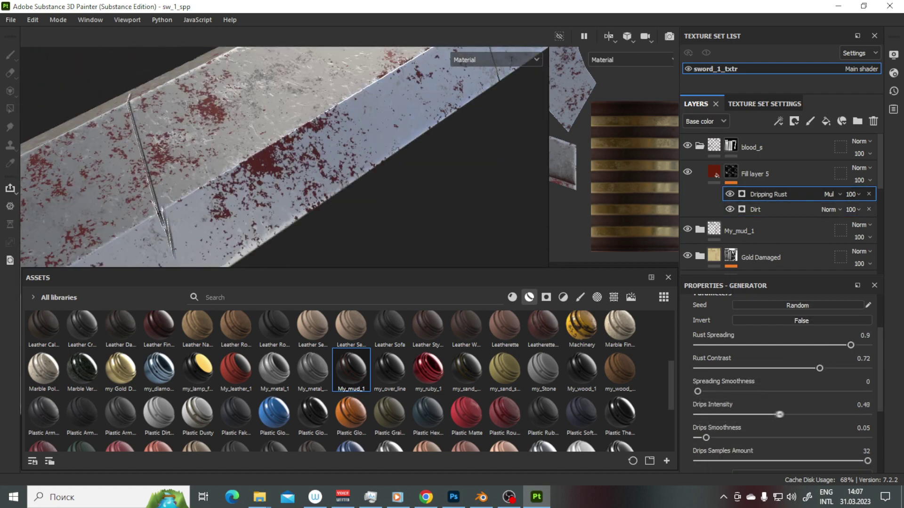
drag(759, 392, 776, 391)
drag(282, 155, 235, 170)
Add a Blur filter to the blood mask and lower its intensity to about 0.1.
right_click(748, 193)
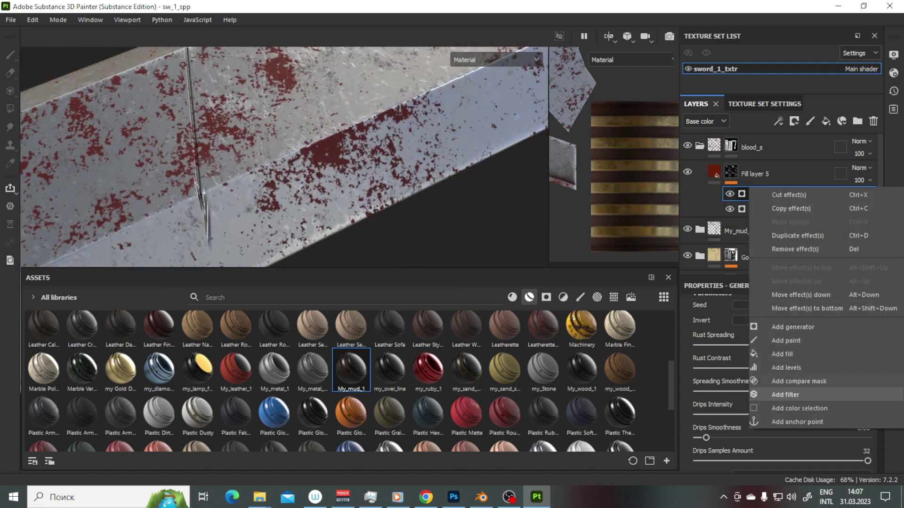
click(777, 338)
click(846, 365)
text(0.15)
key(Return)
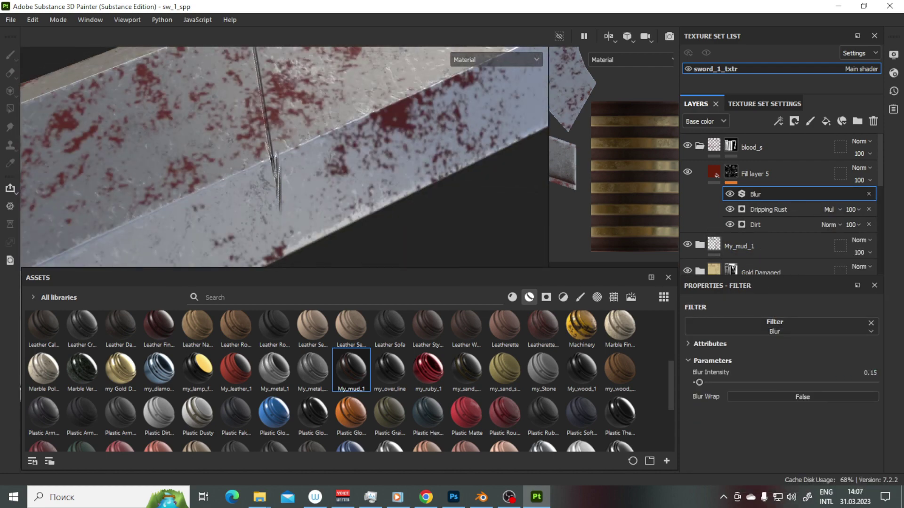
drag(283, 155, 306, 141)
text(8)
key(Return)
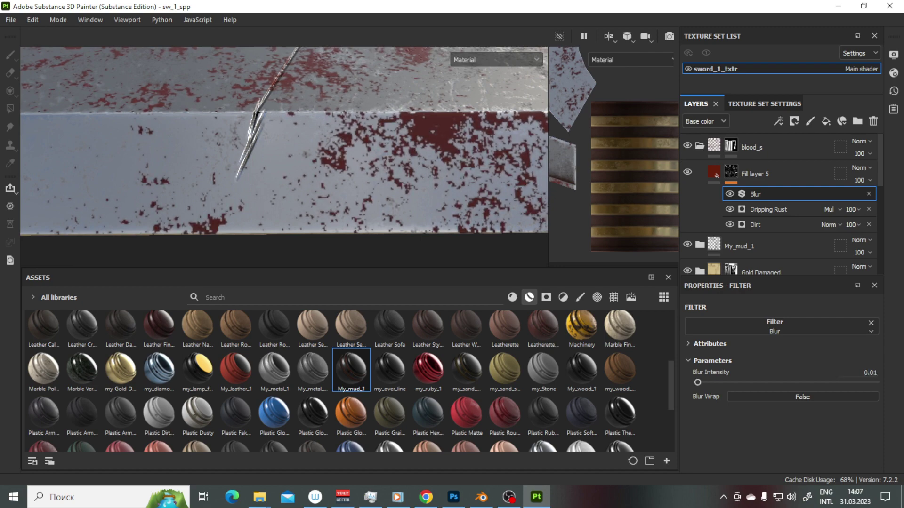
drag(283, 156, 339, 142)
Switch to the Paint brush and filter the asset library to brushes.
key(4)
key(1)
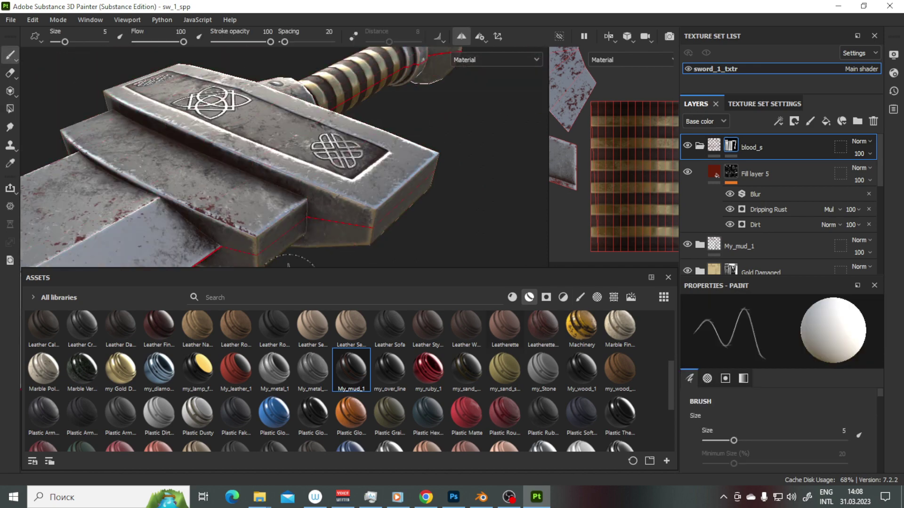
click(579, 297)
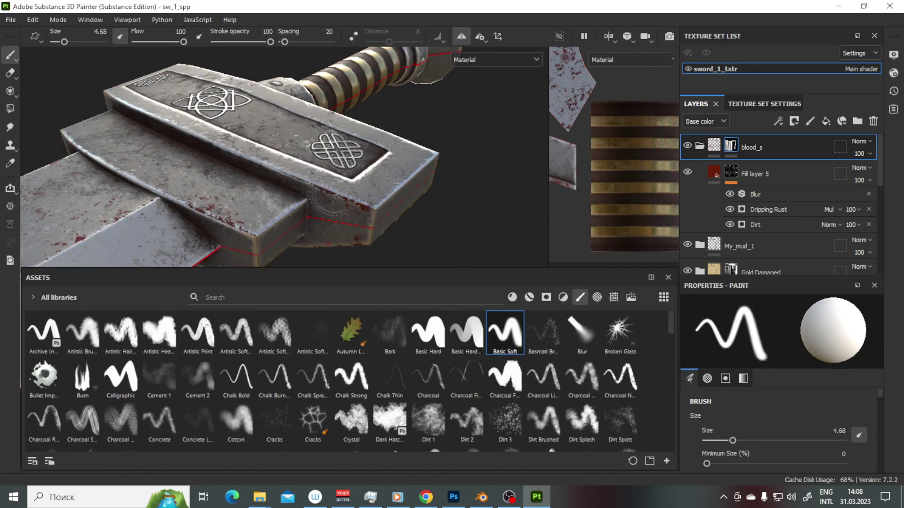
Hide the side panels, frame the sword and orbit to inspect the blood speckles.
drag(282, 156, 353, 156)
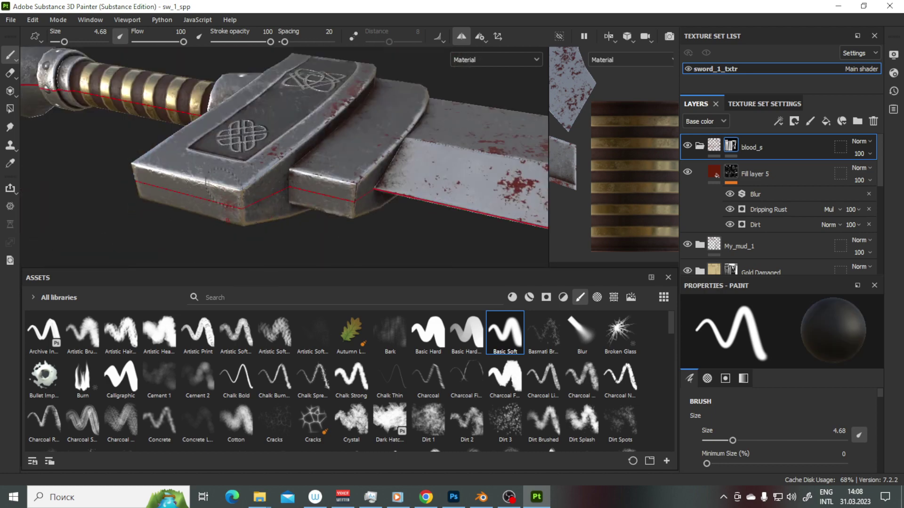
drag(264, 122, 410, 212)
key(Tab)
key(f)
drag(499, 249, 510, 254)
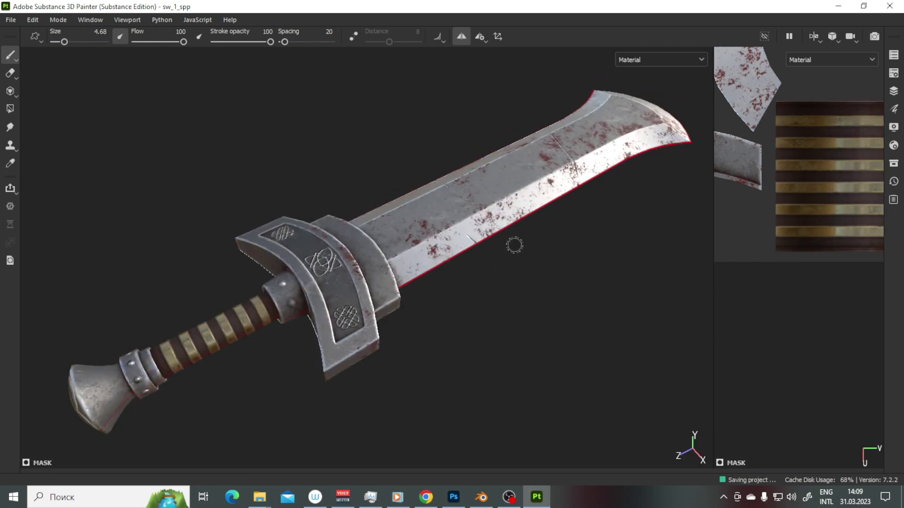
drag(514, 245, 320, 165)
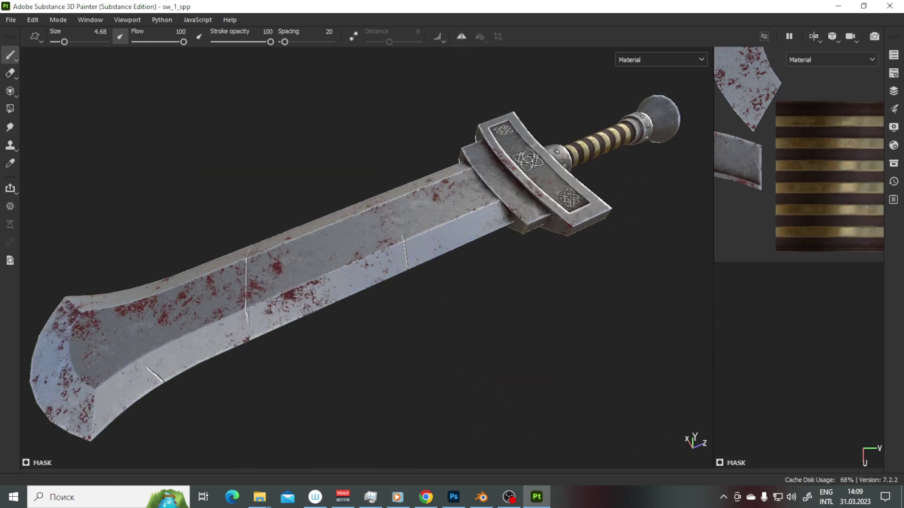
drag(183, 315, 196, 313)
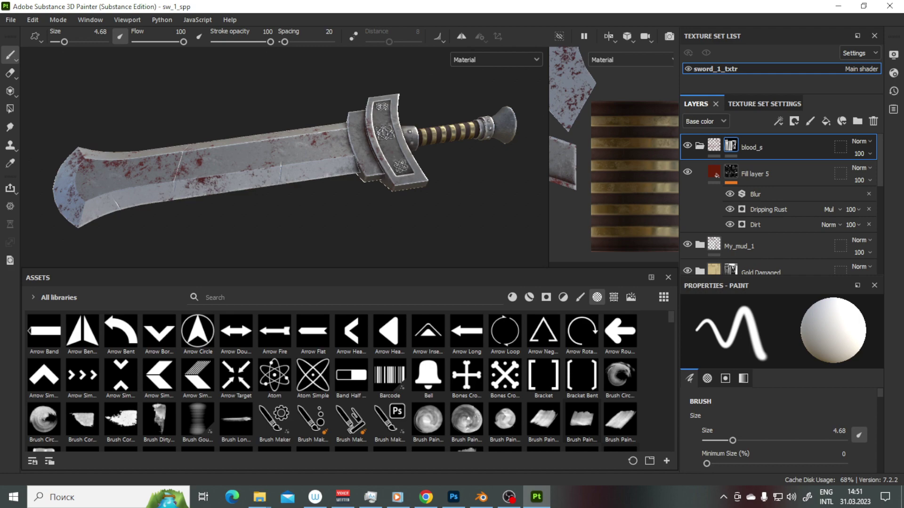
Start adding resources and browse to the sword project's textures folder.
click(666, 461)
click(513, 98)
scroll(down, 3)
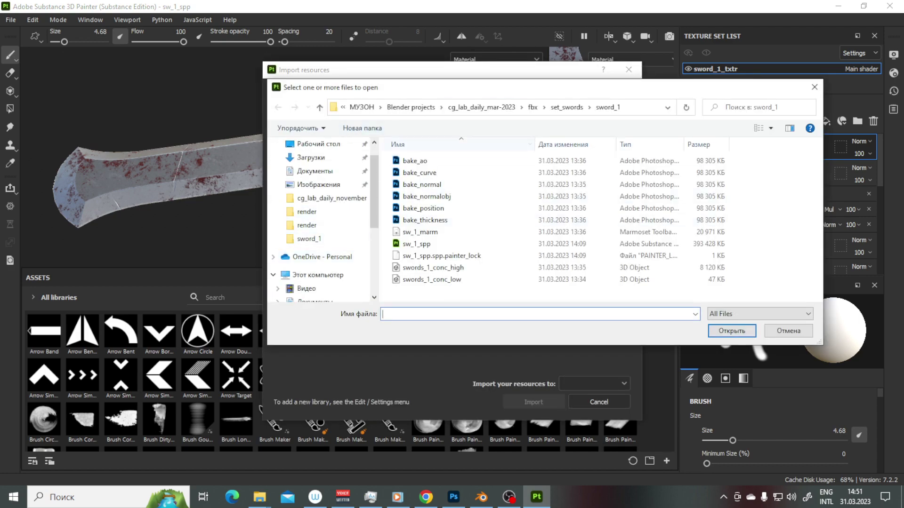
click(311, 212)
scroll(down, 3)
double_click(423, 198)
scroll(down, 3)
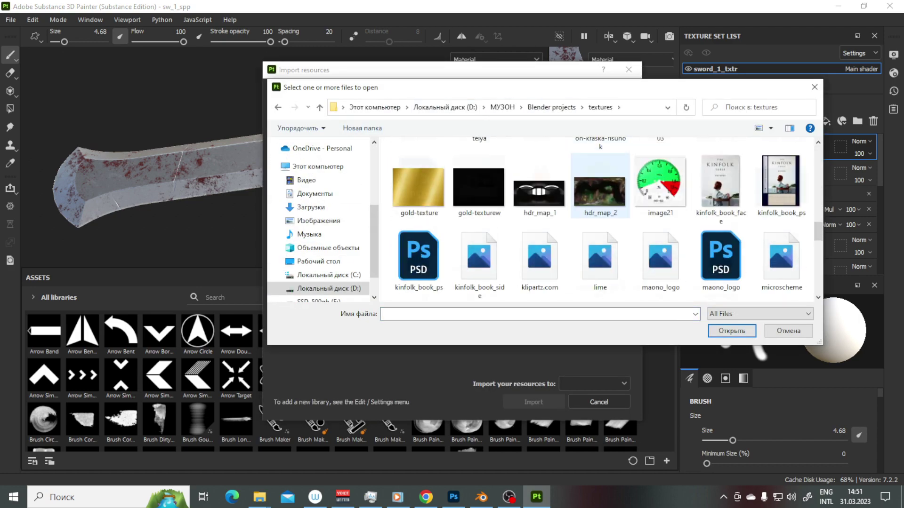
scroll(down, 3)
Preview the rune images and import runes_set_3 as an alpha.
right_click(720, 198)
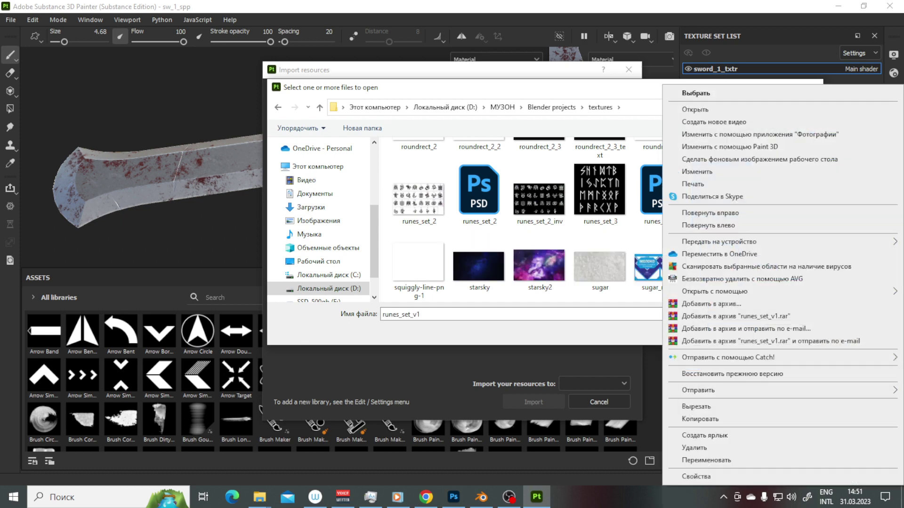
click(541, 329)
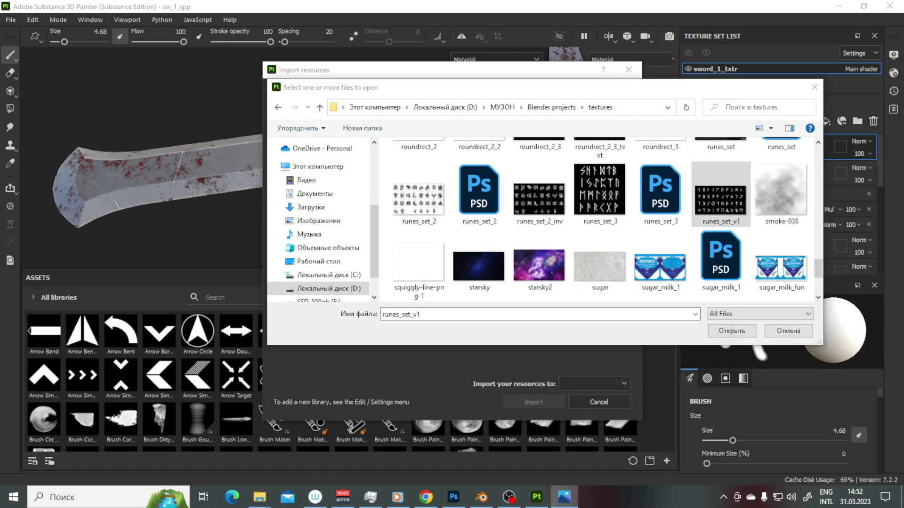
right_click(594, 198)
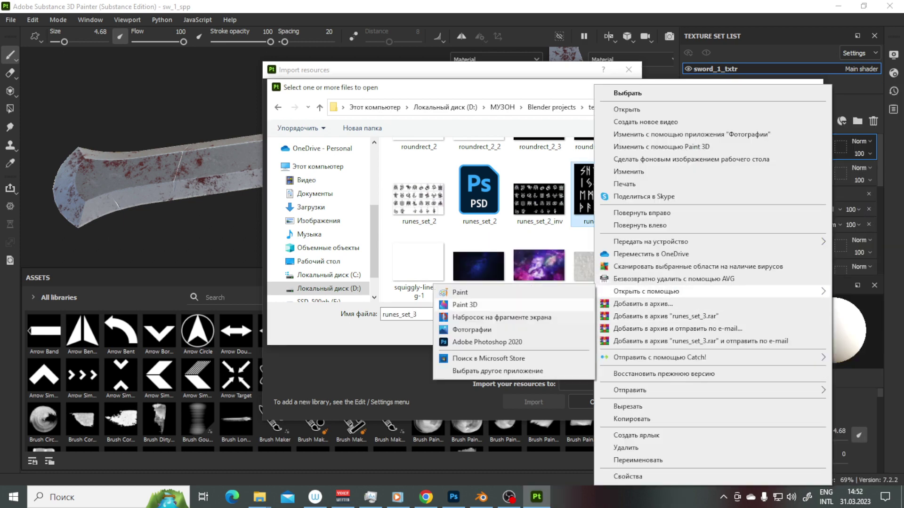
click(518, 342)
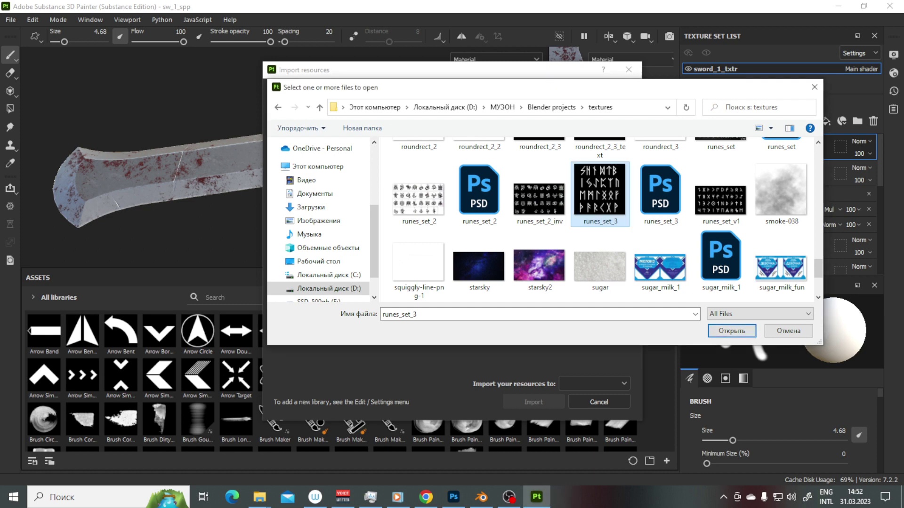
key(Return)
click(533, 401)
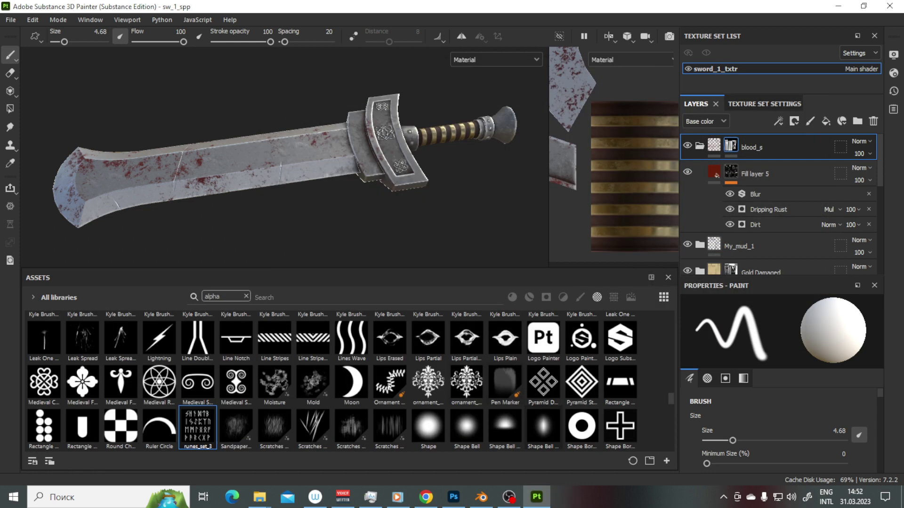
drag(282, 155, 354, 135)
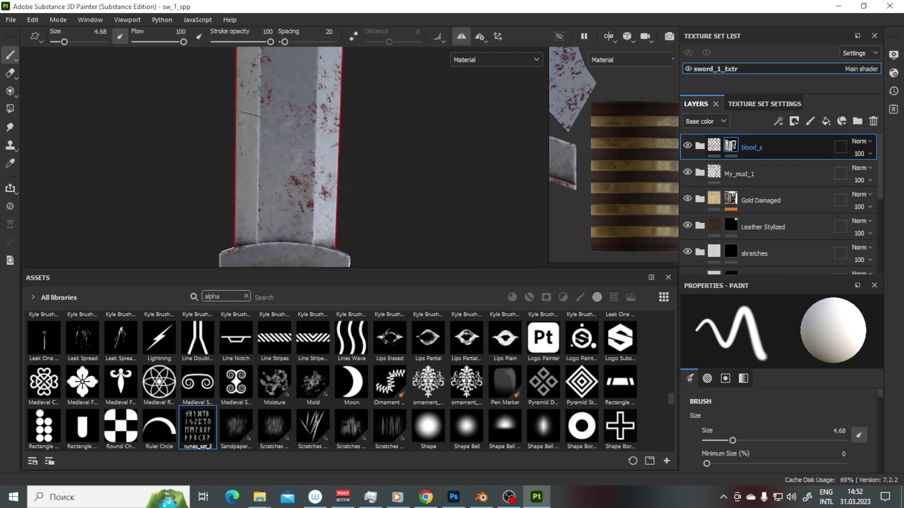
Create a runes folder with a fill layer whose base colour is cyan 33c1e0.
click(857, 121)
click(826, 121)
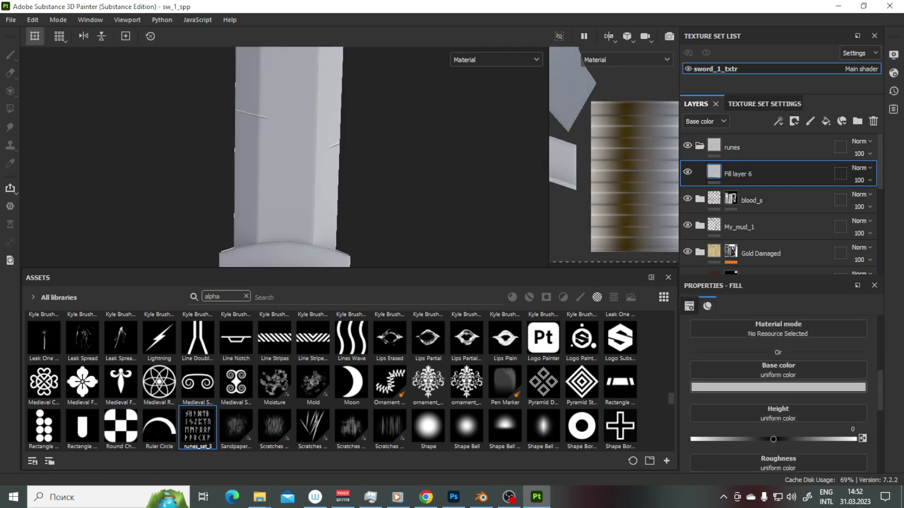
click(748, 387)
click(808, 277)
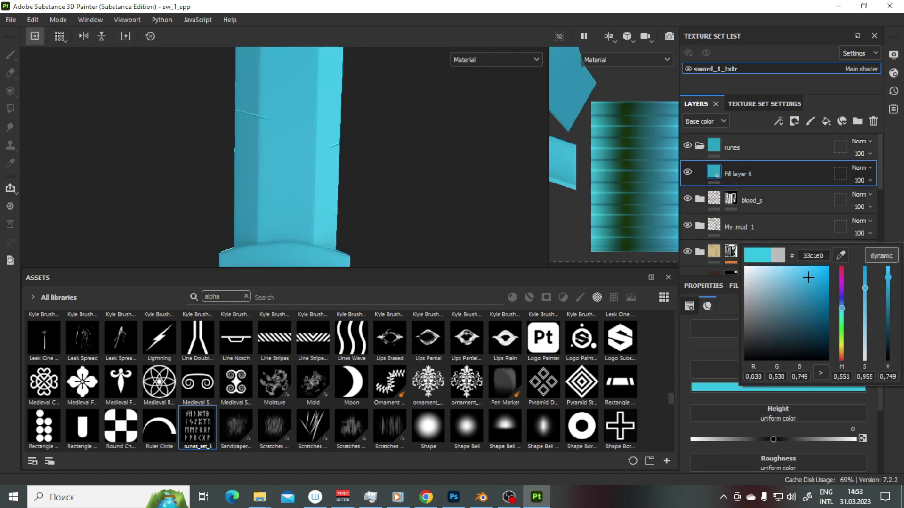
key(Escape)
text(33c1e0)
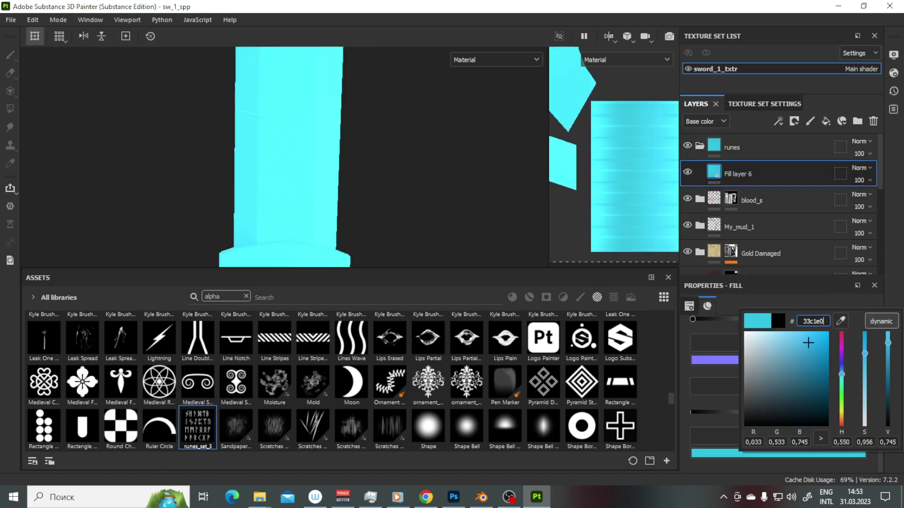
key(Return)
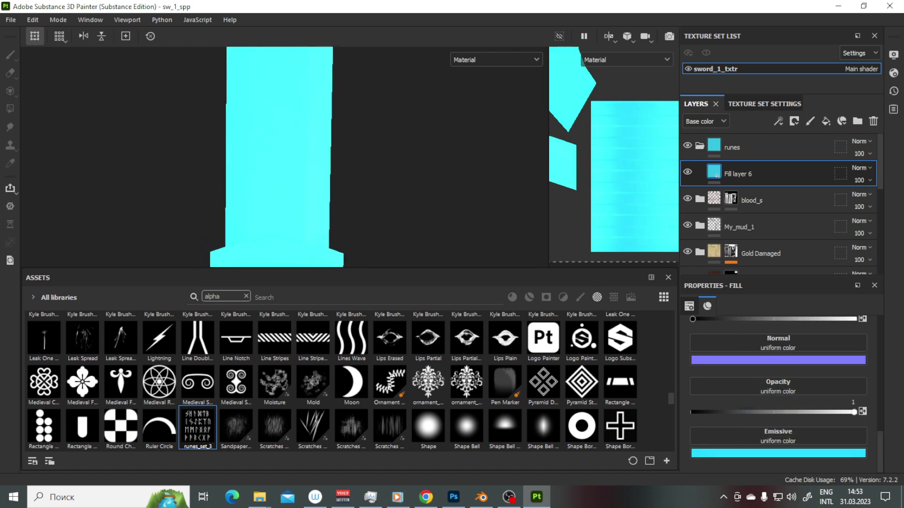
Add a black mask to Fill layer 6 so the runes start hidden.
scroll(up, 3)
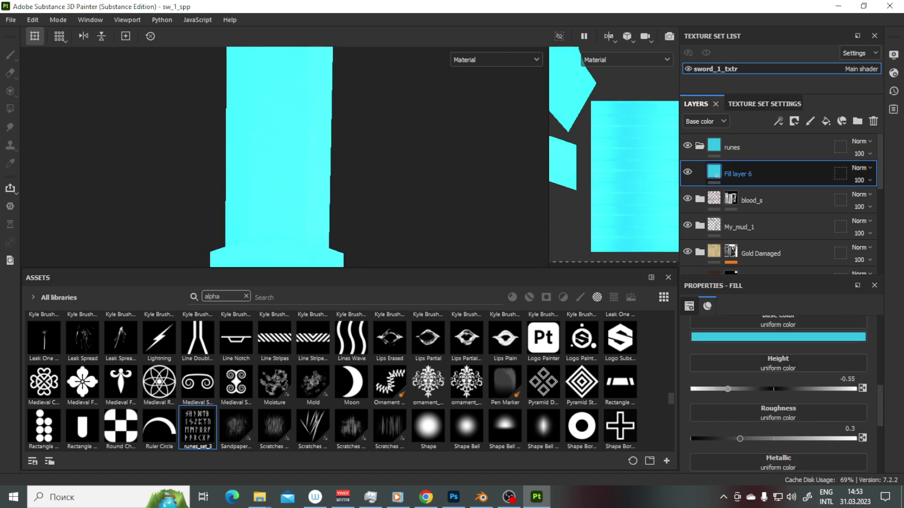
right_click(734, 174)
click(780, 21)
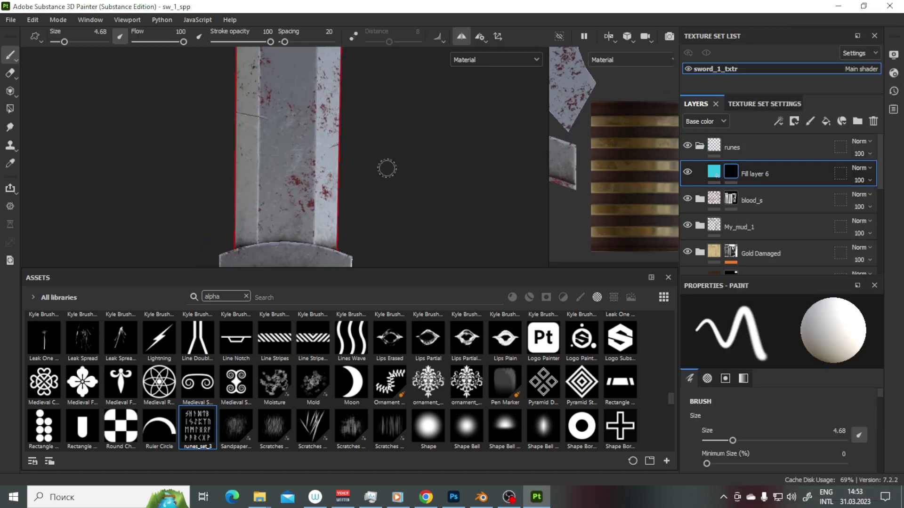
drag(390, 157, 369, 145)
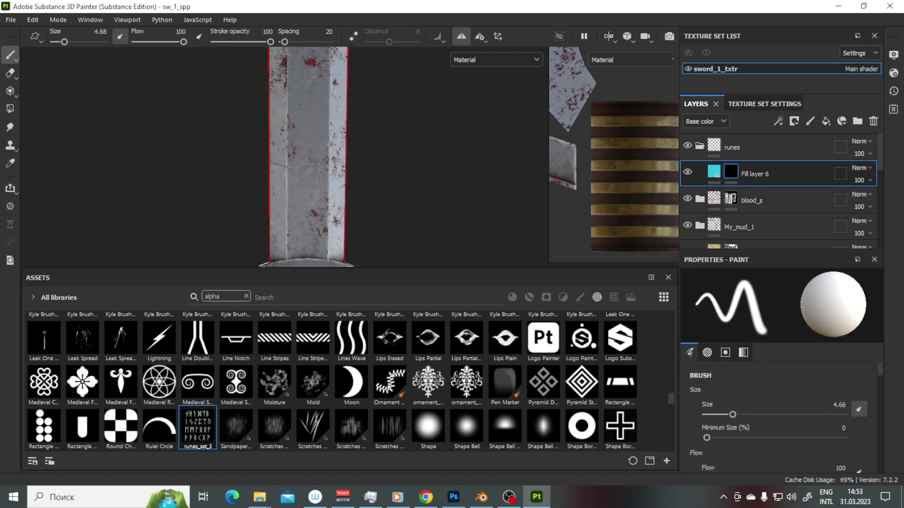
Set the paint brush's stencil to the runes_set_3 alpha.
click(580, 297)
click(245, 296)
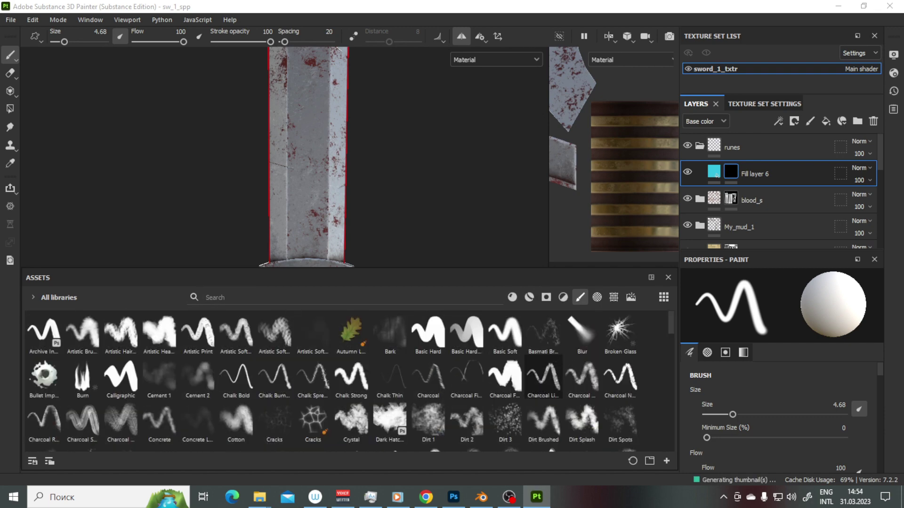
click(596, 297)
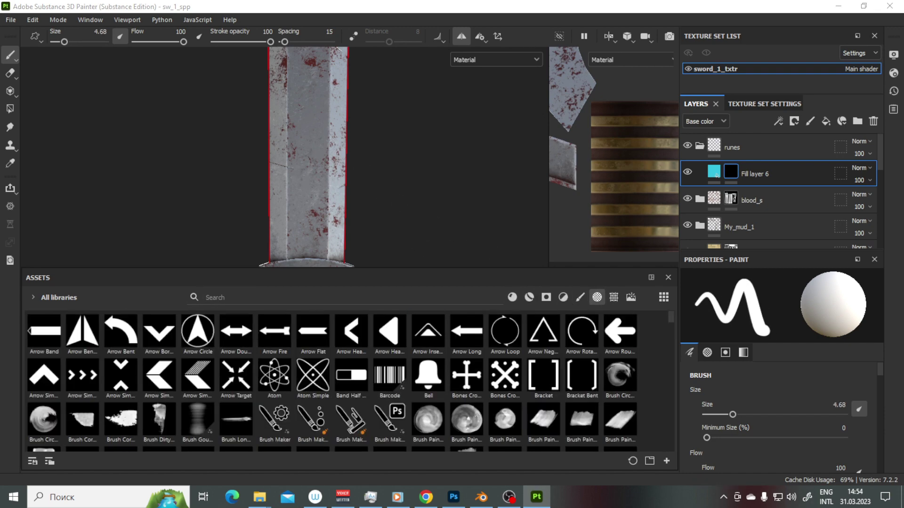
click(725, 353)
click(753, 302)
text(unes)
click(756, 320)
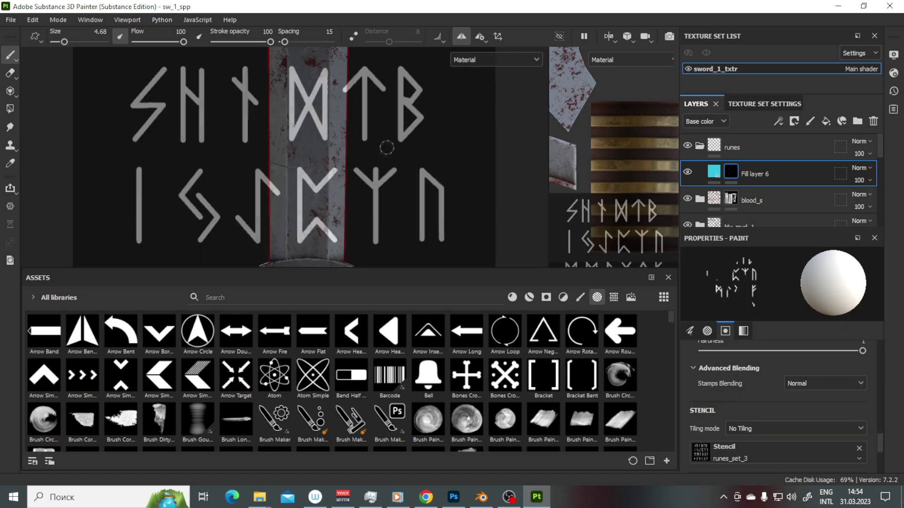
Position the runes stencil over the blade and paint the runes cyan through it.
drag(505, 197, 285, 256)
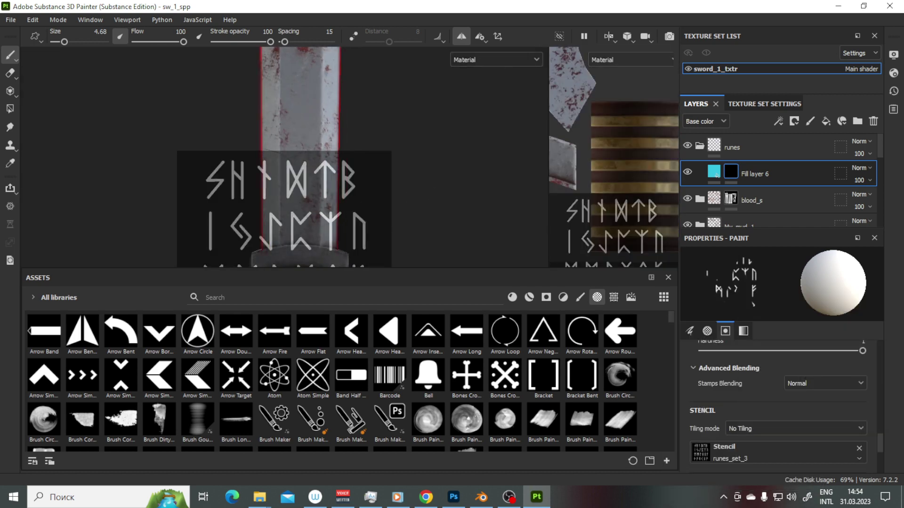
drag(438, 191, 262, 173)
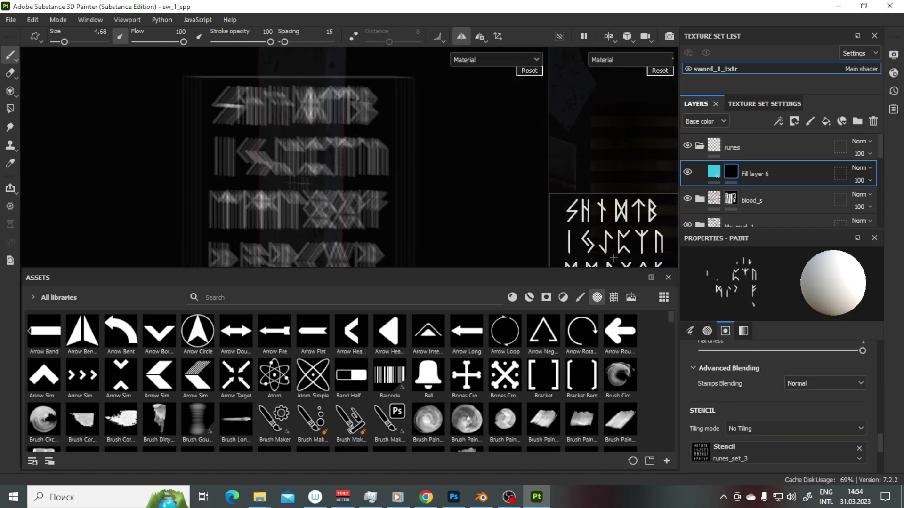
drag(418, 121, 445, 198)
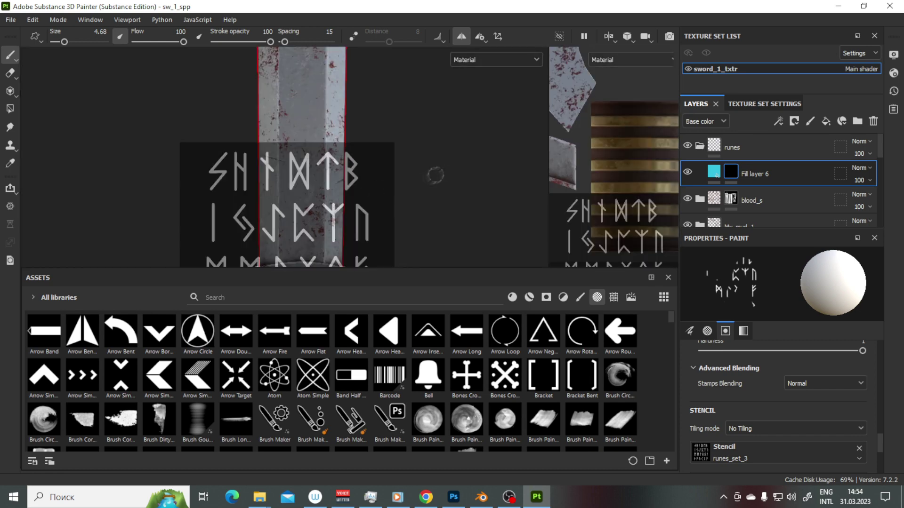
drag(297, 214, 306, 217)
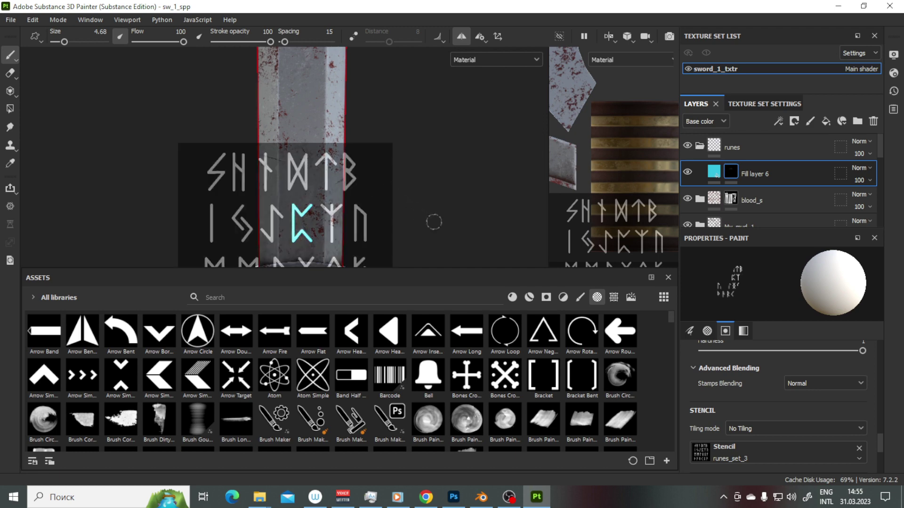
drag(431, 223, 226, 200)
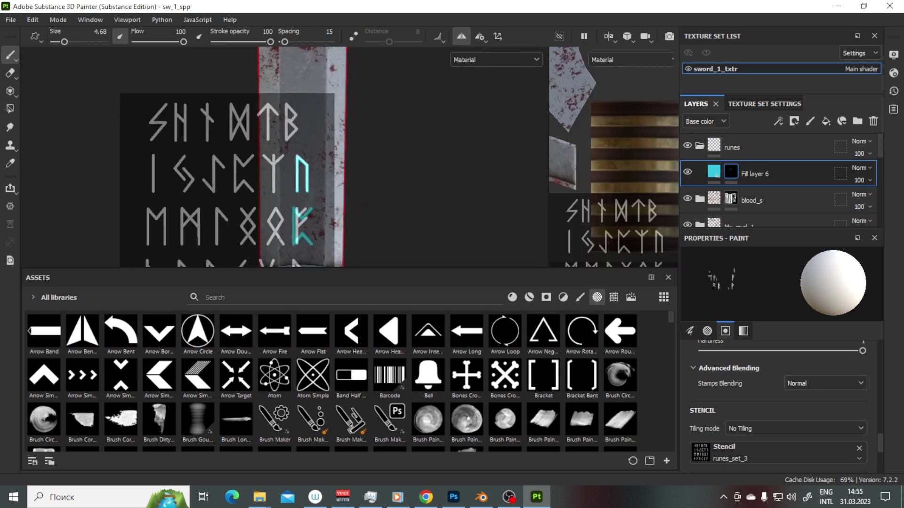
drag(218, 201, 370, 204)
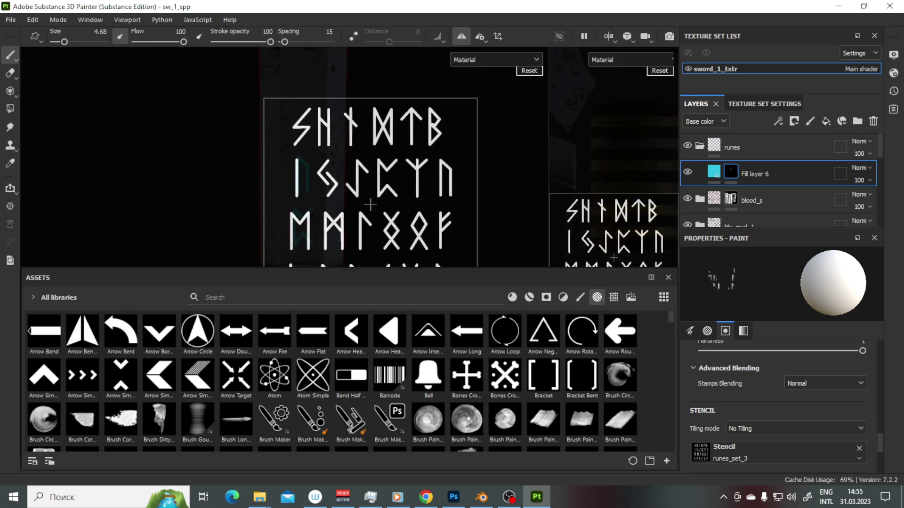
drag(377, 160, 273, 159)
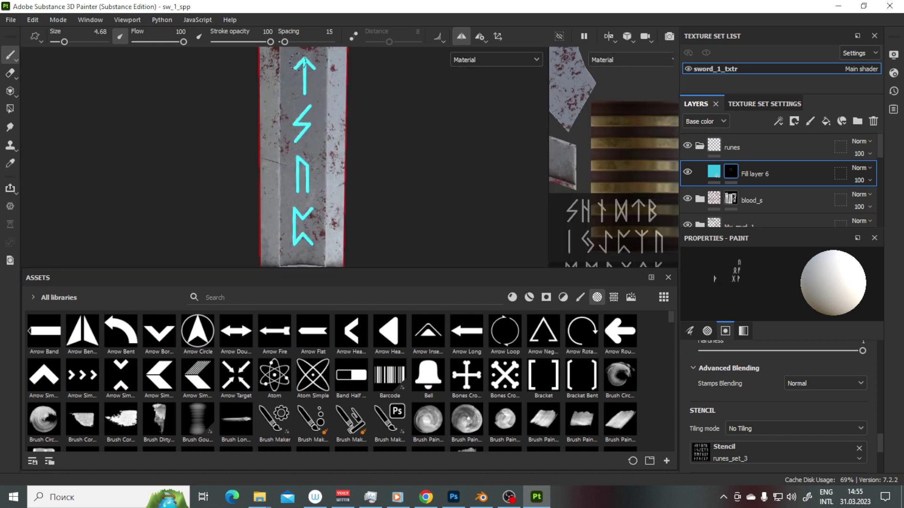
Hide the stencil overlay and duplicate the rune fill layer.
key(s)
click(714, 171)
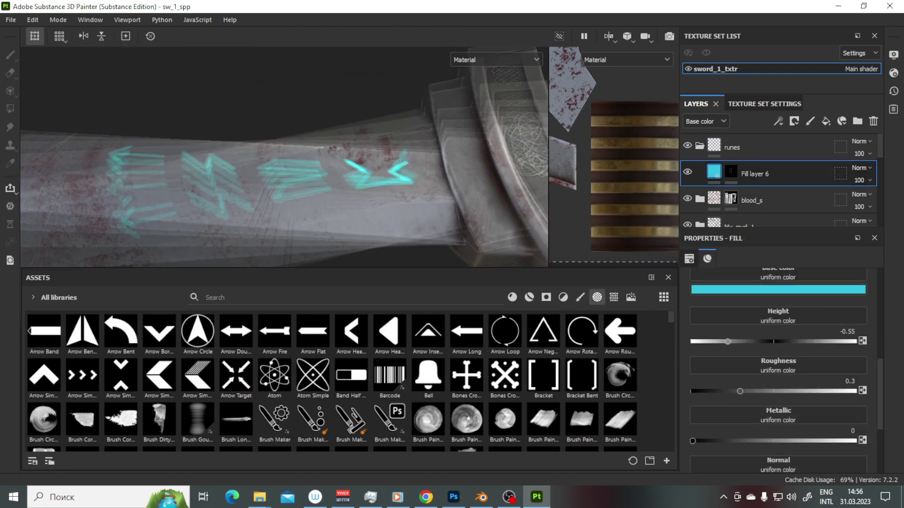
right_click(734, 173)
click(776, 212)
Recolour the original Fill layer 6 grey beneath the cyan copy.
click(754, 200)
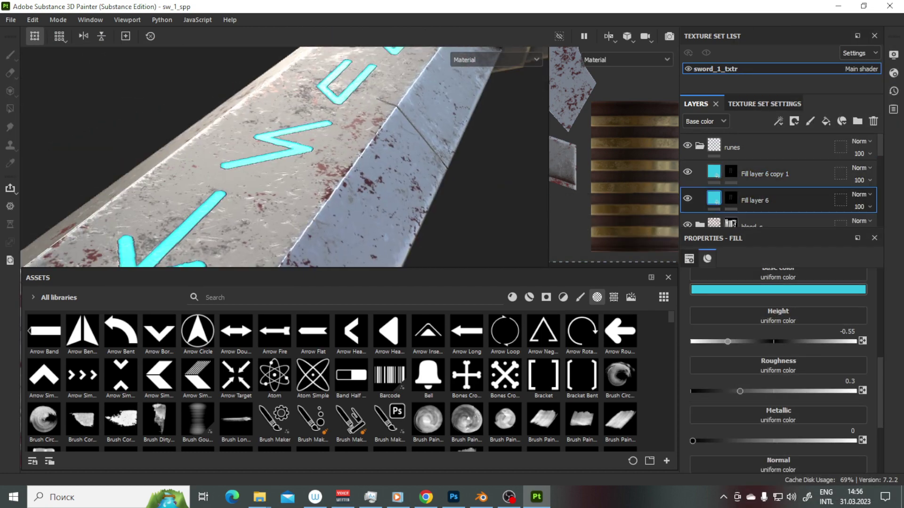
scroll(down, 3)
click(801, 453)
scroll(up, 3)
click(777, 337)
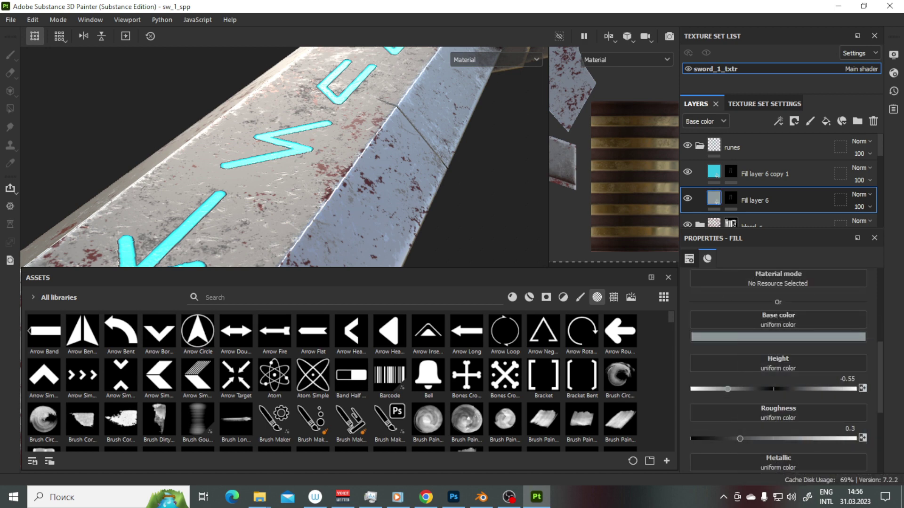
scroll(down, 3)
click(850, 360)
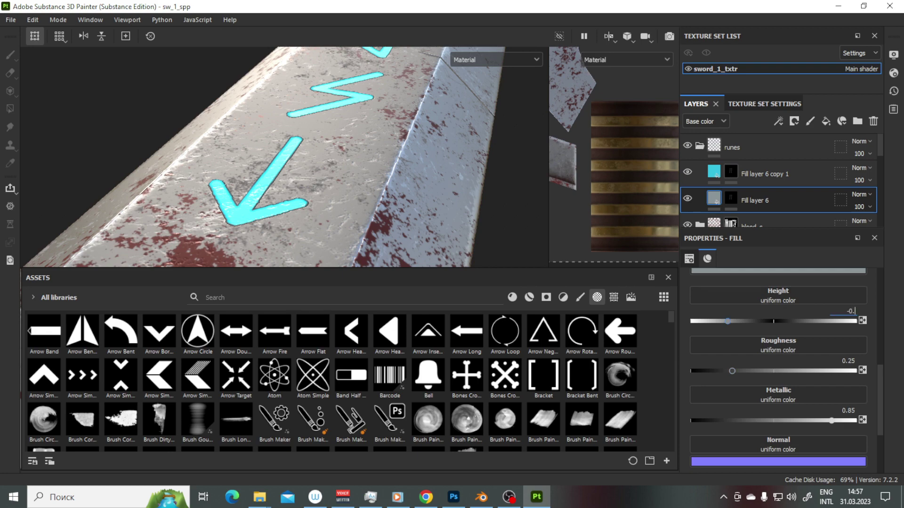
text(85)
click(730, 171)
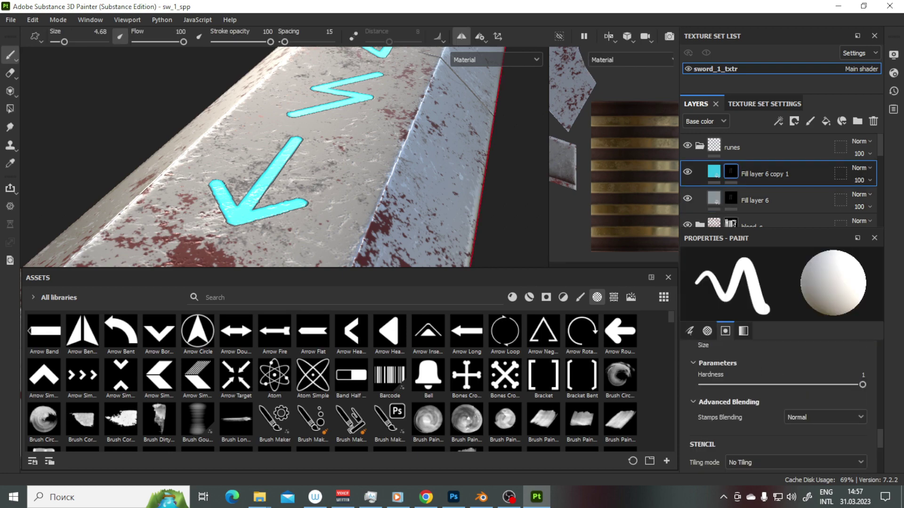
Add Levels and a 0.22 Blur filter to the cyan copy's mask, then save.
right_click(730, 171)
click(767, 404)
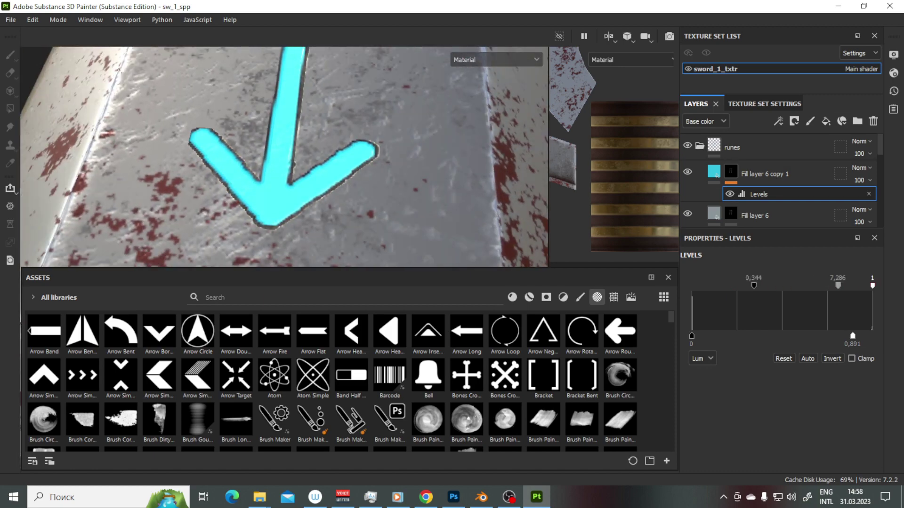
right_click(753, 194)
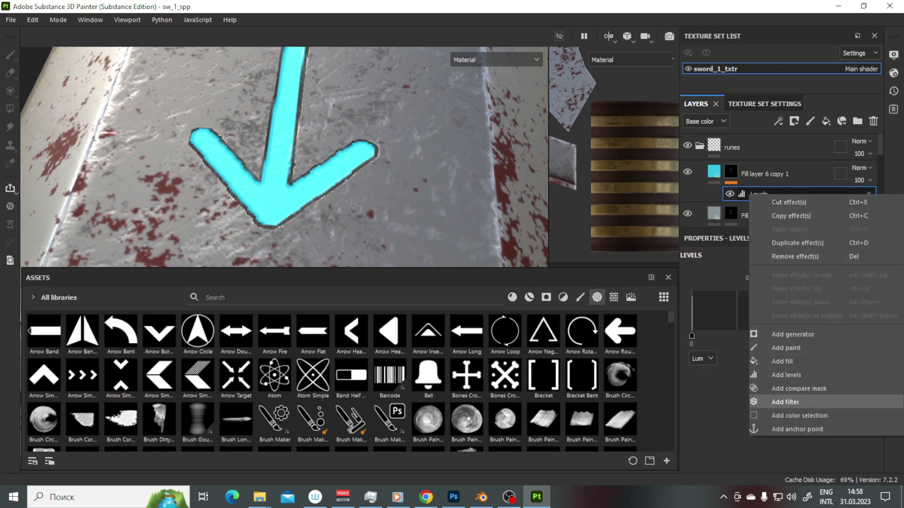
click(746, 448)
click(735, 313)
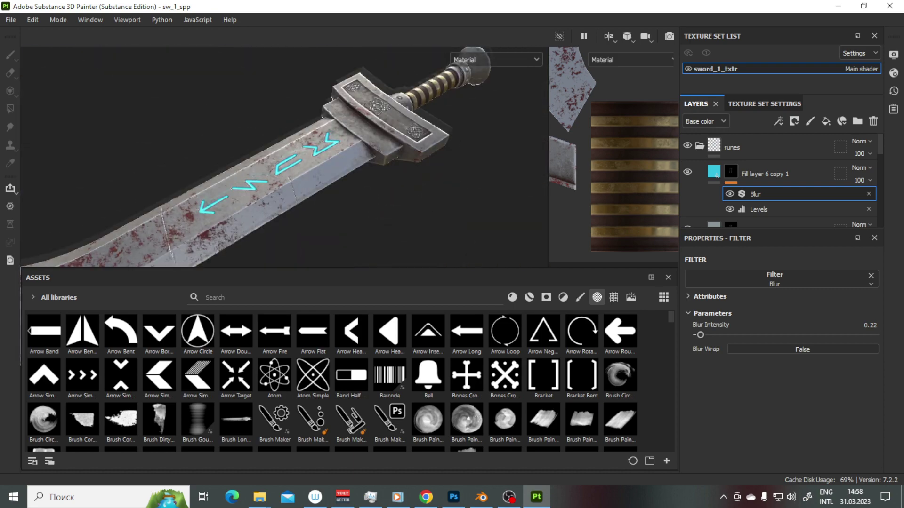
key(ctrl+s)
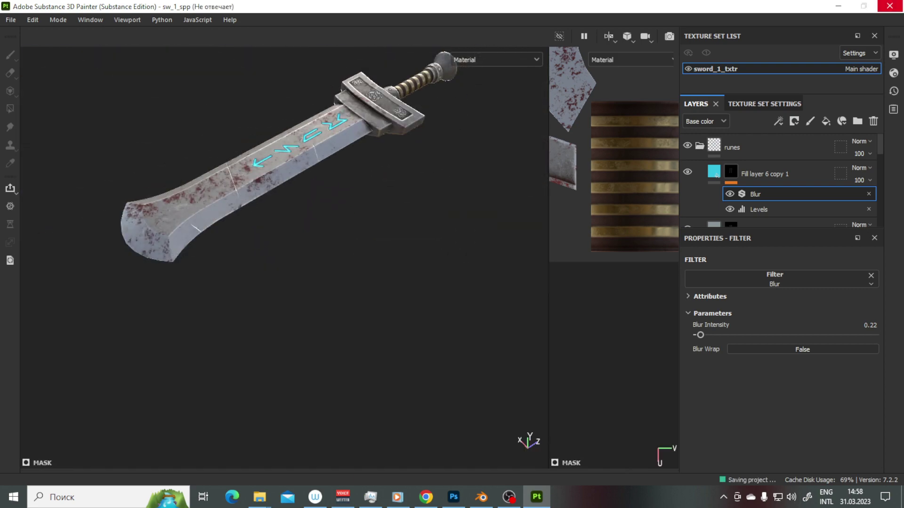
Export the six 2048x2048 16-bit PNG texture maps to a new output folder.
key(ctrl+shift+e)
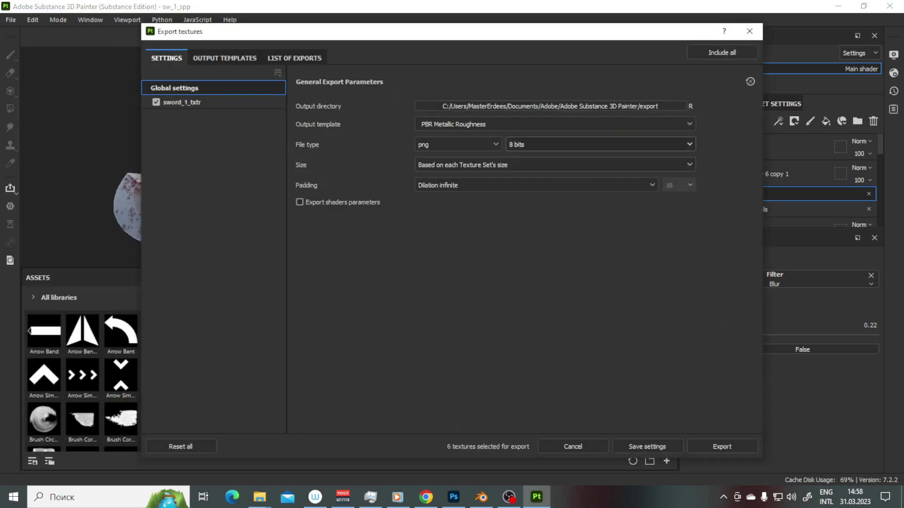
click(550, 106)
click(601, 290)
click(721, 446)
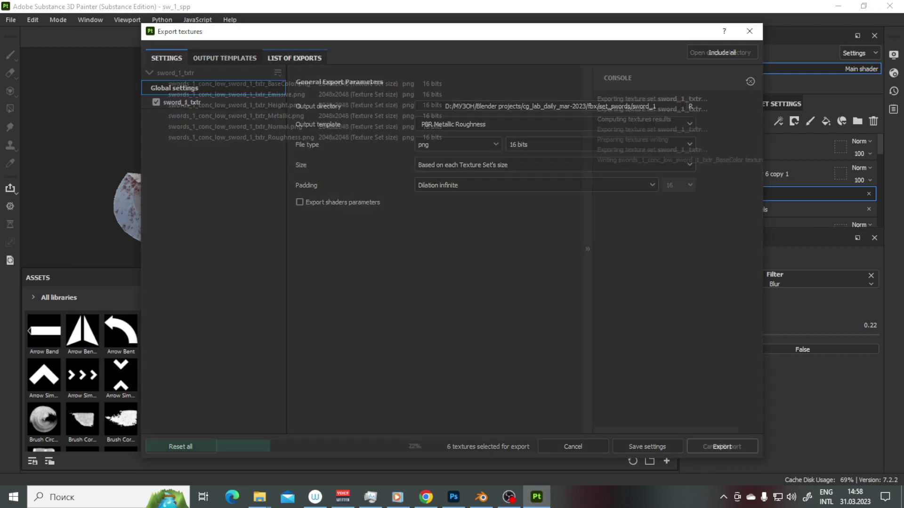